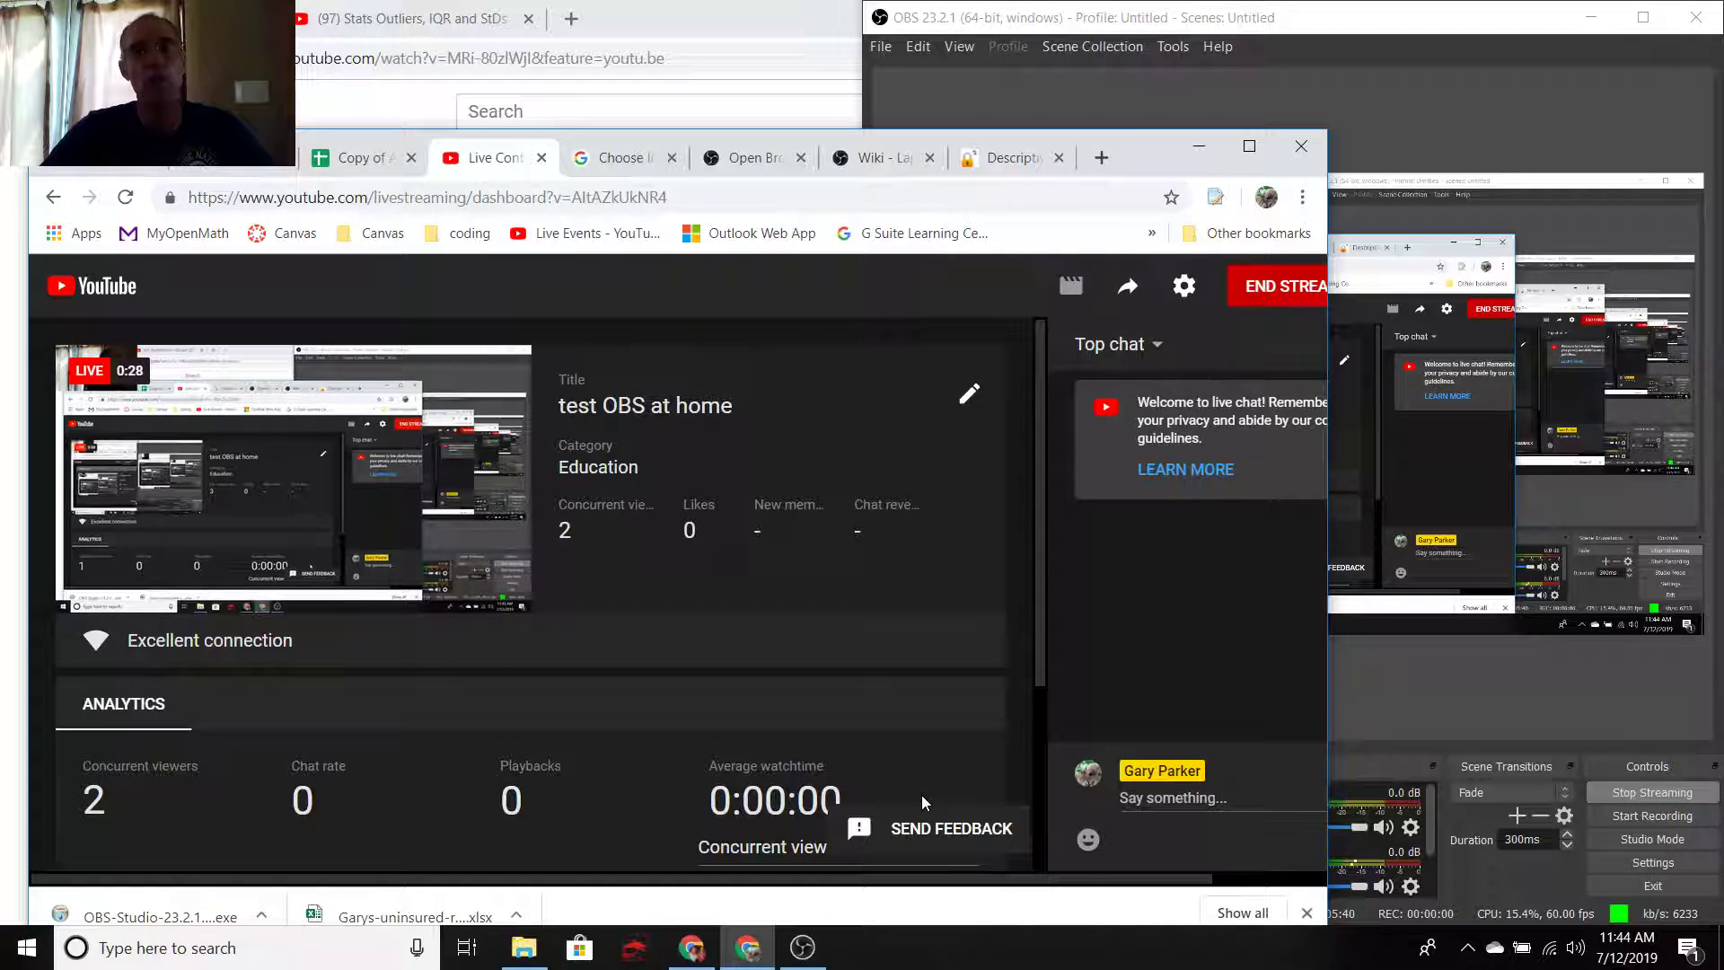
# - Maximize the YouTube live control room window and bring up the share link for the "test OBS at home" stream
pyautogui.doubleClick(1148, 149)
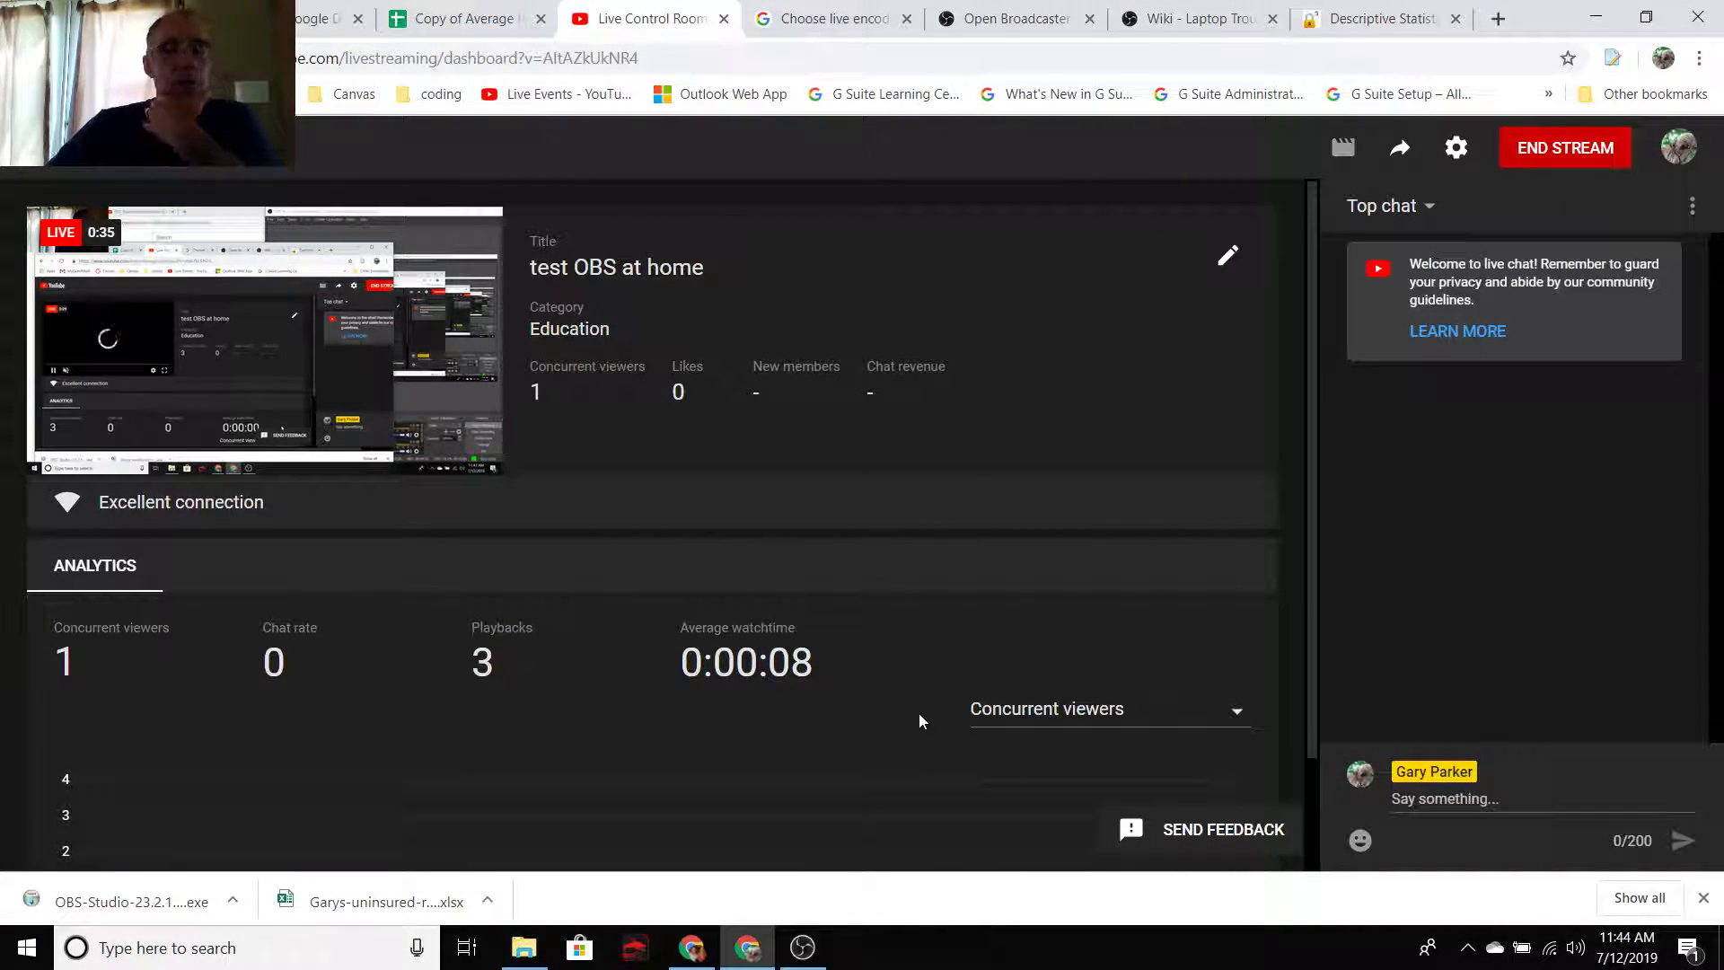
pyautogui.scroll(-1, 919, 715)
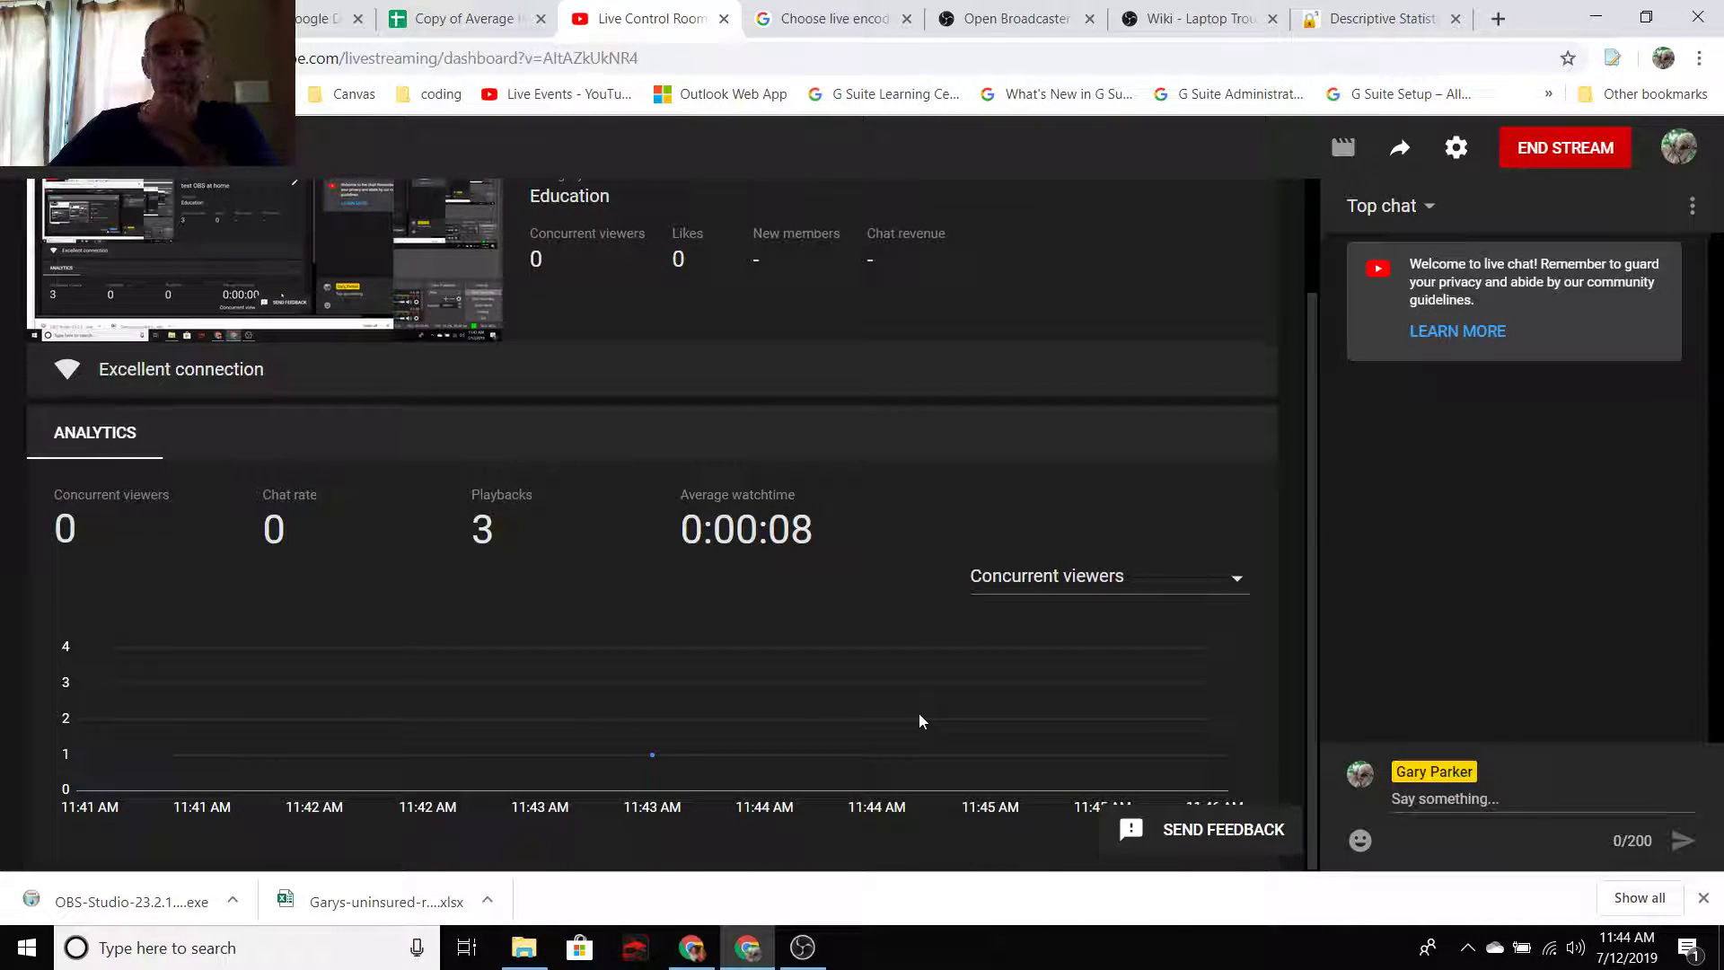
pyautogui.scroll(1, 920, 715)
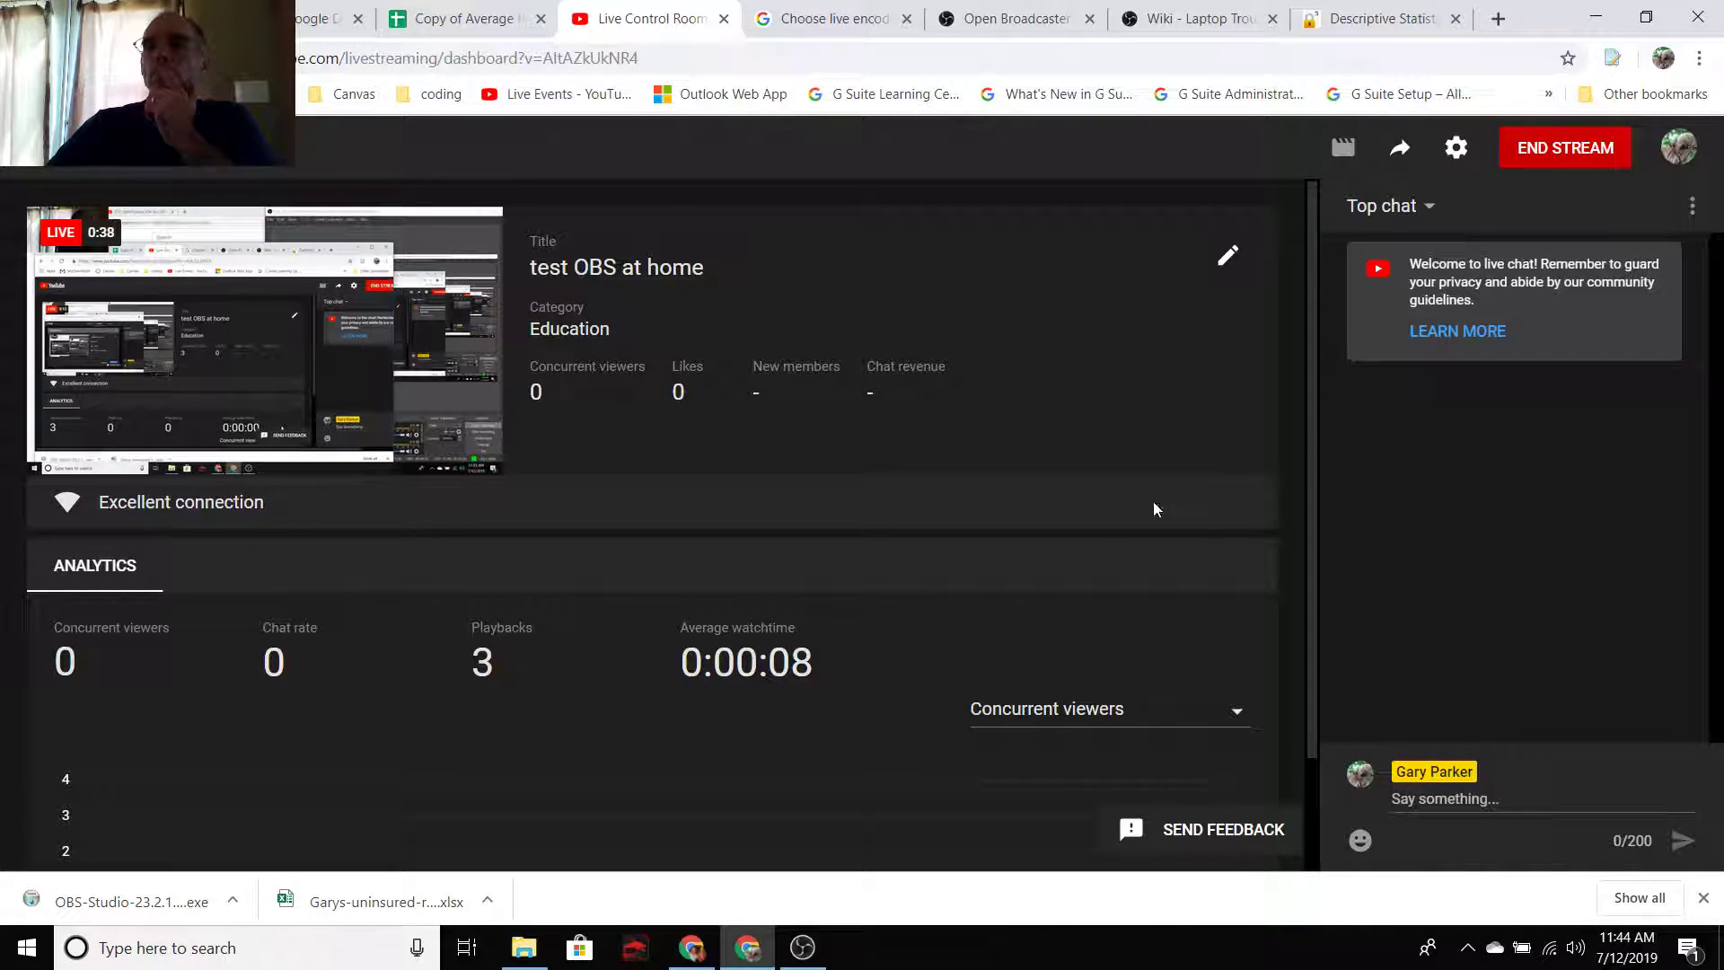
pyautogui.click(1399, 151)
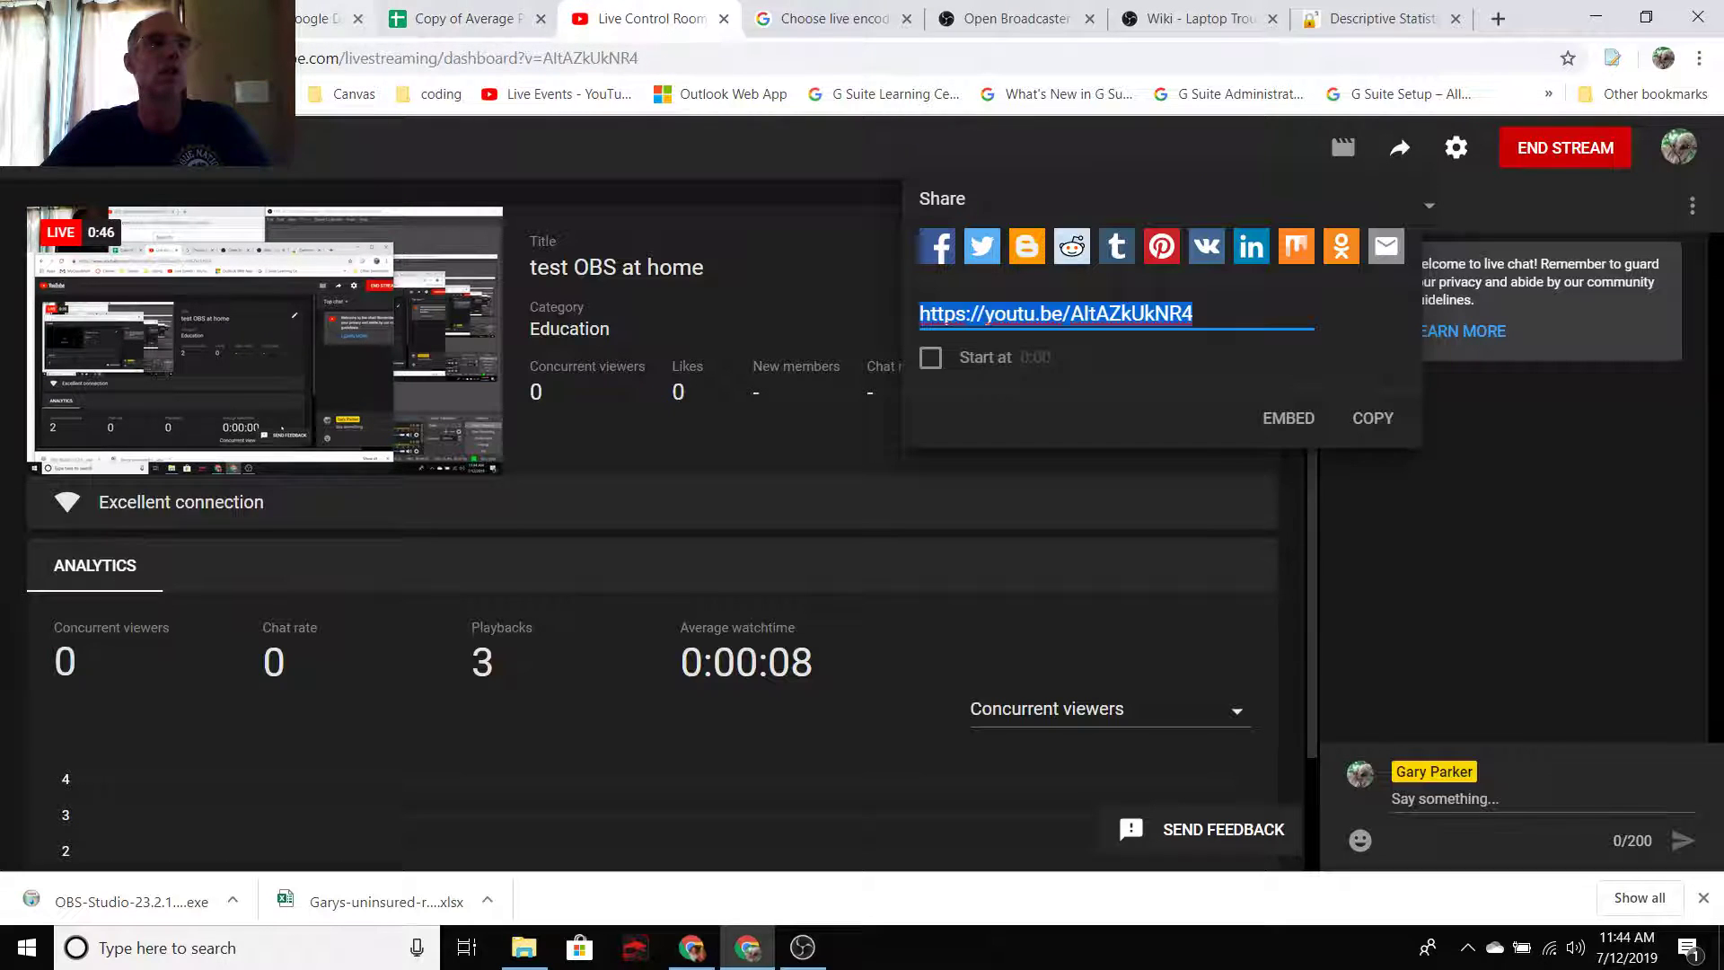
# - Switch to Gmail, start a new message and address it to the intended contact's Gmail account
pyautogui.click(103, 18)
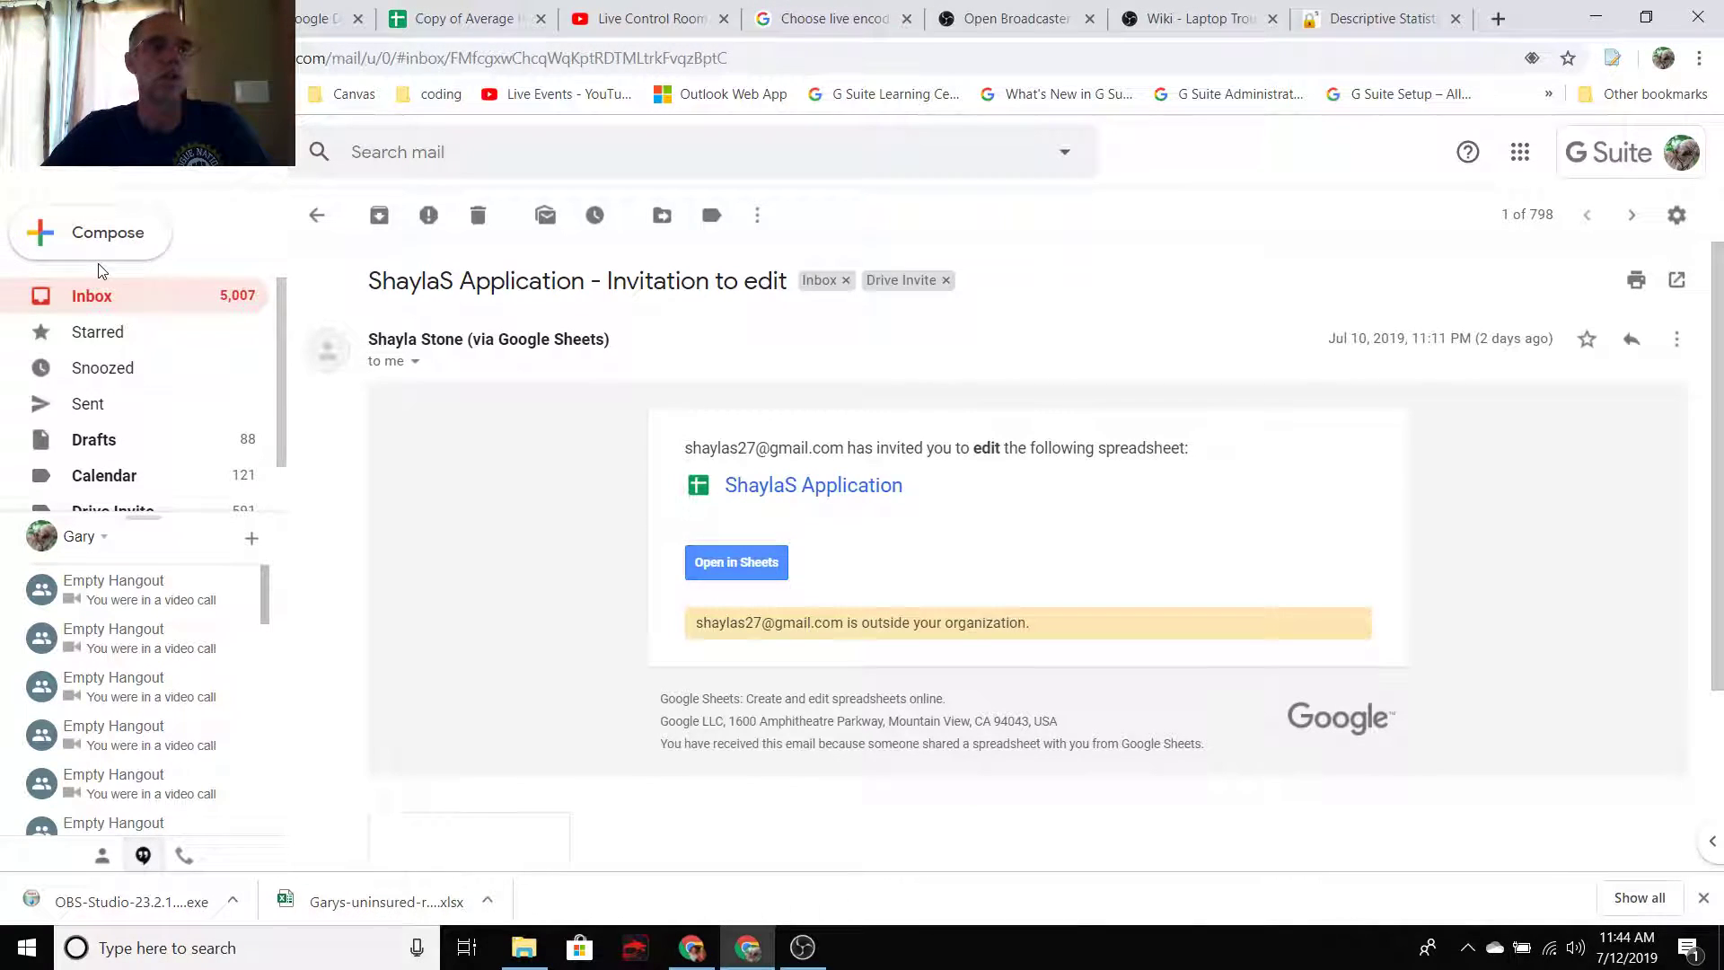
pyautogui.click(87, 234)
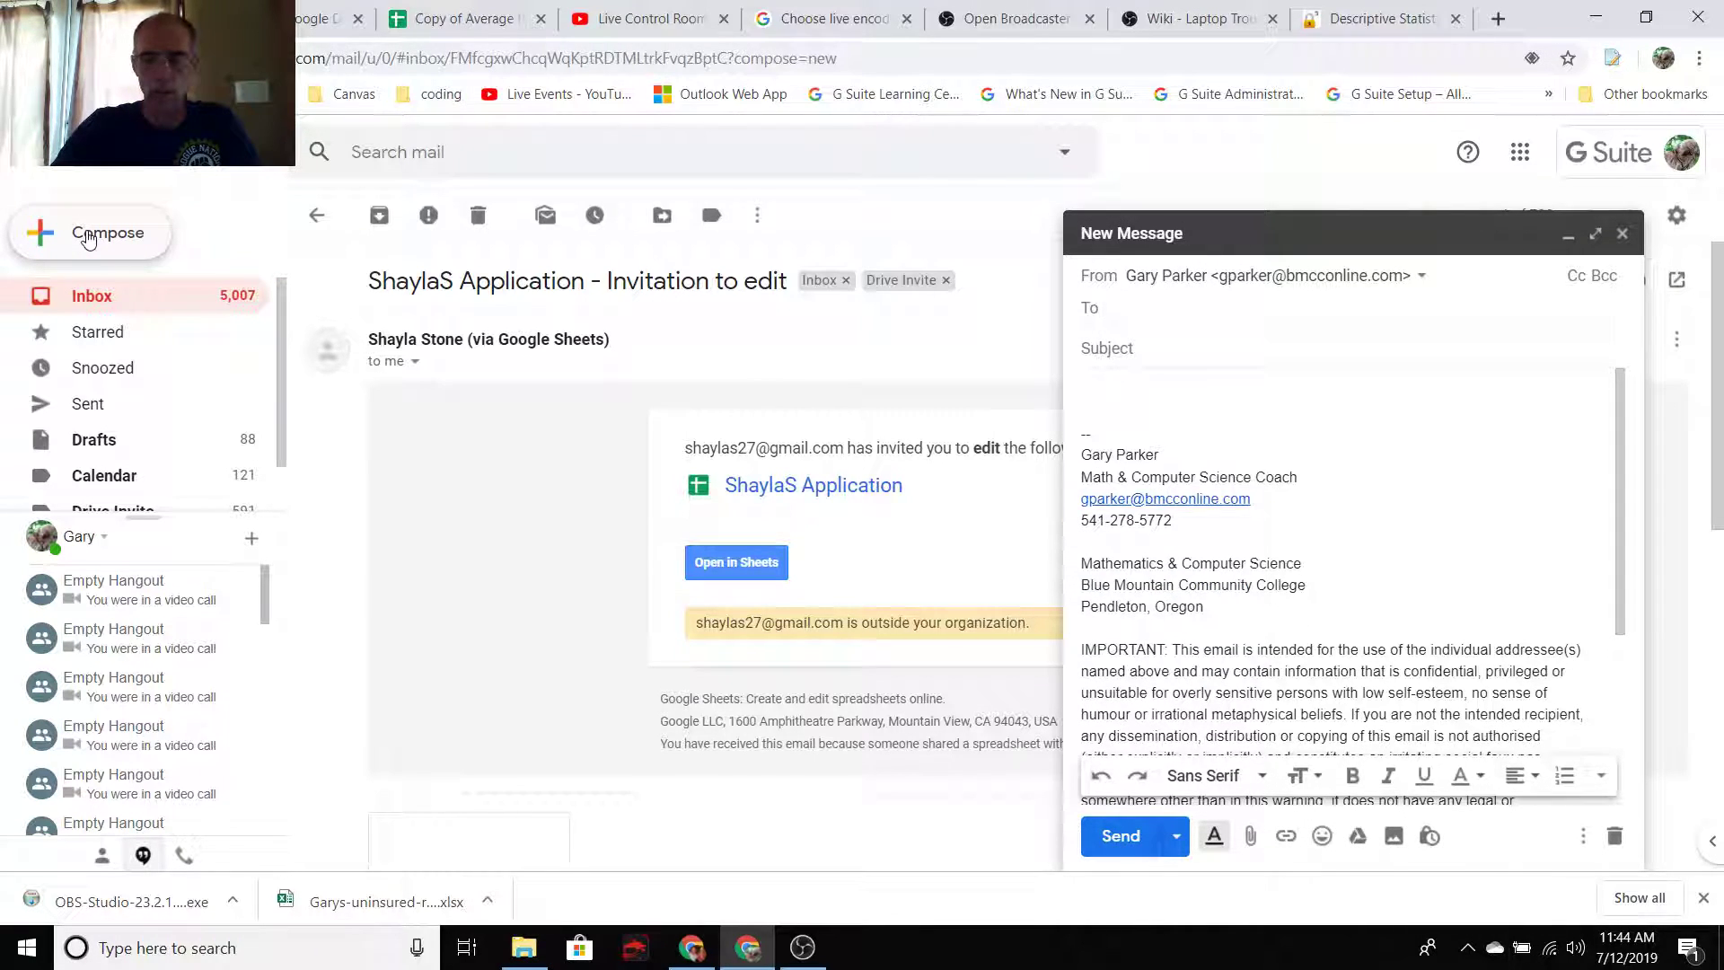
pyautogui.write('mi')
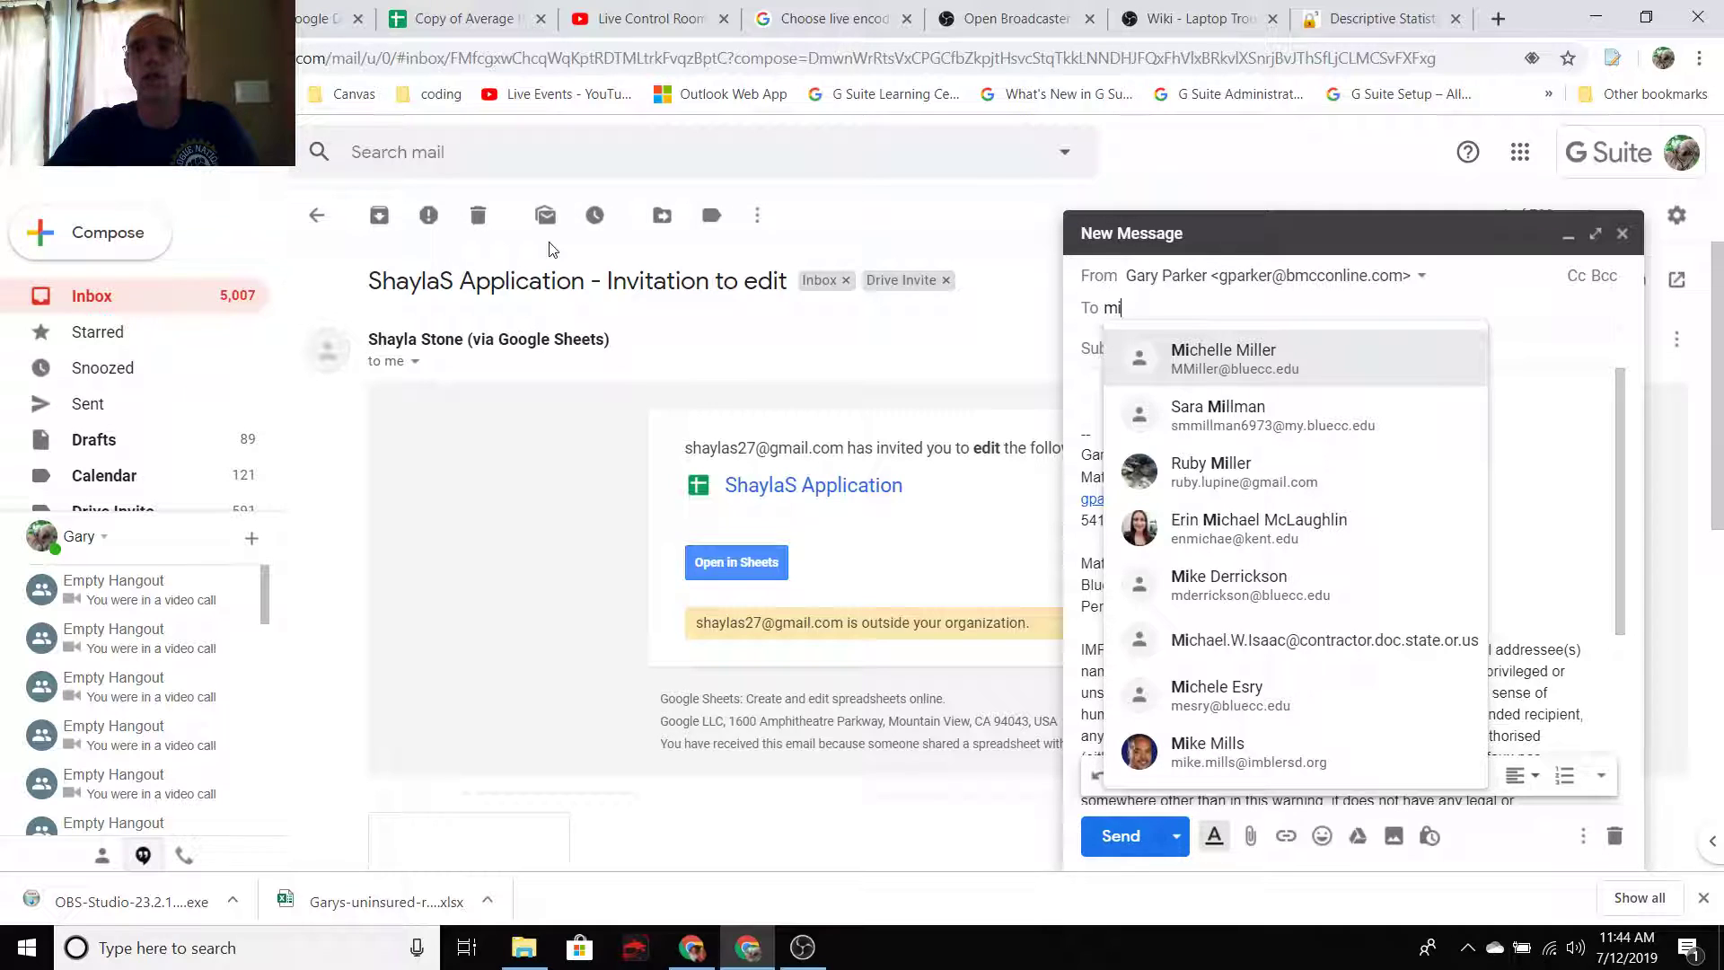
pyautogui.write('chelle')
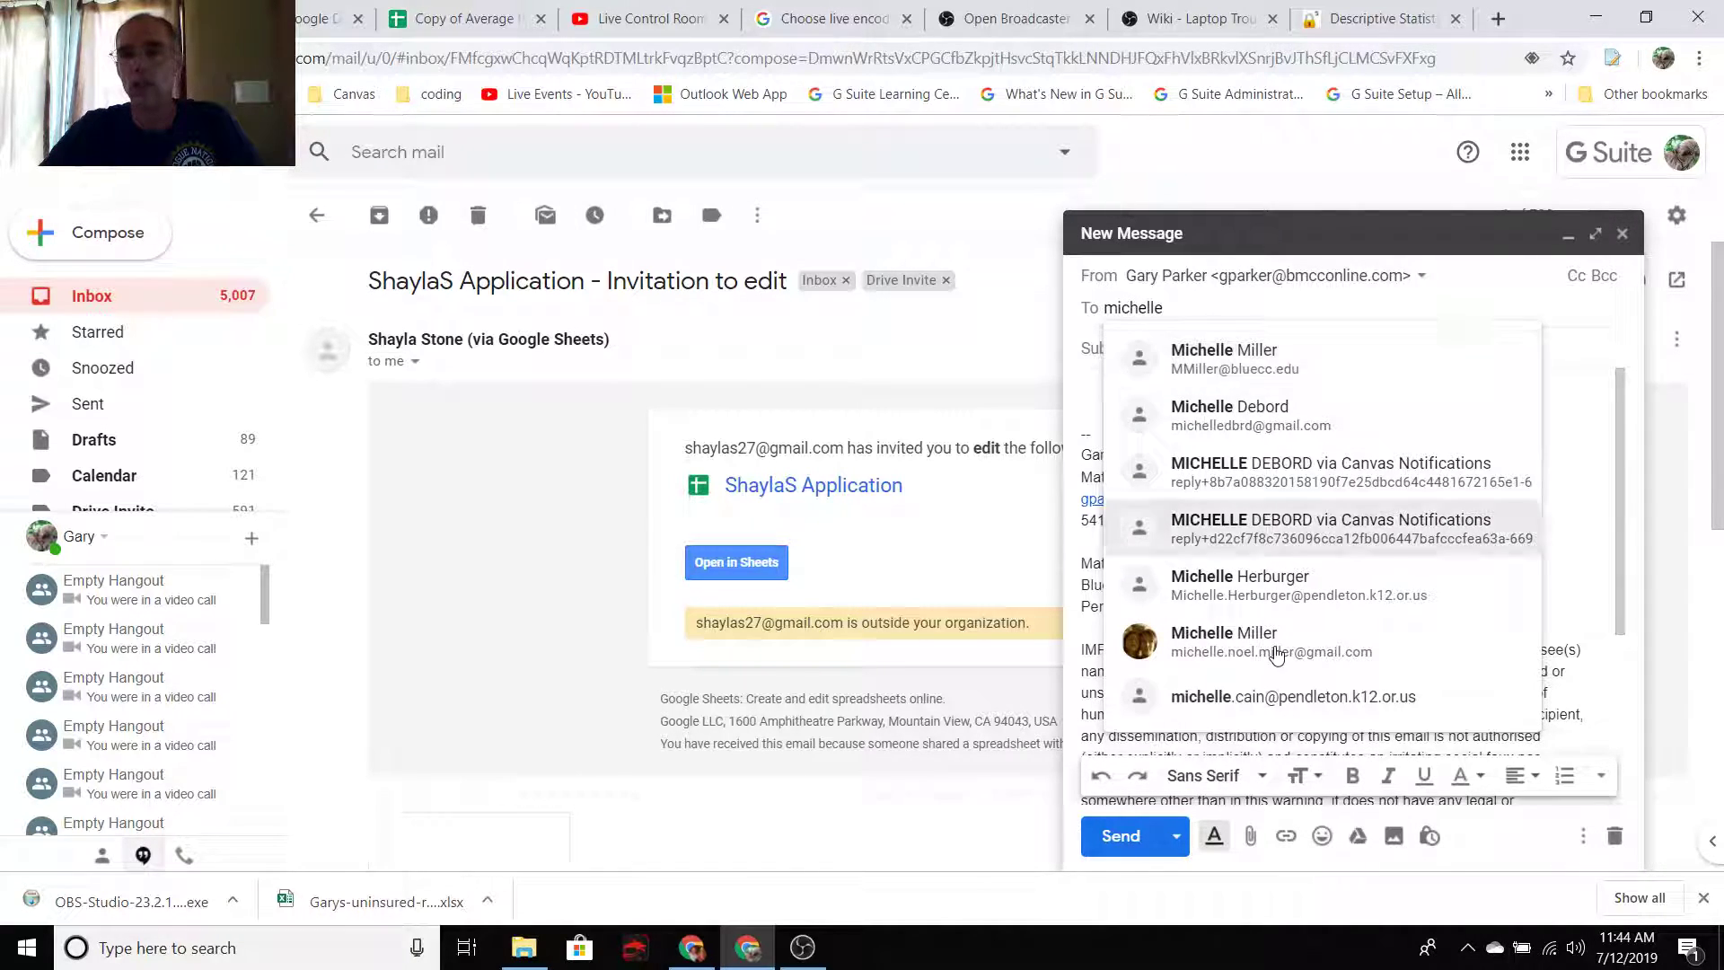
pyautogui.click(1254, 645)
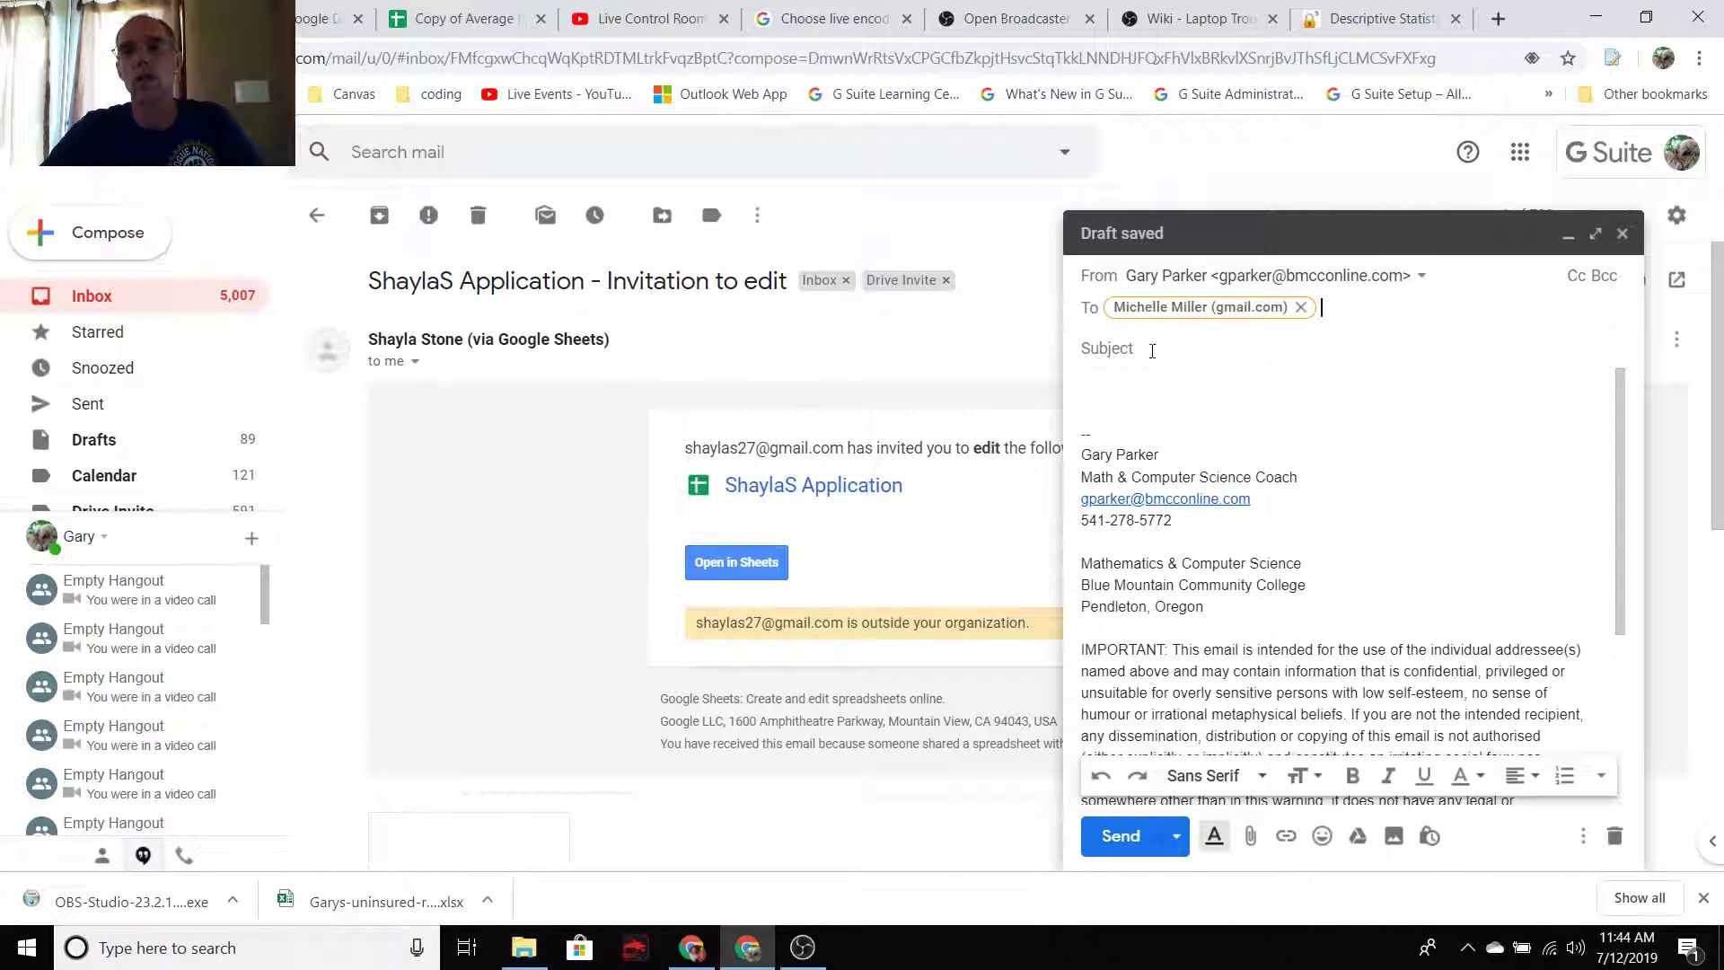
# - Set the message's subject to "Live on you tube"
pyautogui.click(1142, 347)
pyautogui.write("I'm")
pyautogui.press('BackSpace')
pyautogui.press('BackSpace')
pyautogui.press('BackSpace')
pyautogui.write('Live on ')
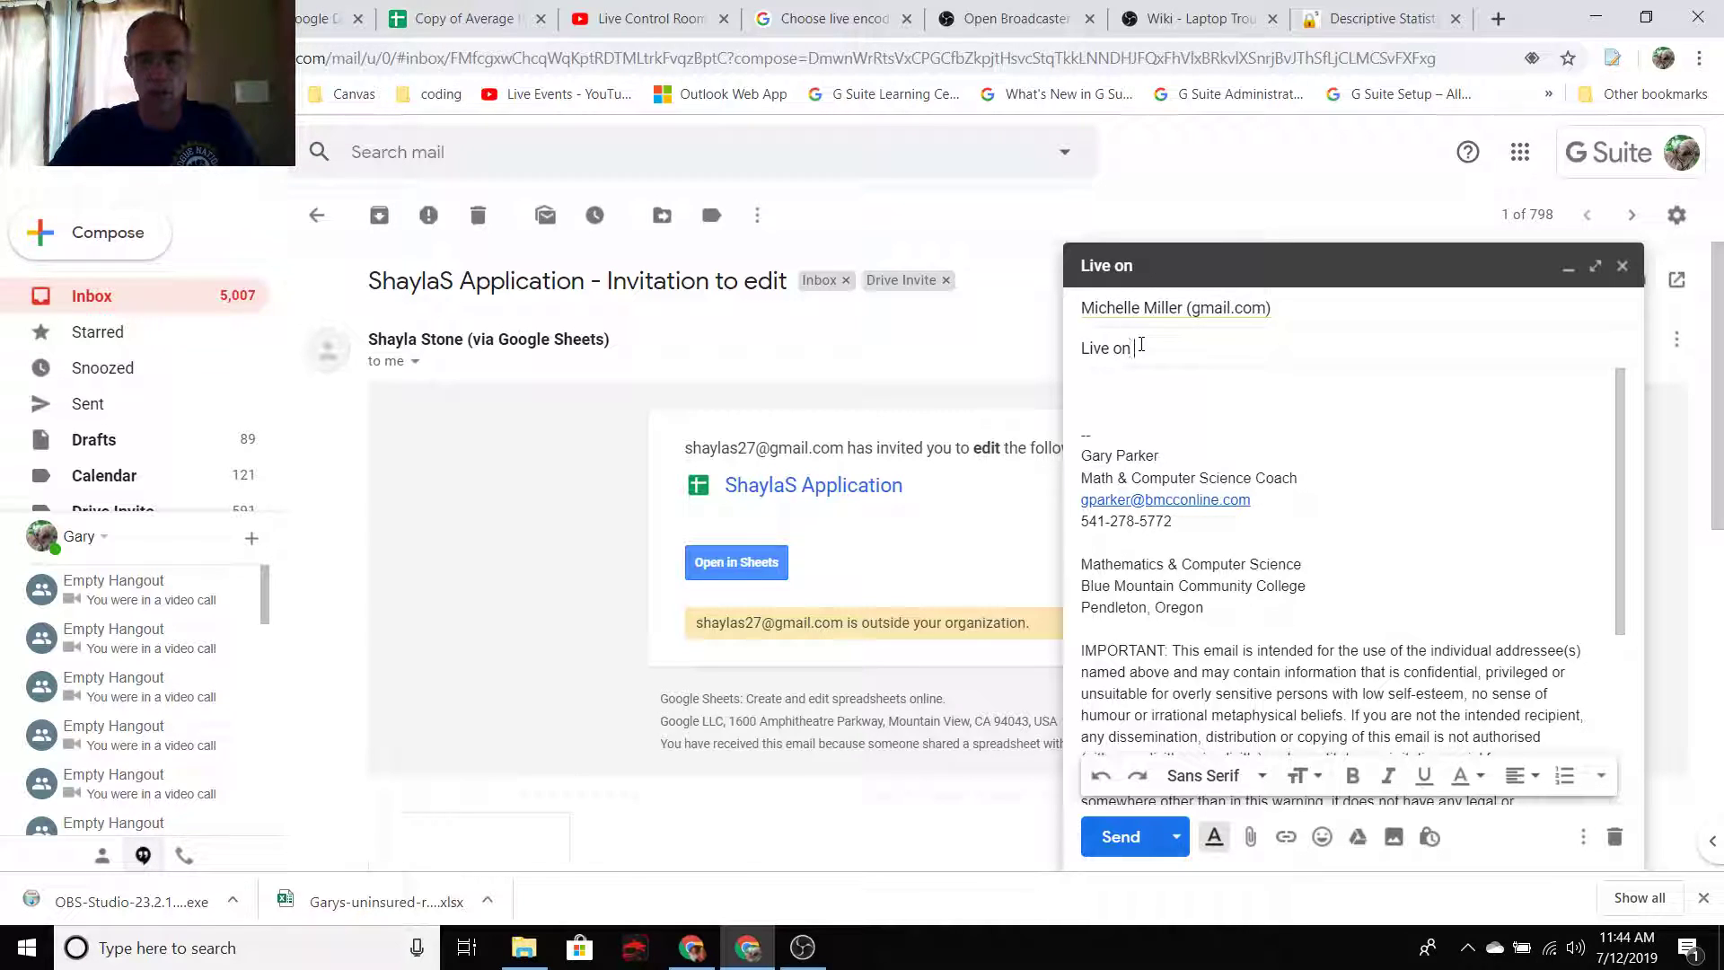
pyautogui.write('you tube')
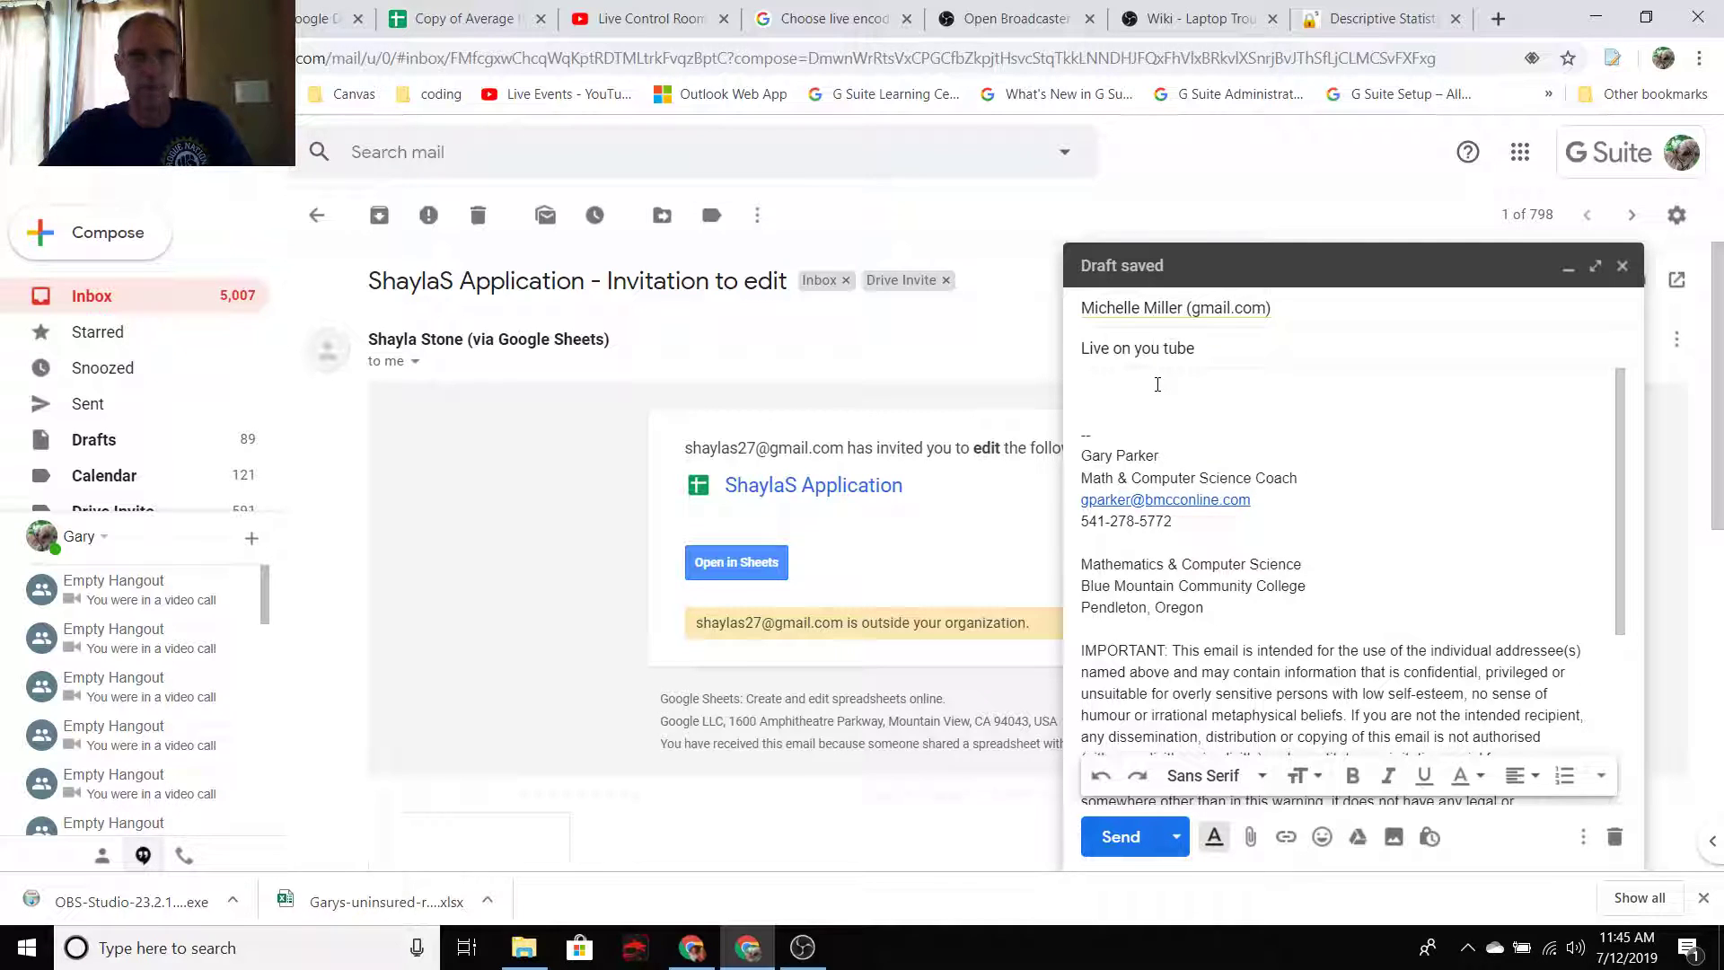
# - Put the live stream's YouTube share link in the message body and send the email
pyautogui.click(1157, 384)
pyautogui.write('https://youtu.be/AltAZkUkNR4')
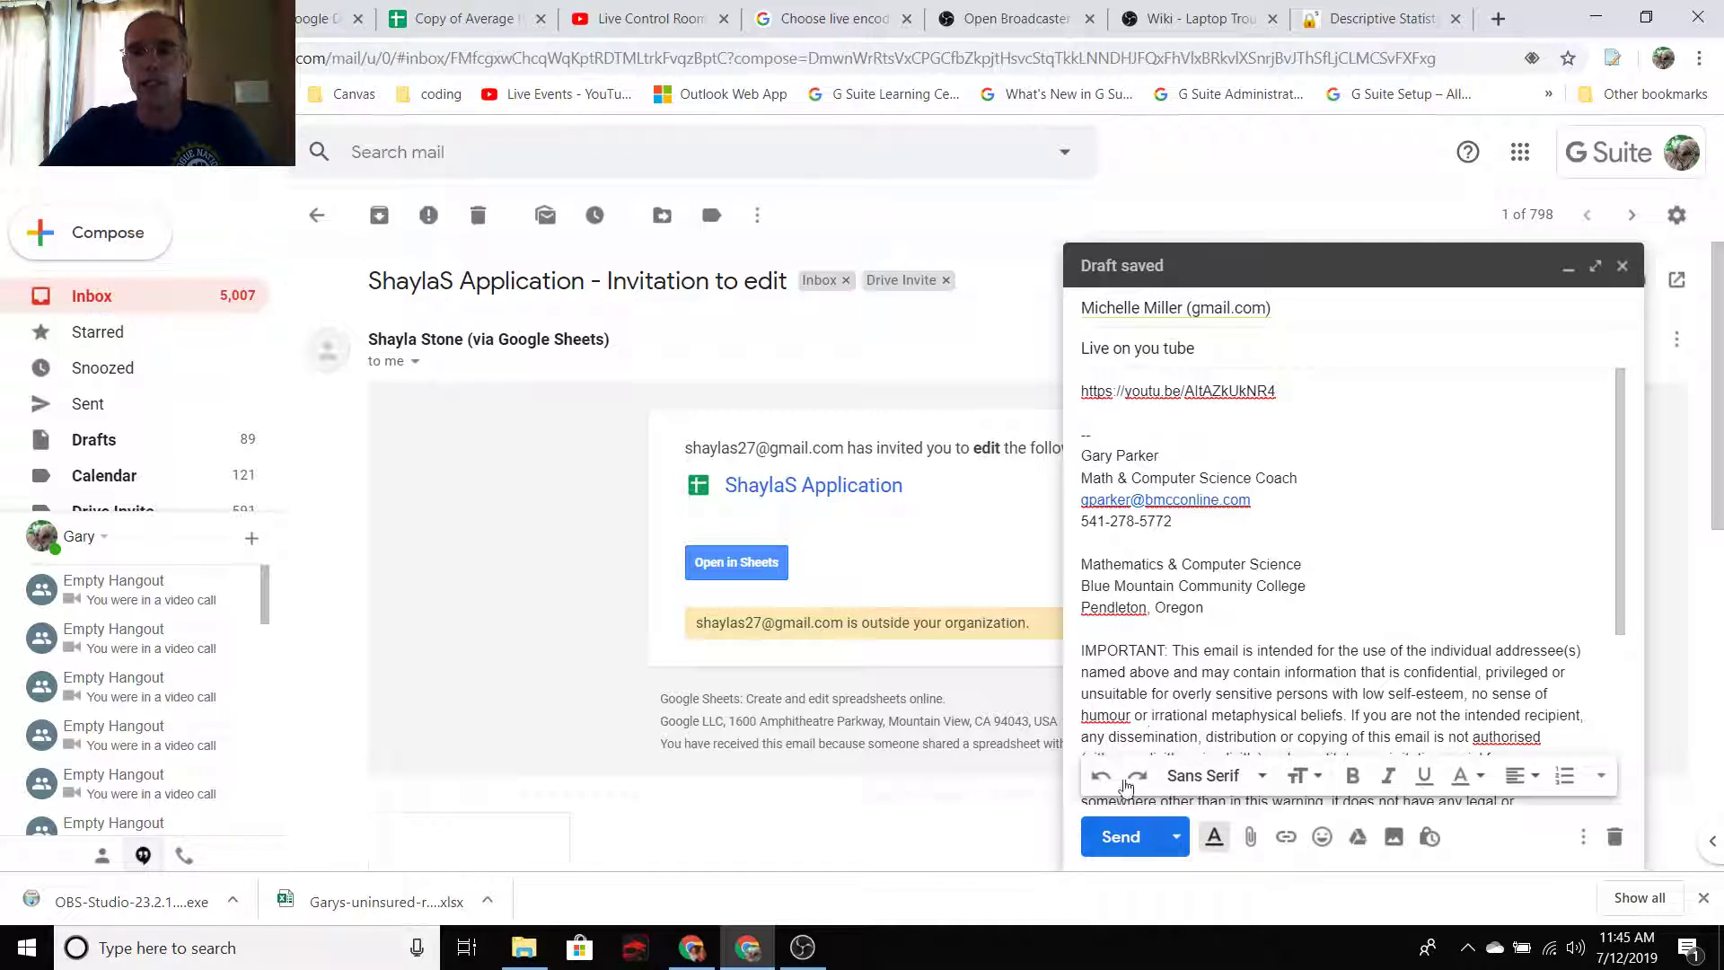
pyautogui.click(1120, 838)
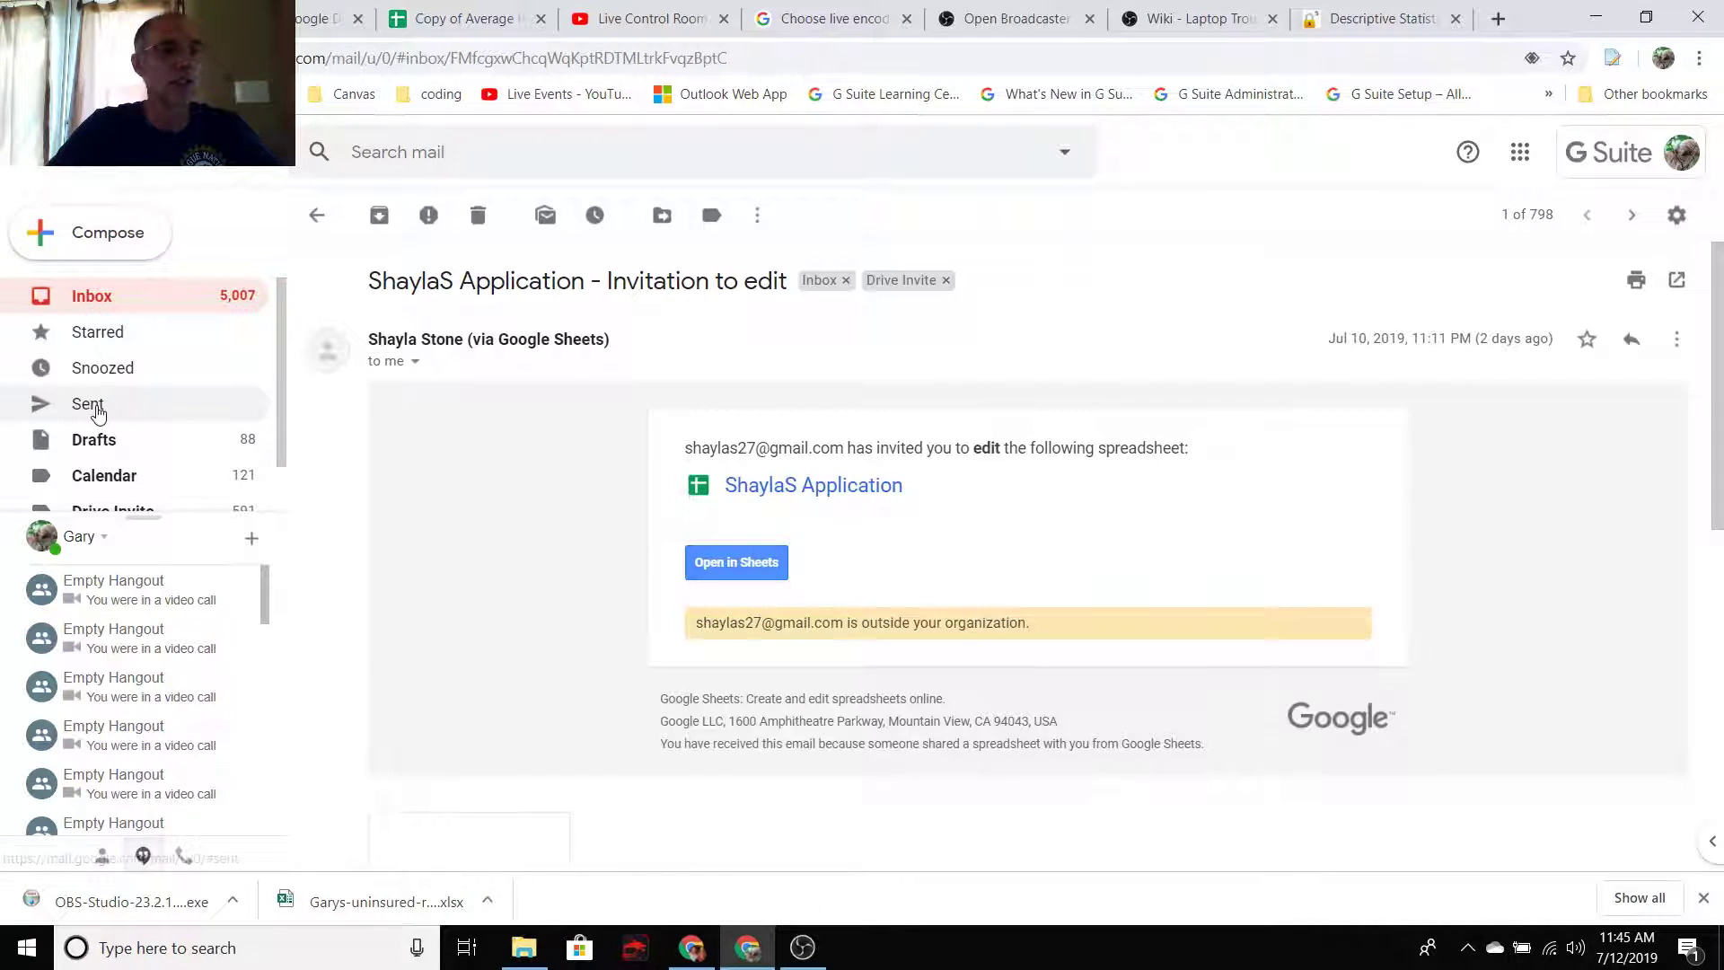
# - Forward the sent "Live on you tube" email to the sender's other Gmail address
pyautogui.click(98, 402)
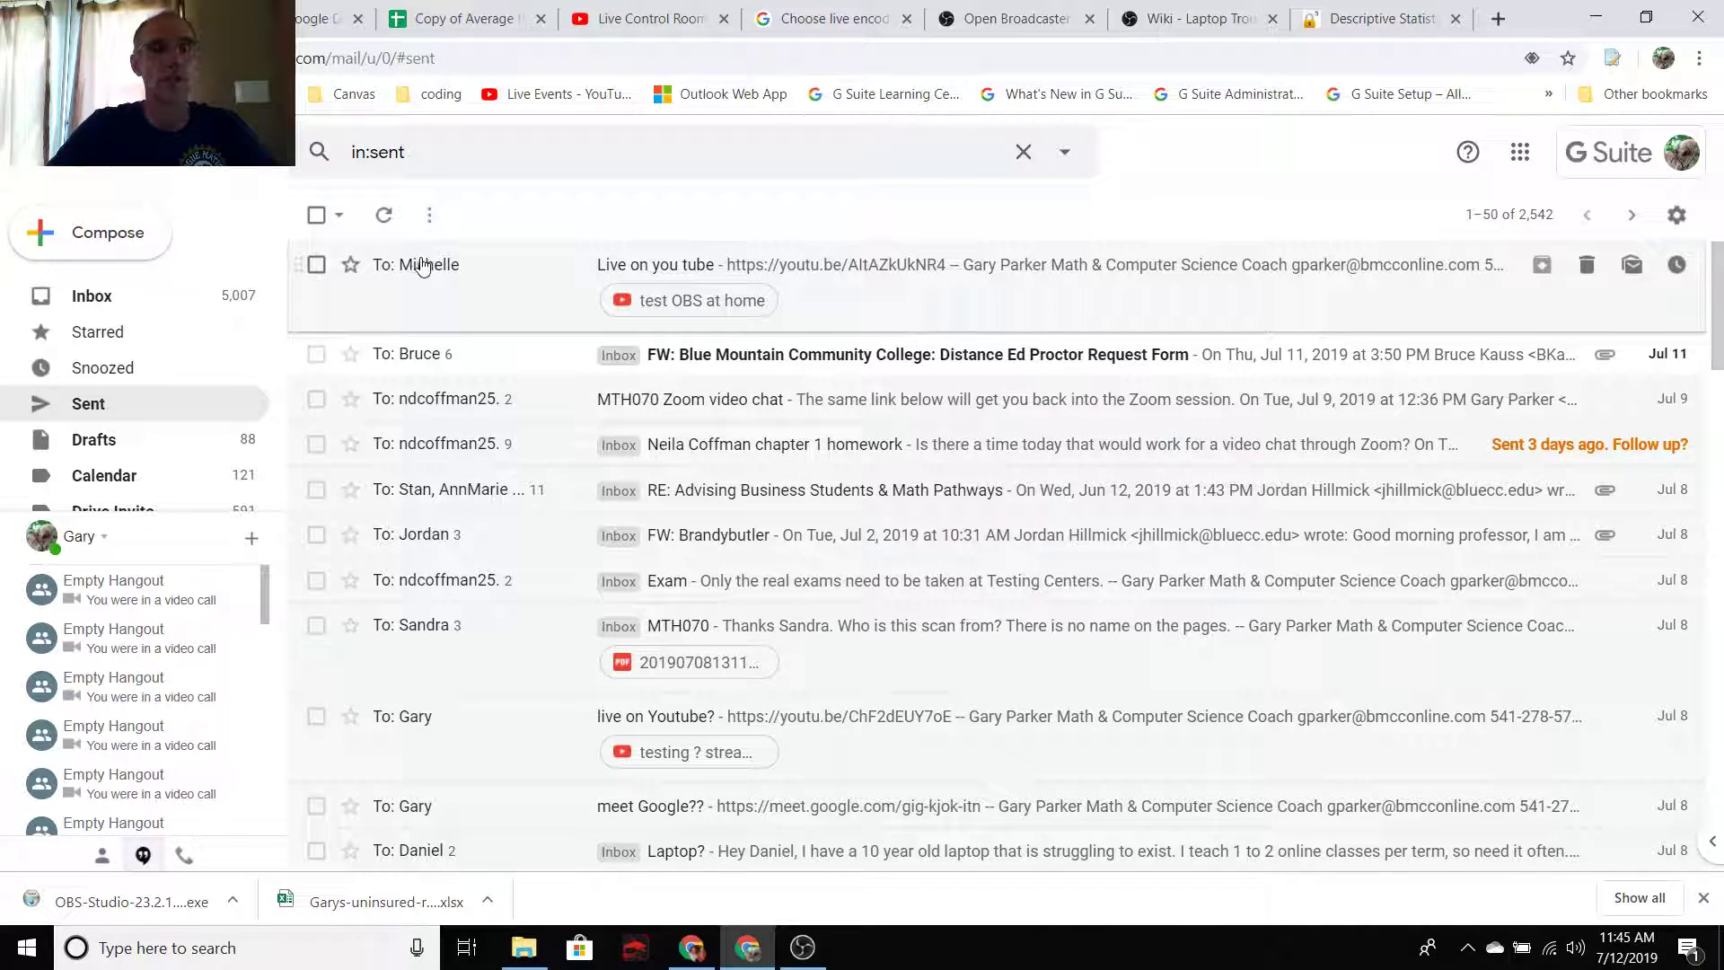
pyautogui.click(316, 264)
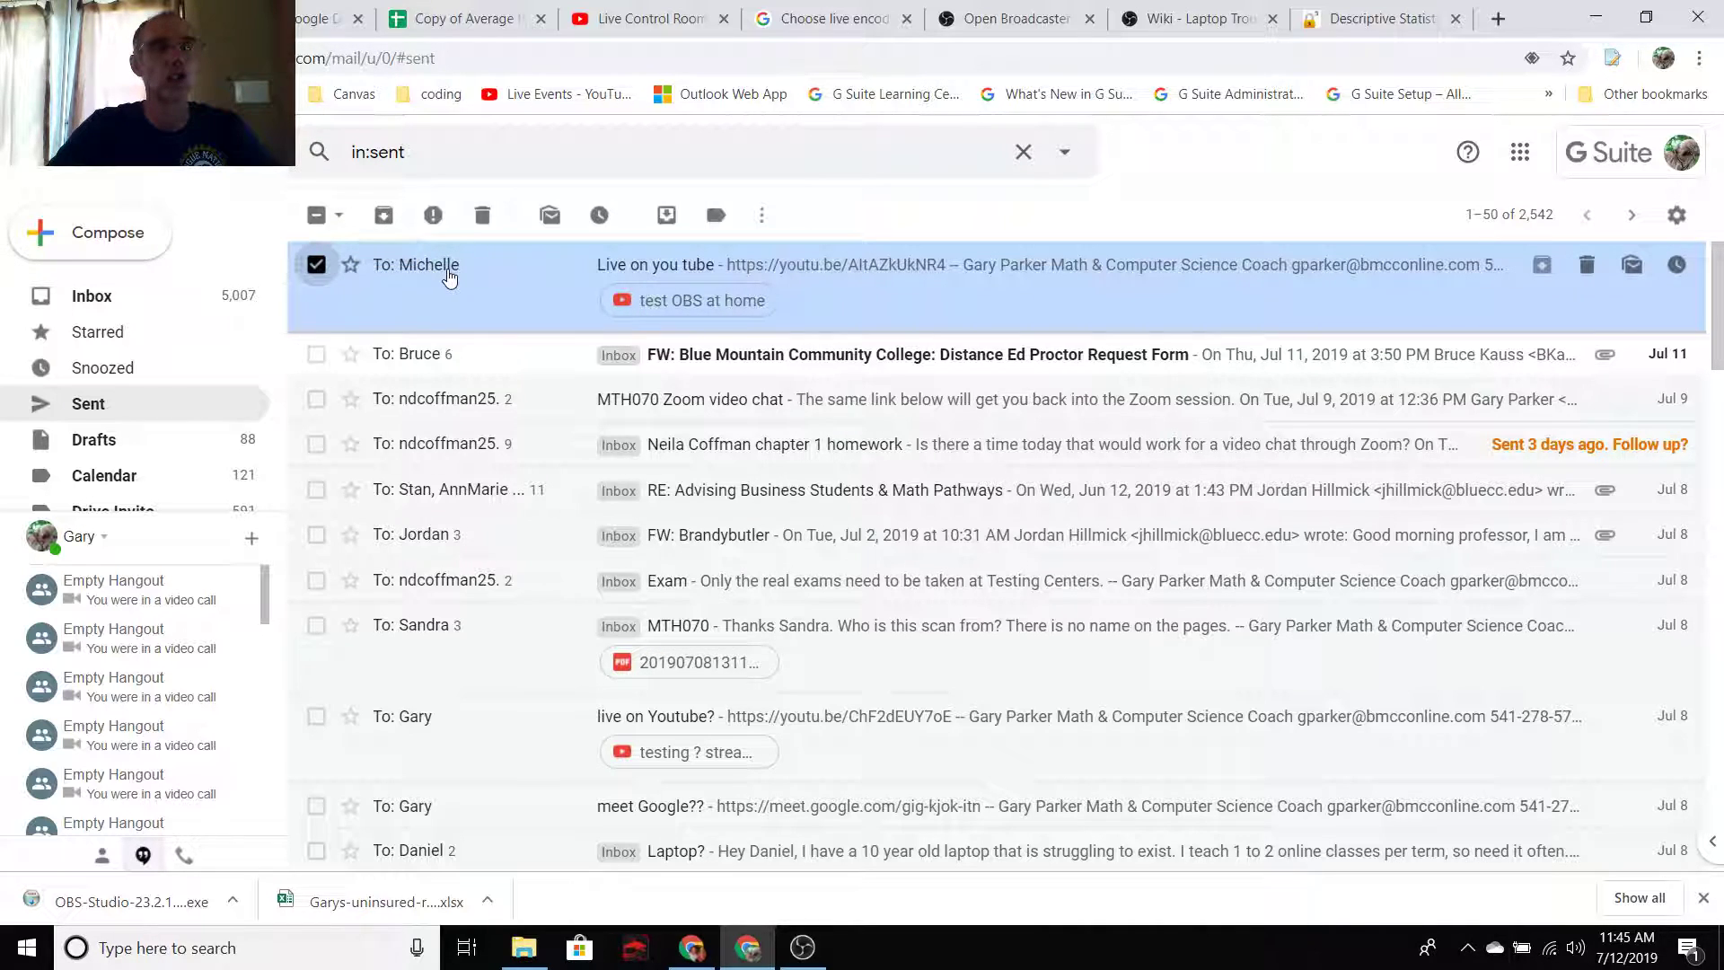
pyautogui.click(404, 266)
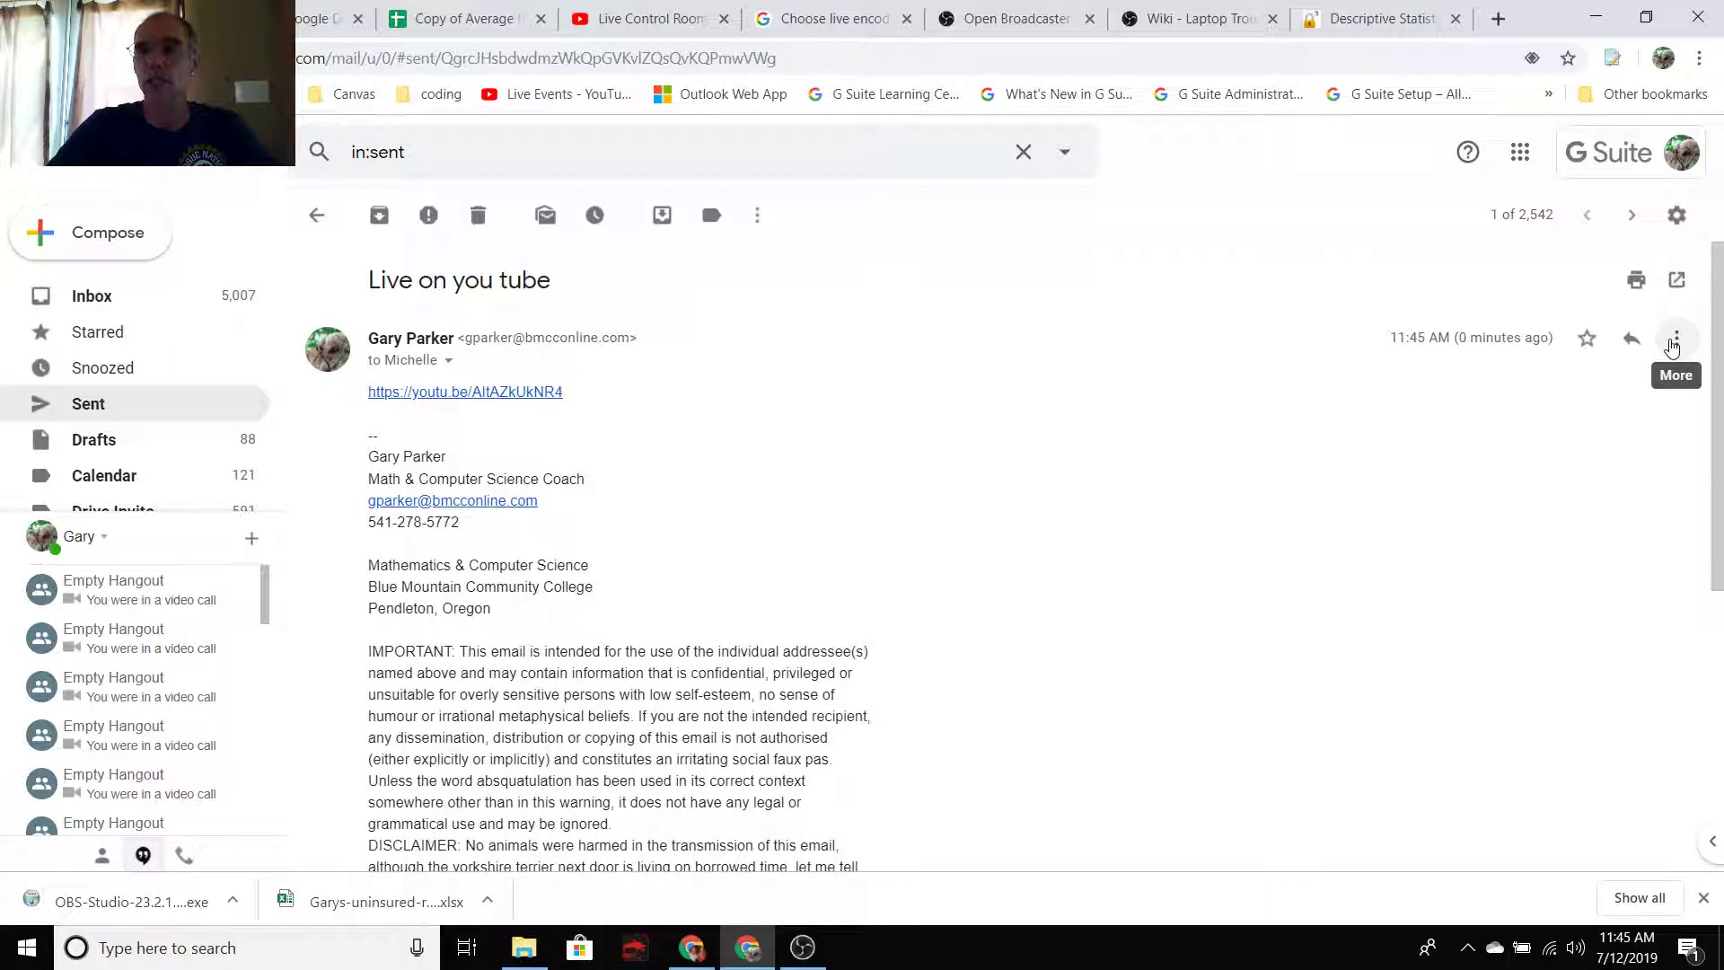
pyautogui.click(1676, 338)
pyautogui.click(1513, 414)
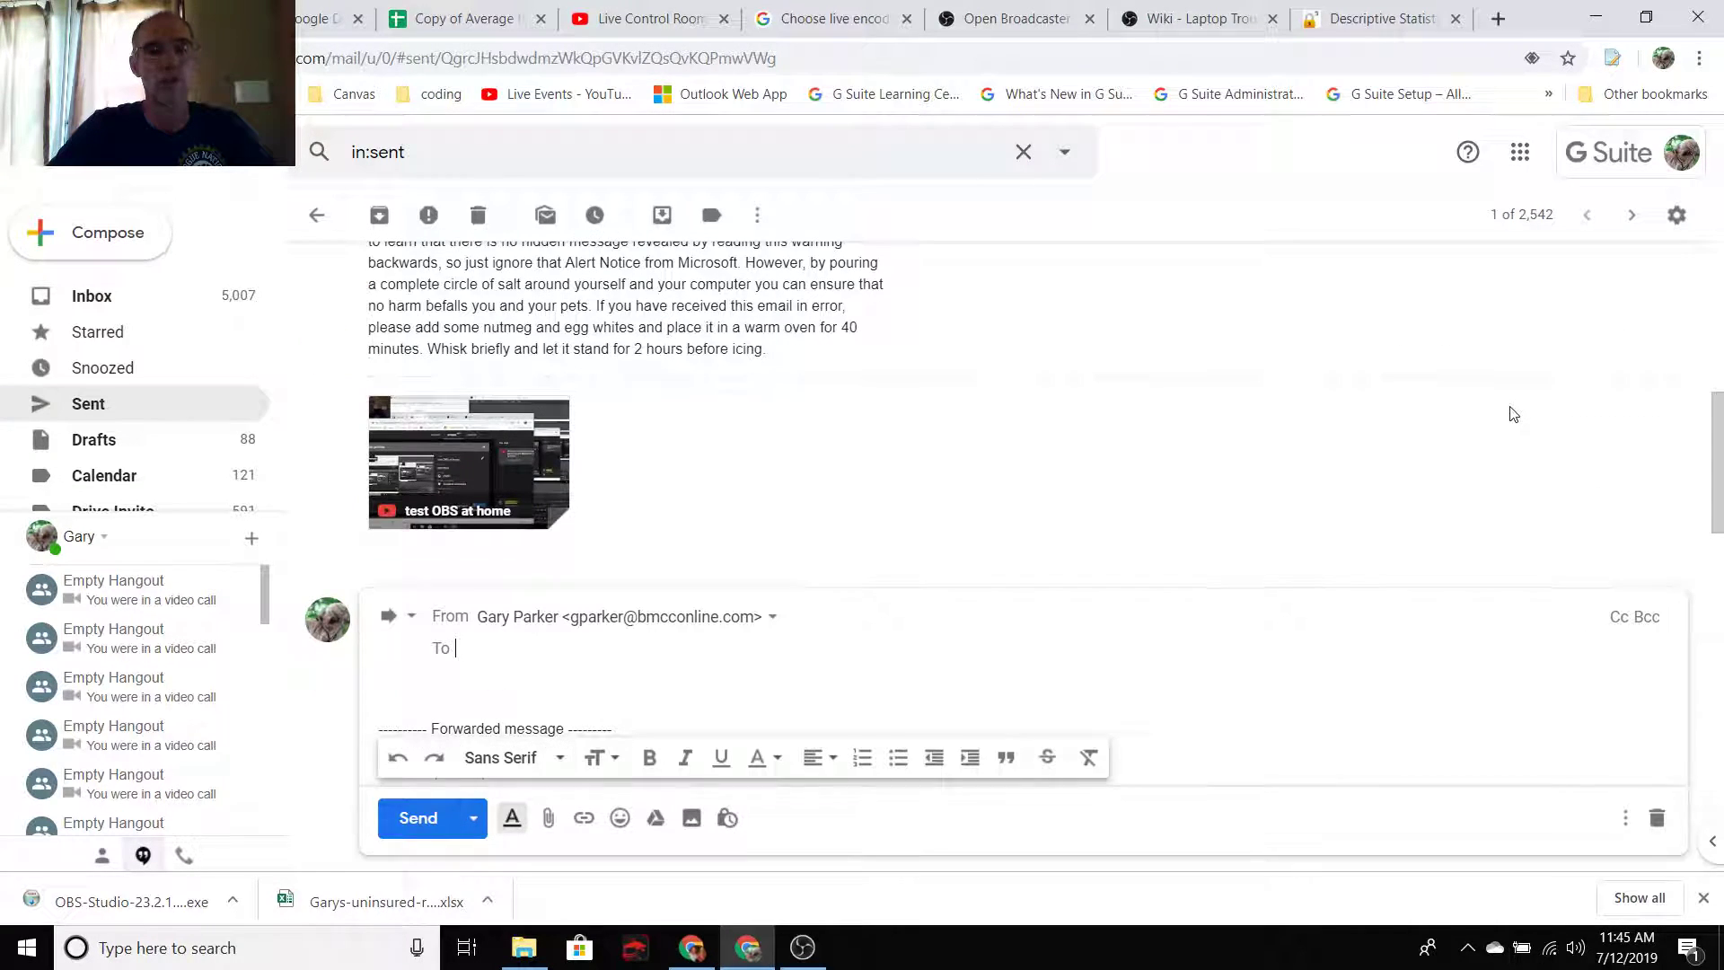
pyautogui.write('math')
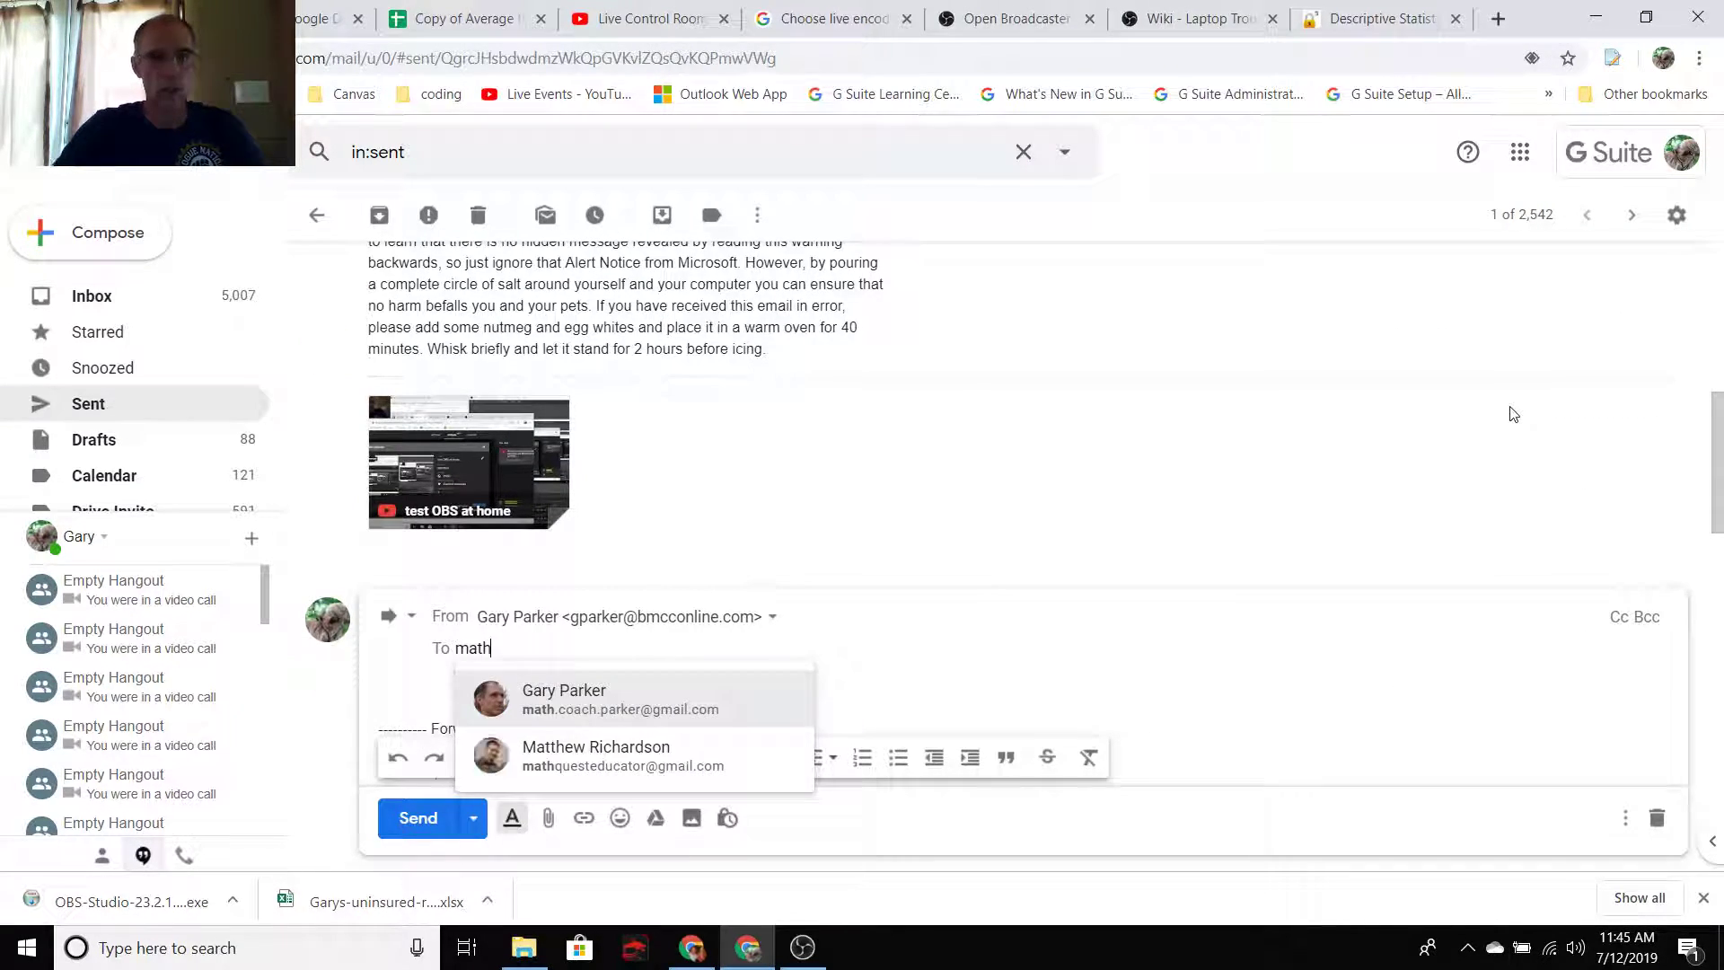
pyautogui.click(654, 702)
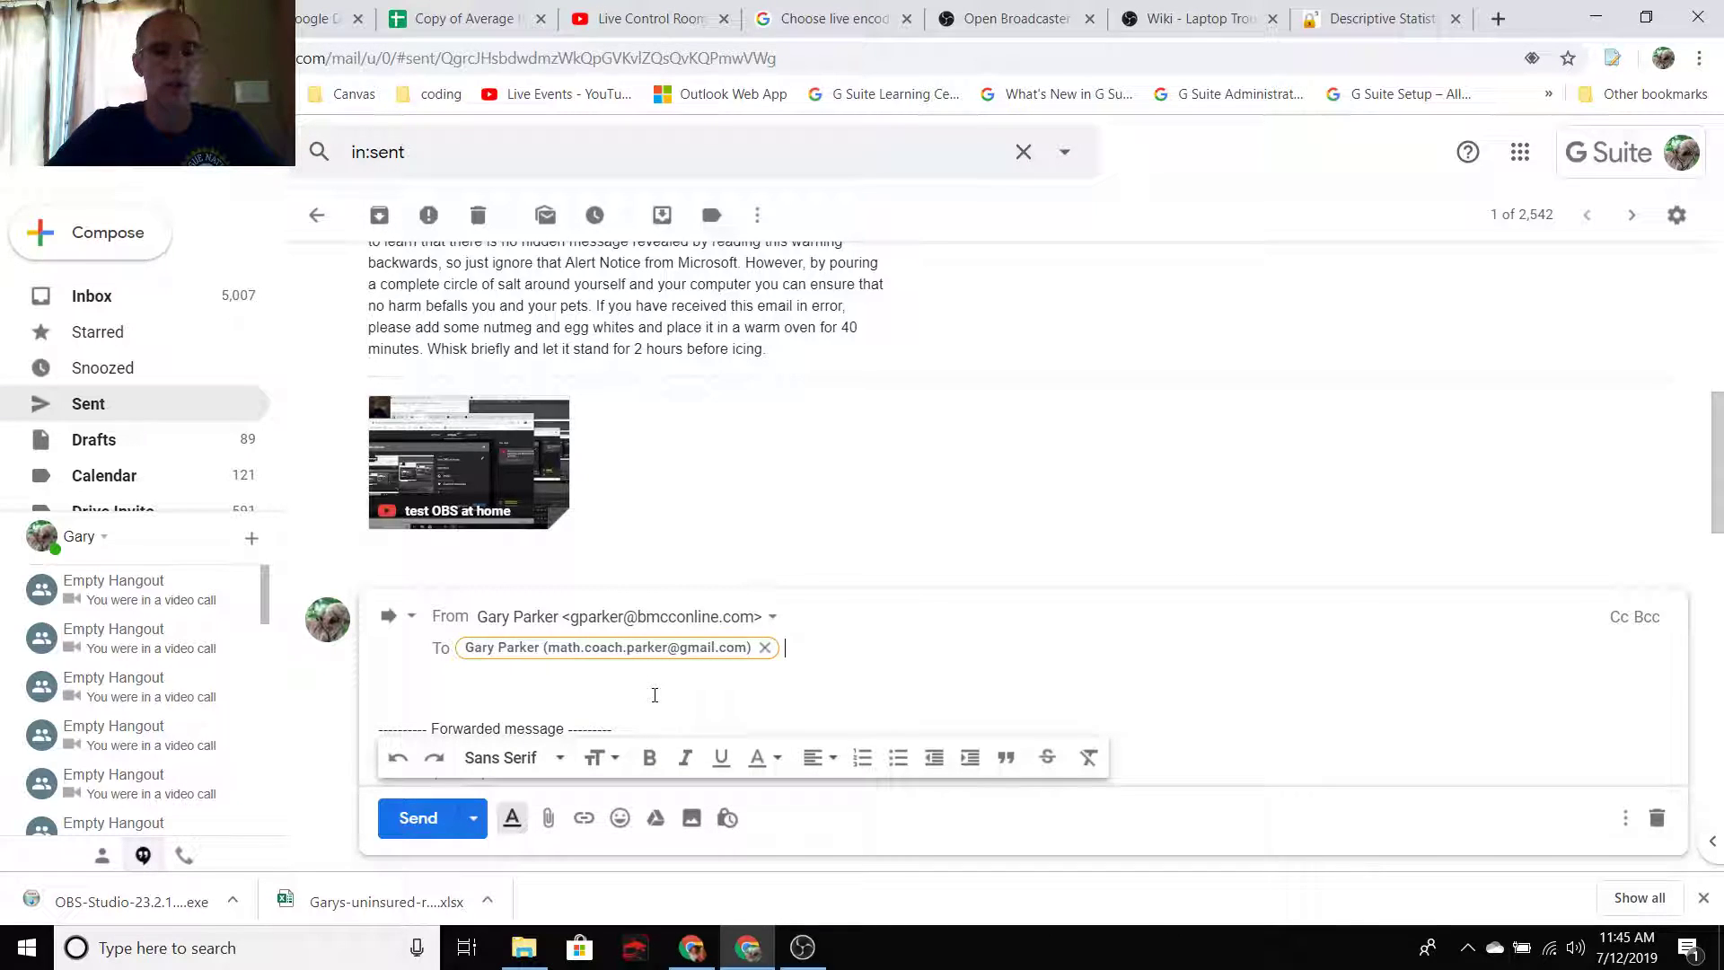
pyautogui.click(417, 819)
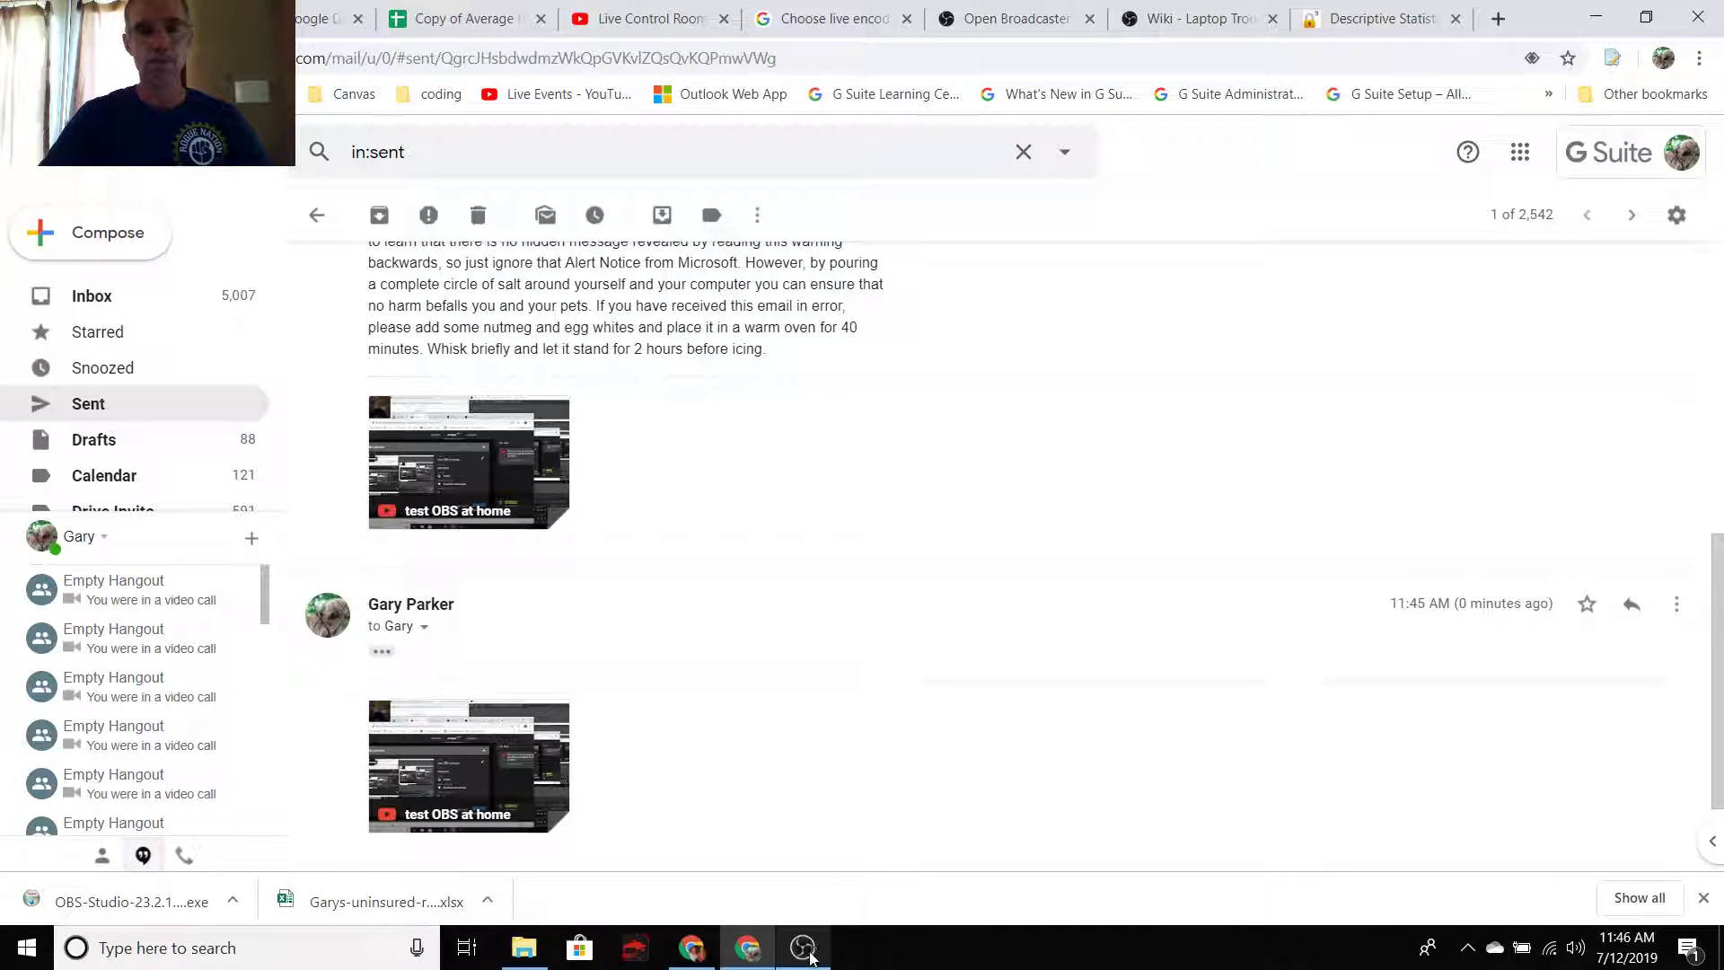
# - Bring up the "outilers" sheet of the sleep data spreadsheet, then switch to OBS and start recording
pyautogui.click(445, 19)
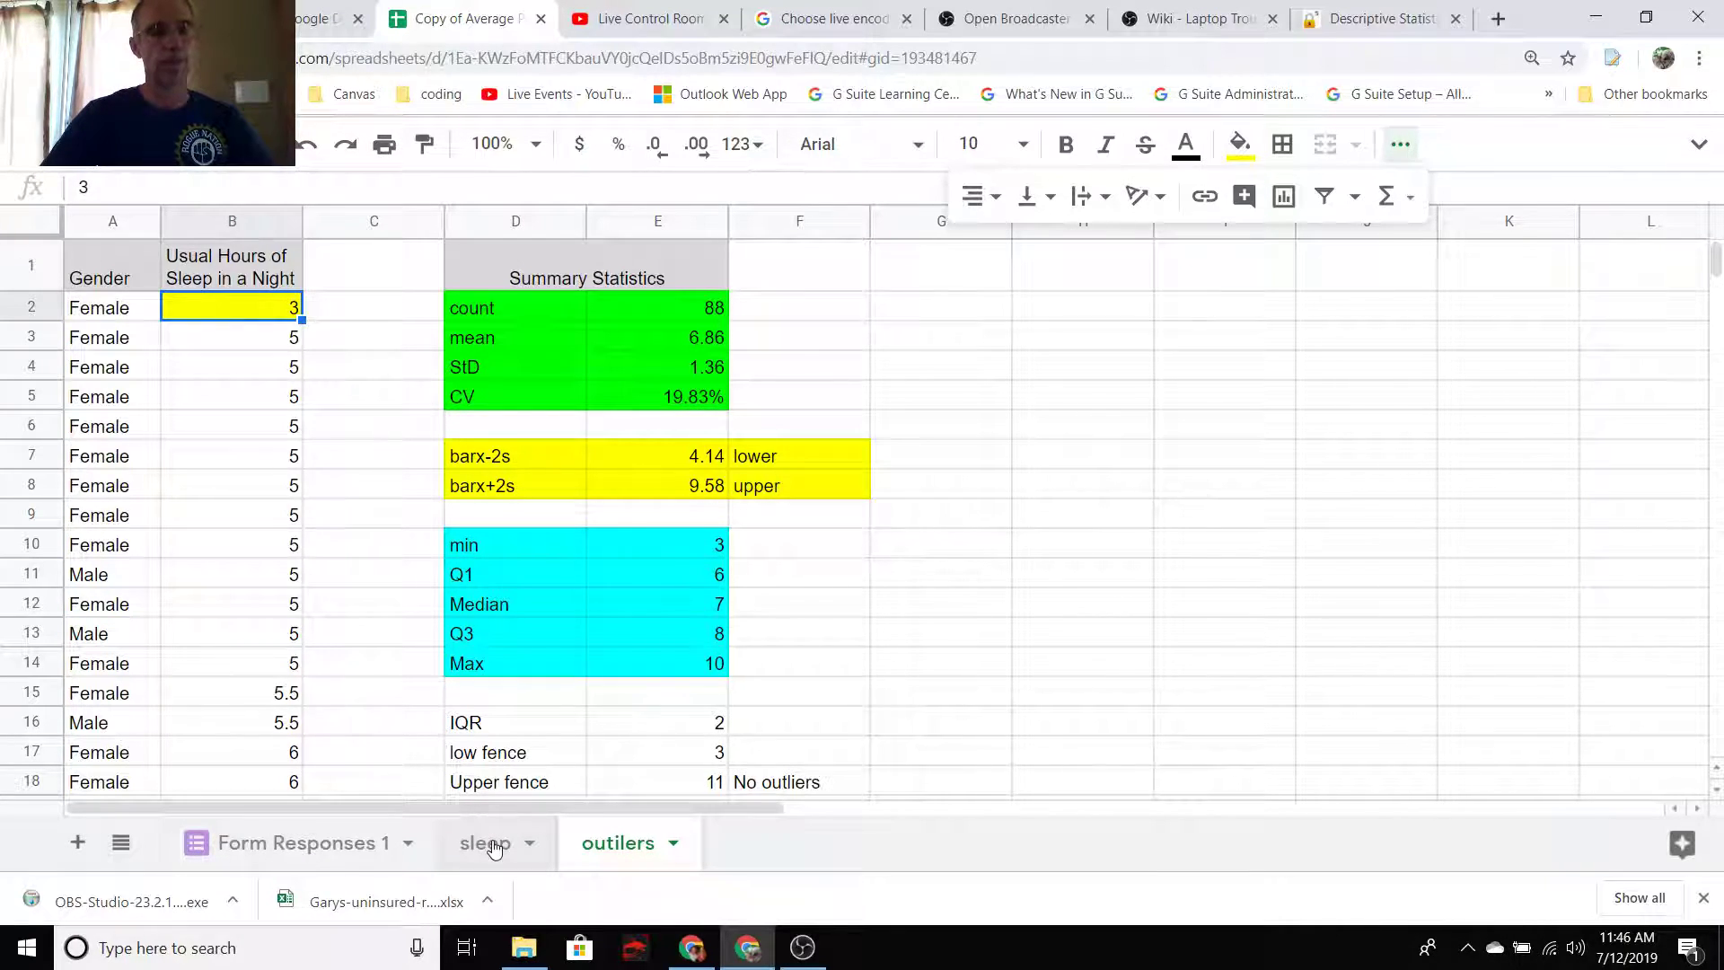
pyautogui.click(493, 844)
pyautogui.click(627, 845)
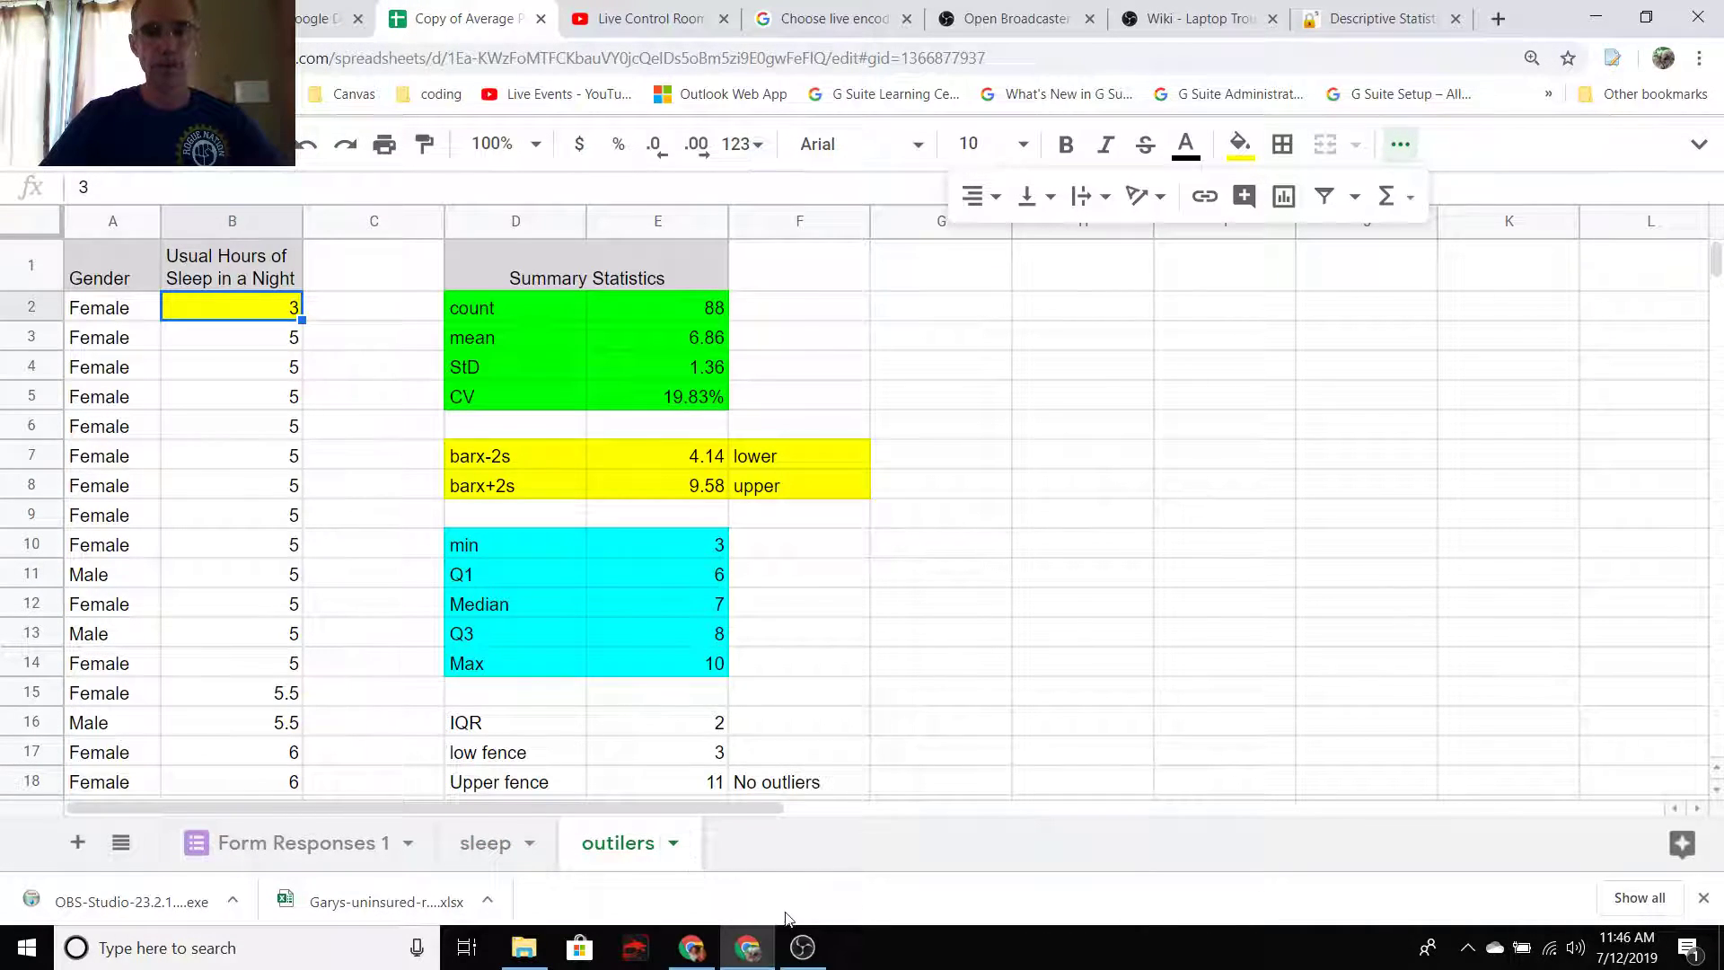
pyautogui.click(803, 947)
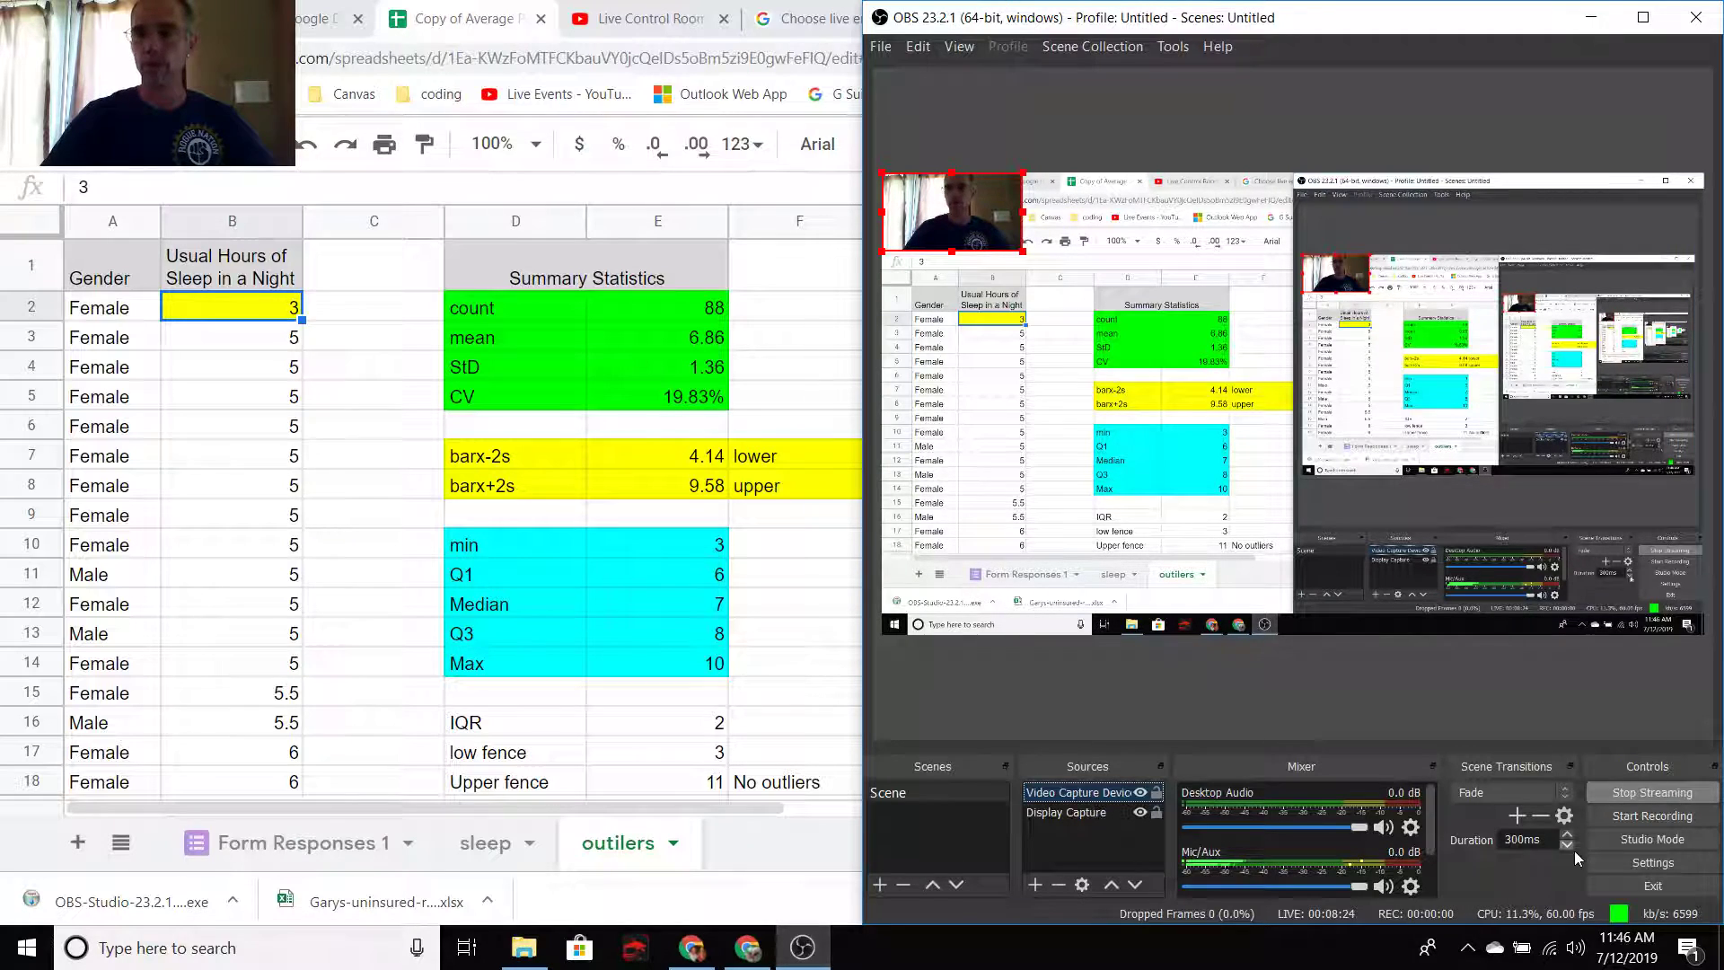
pyautogui.click(1639, 817)
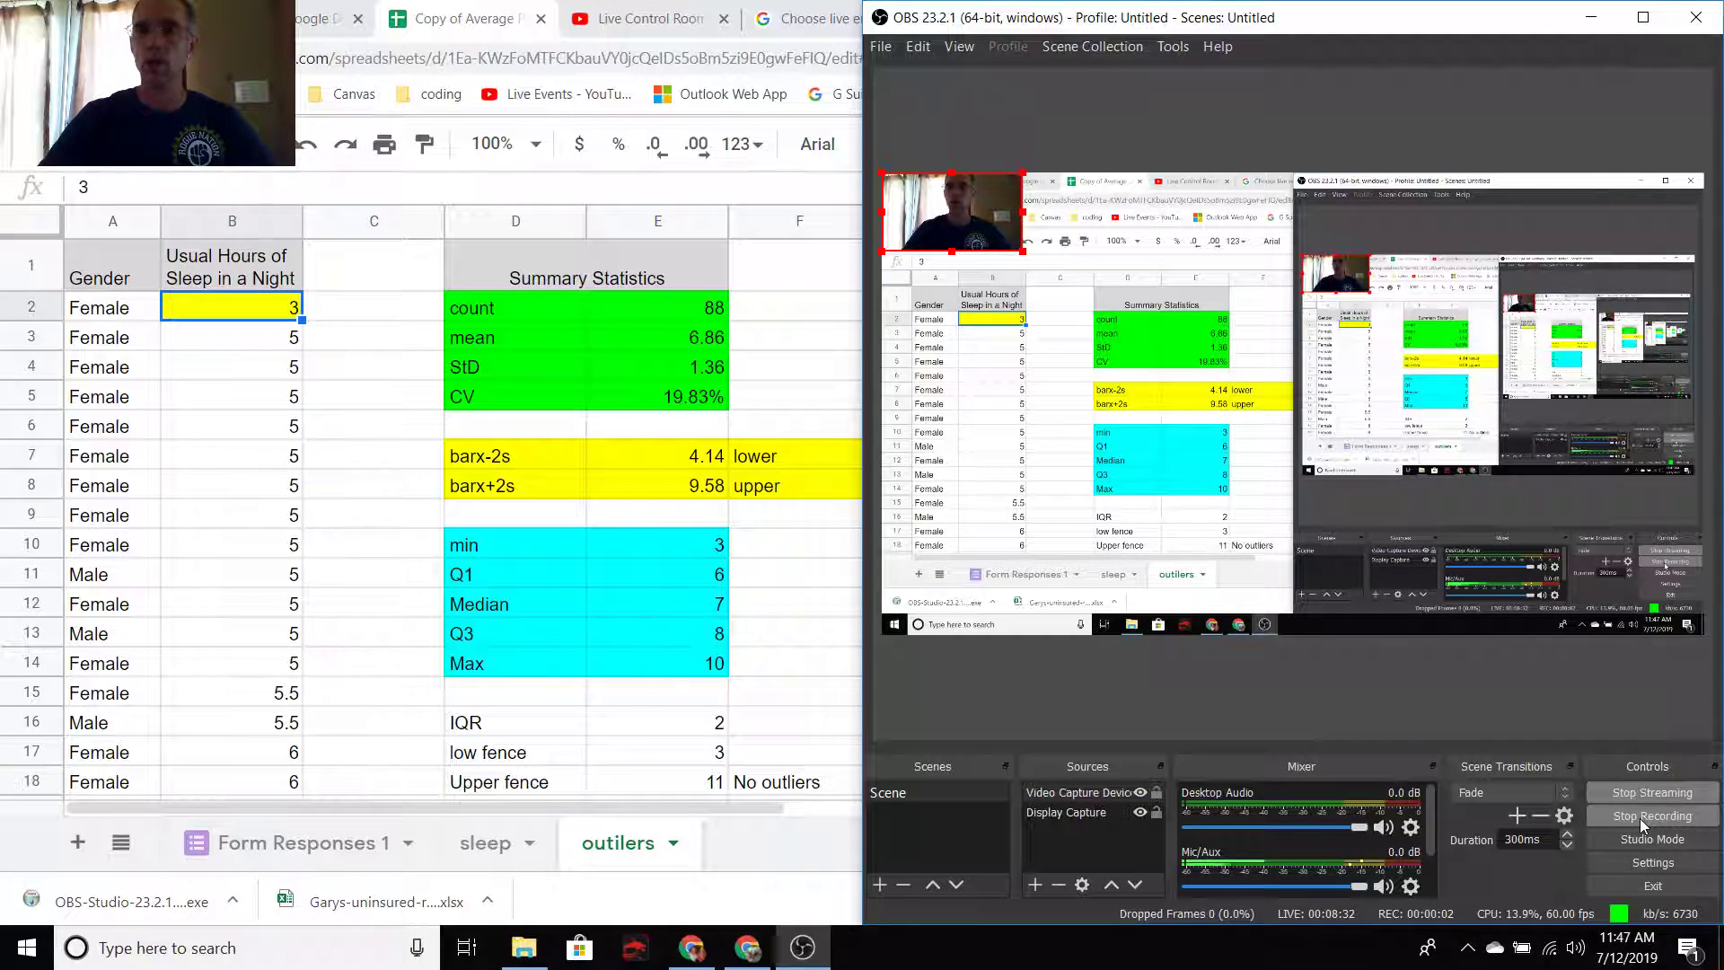
# - Return to the spreadsheet and enter the heading "Frequency Table" in cell D1 of the "sleep" sheet
pyautogui.click(368, 273)
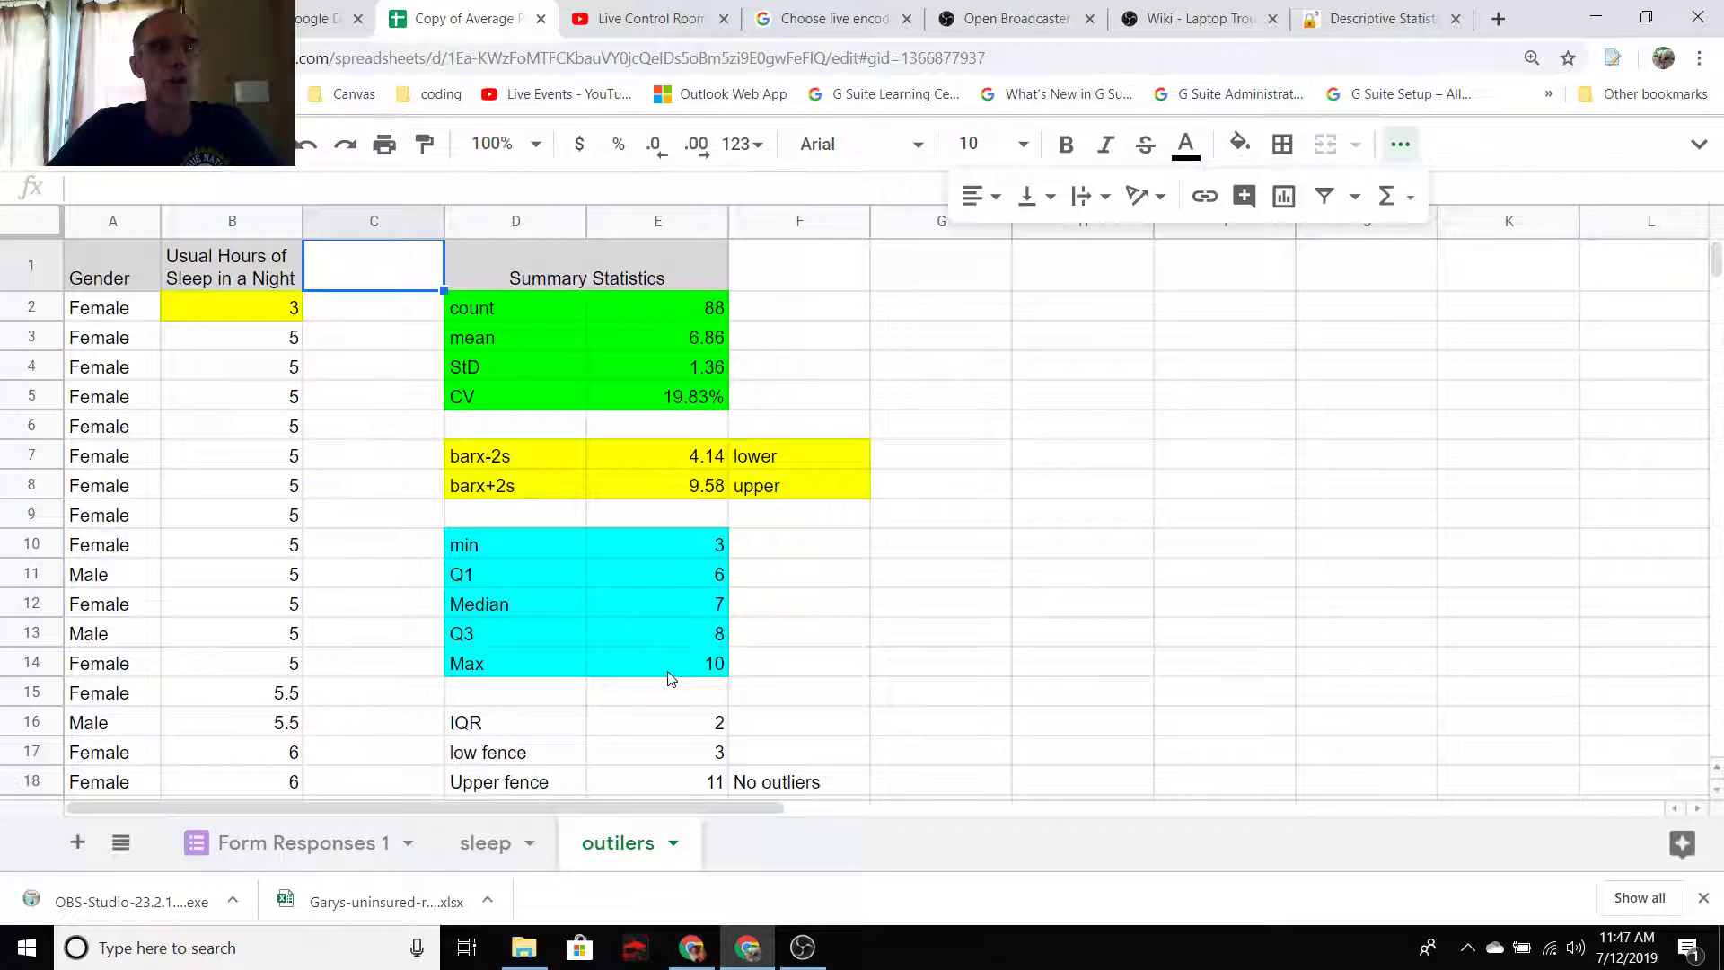
pyautogui.click(493, 842)
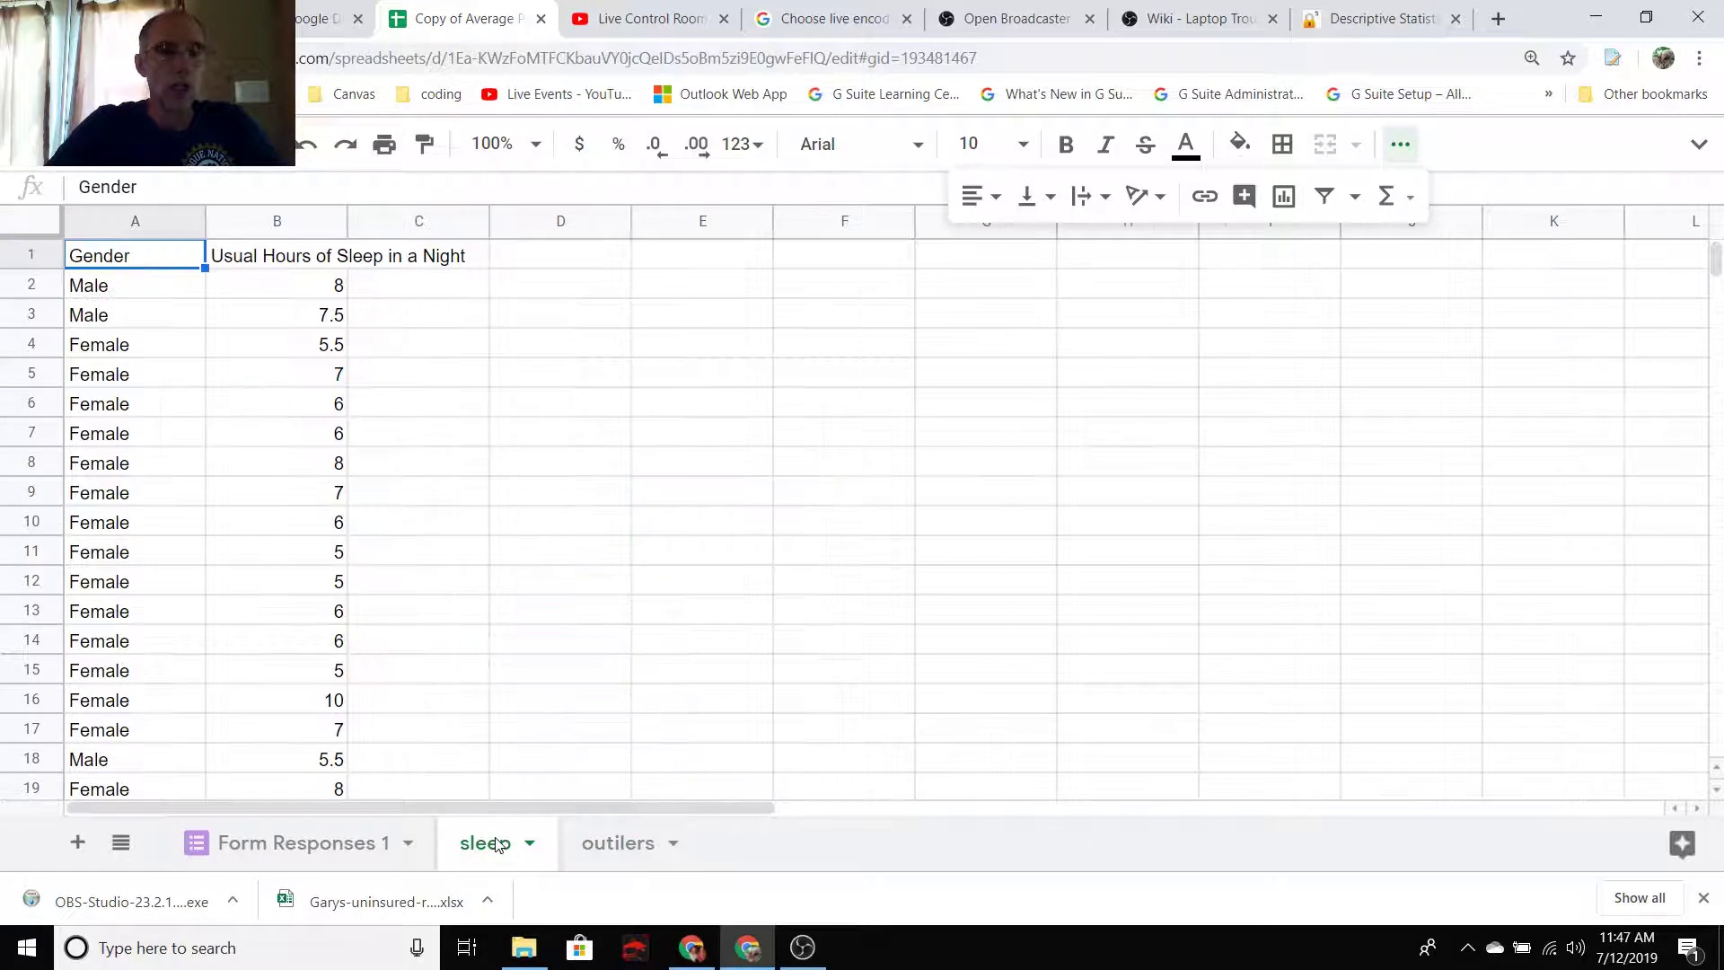
pyautogui.click(575, 294)
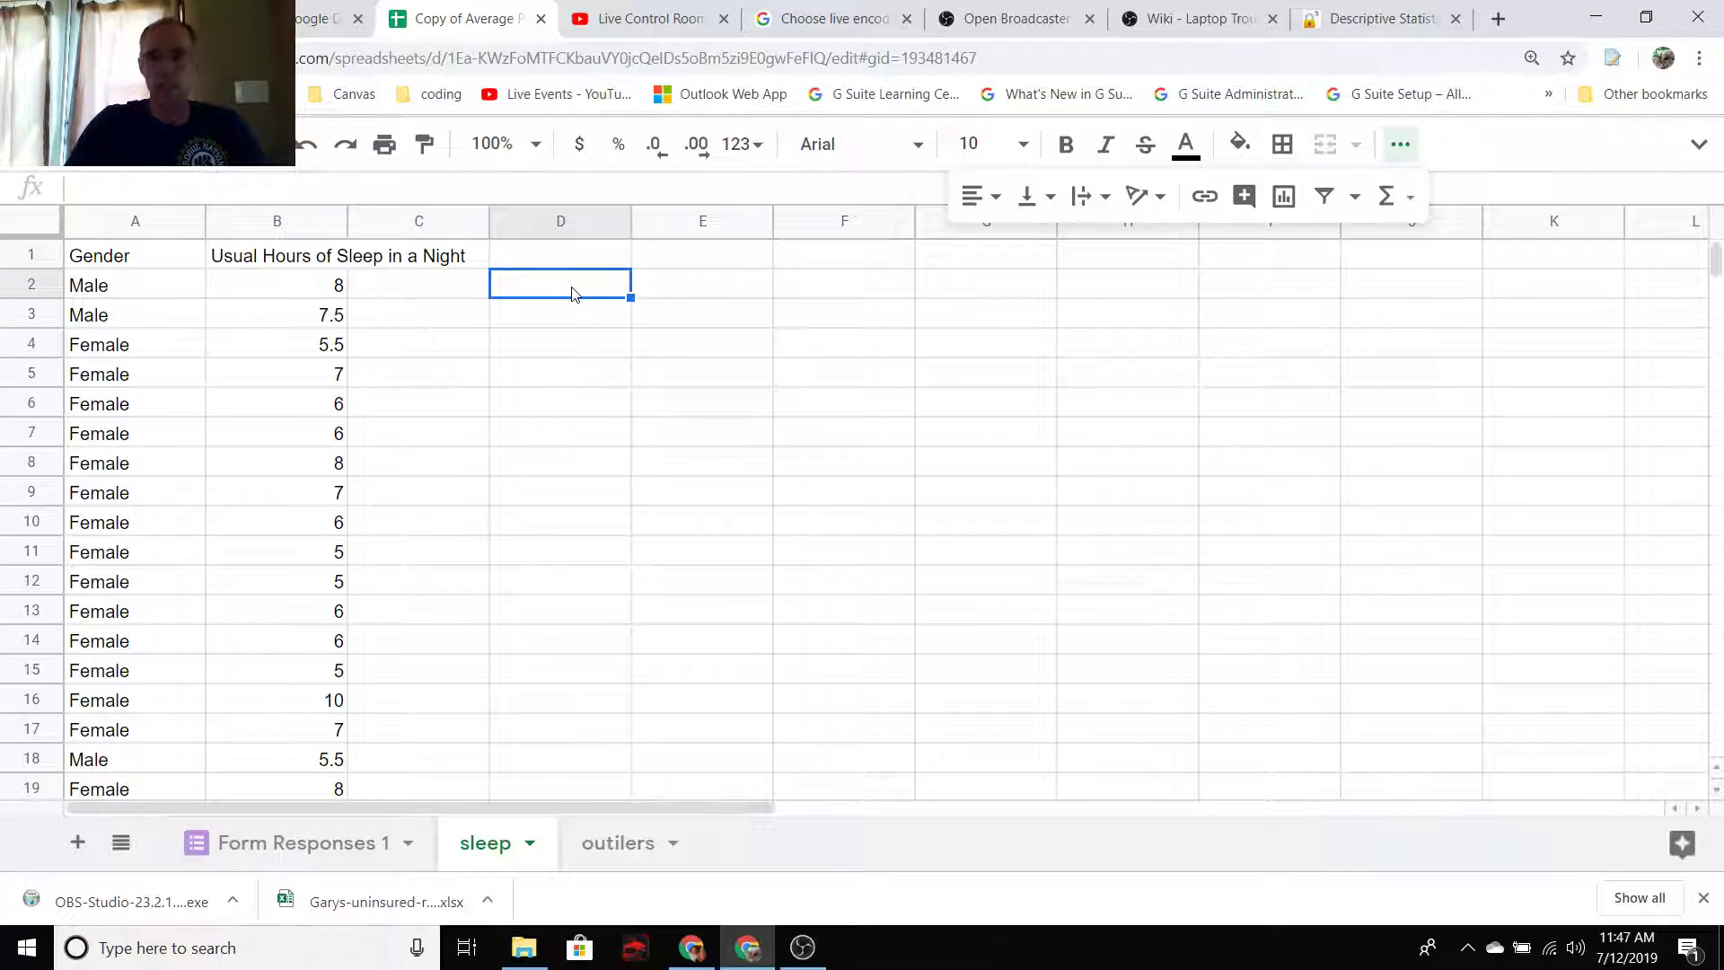
pyautogui.press('Up')
pyautogui.write('Fre')
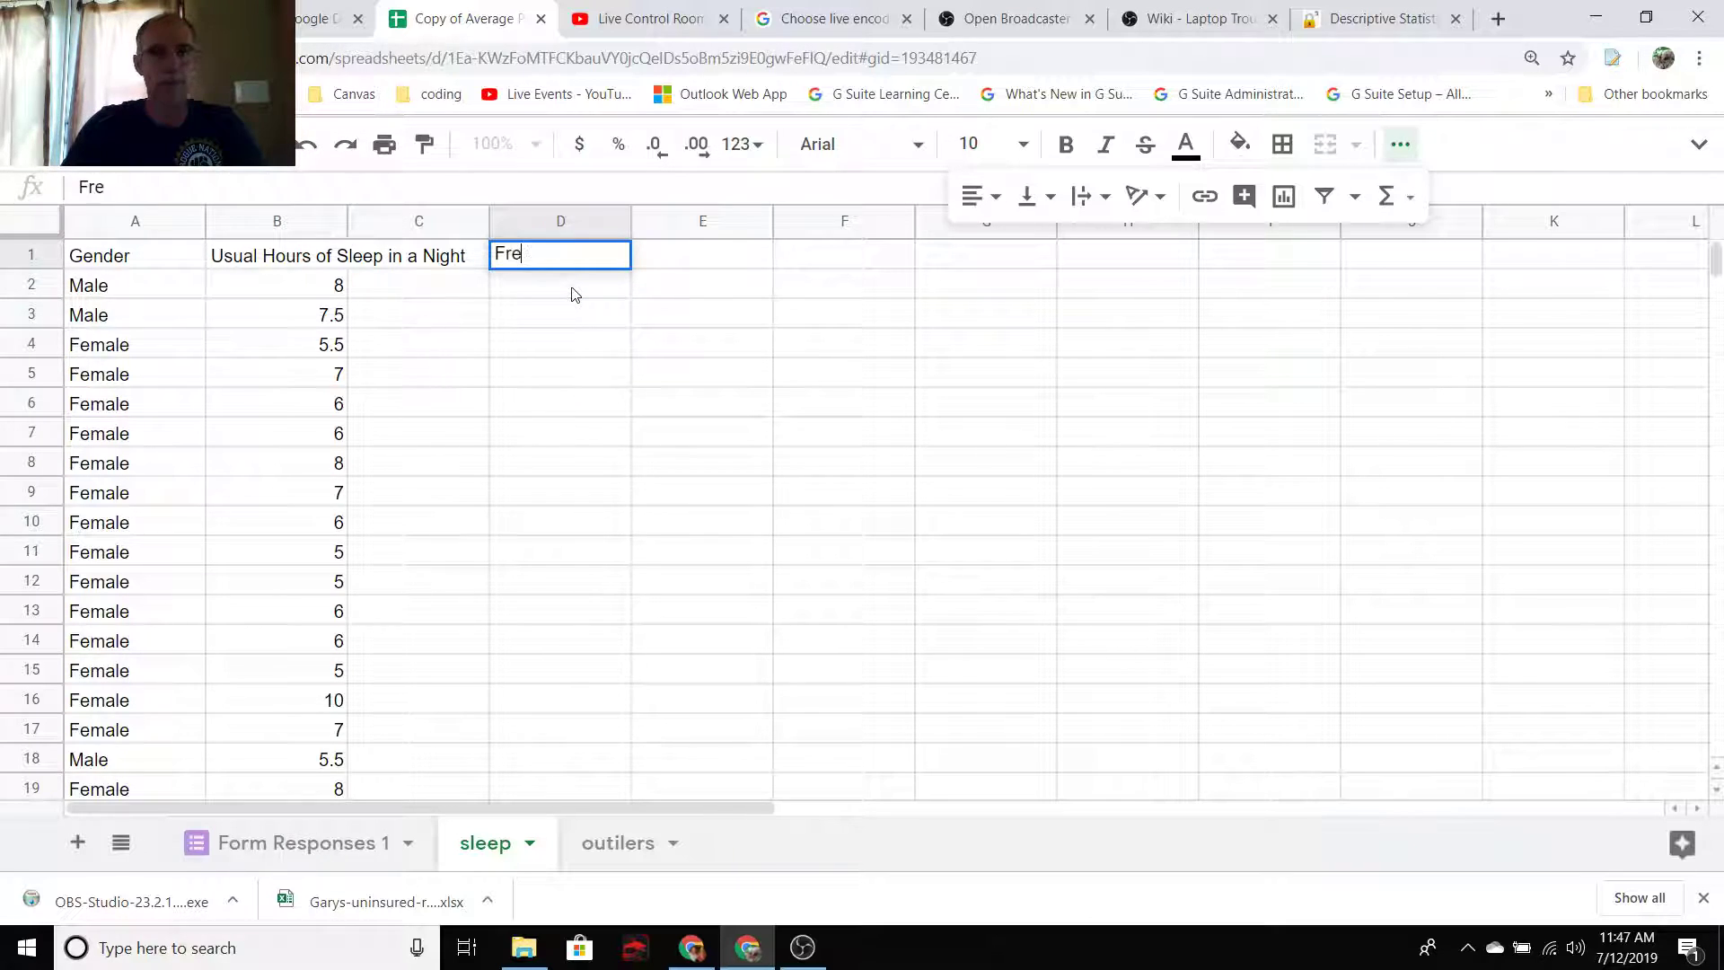
pyautogui.write('quenc')
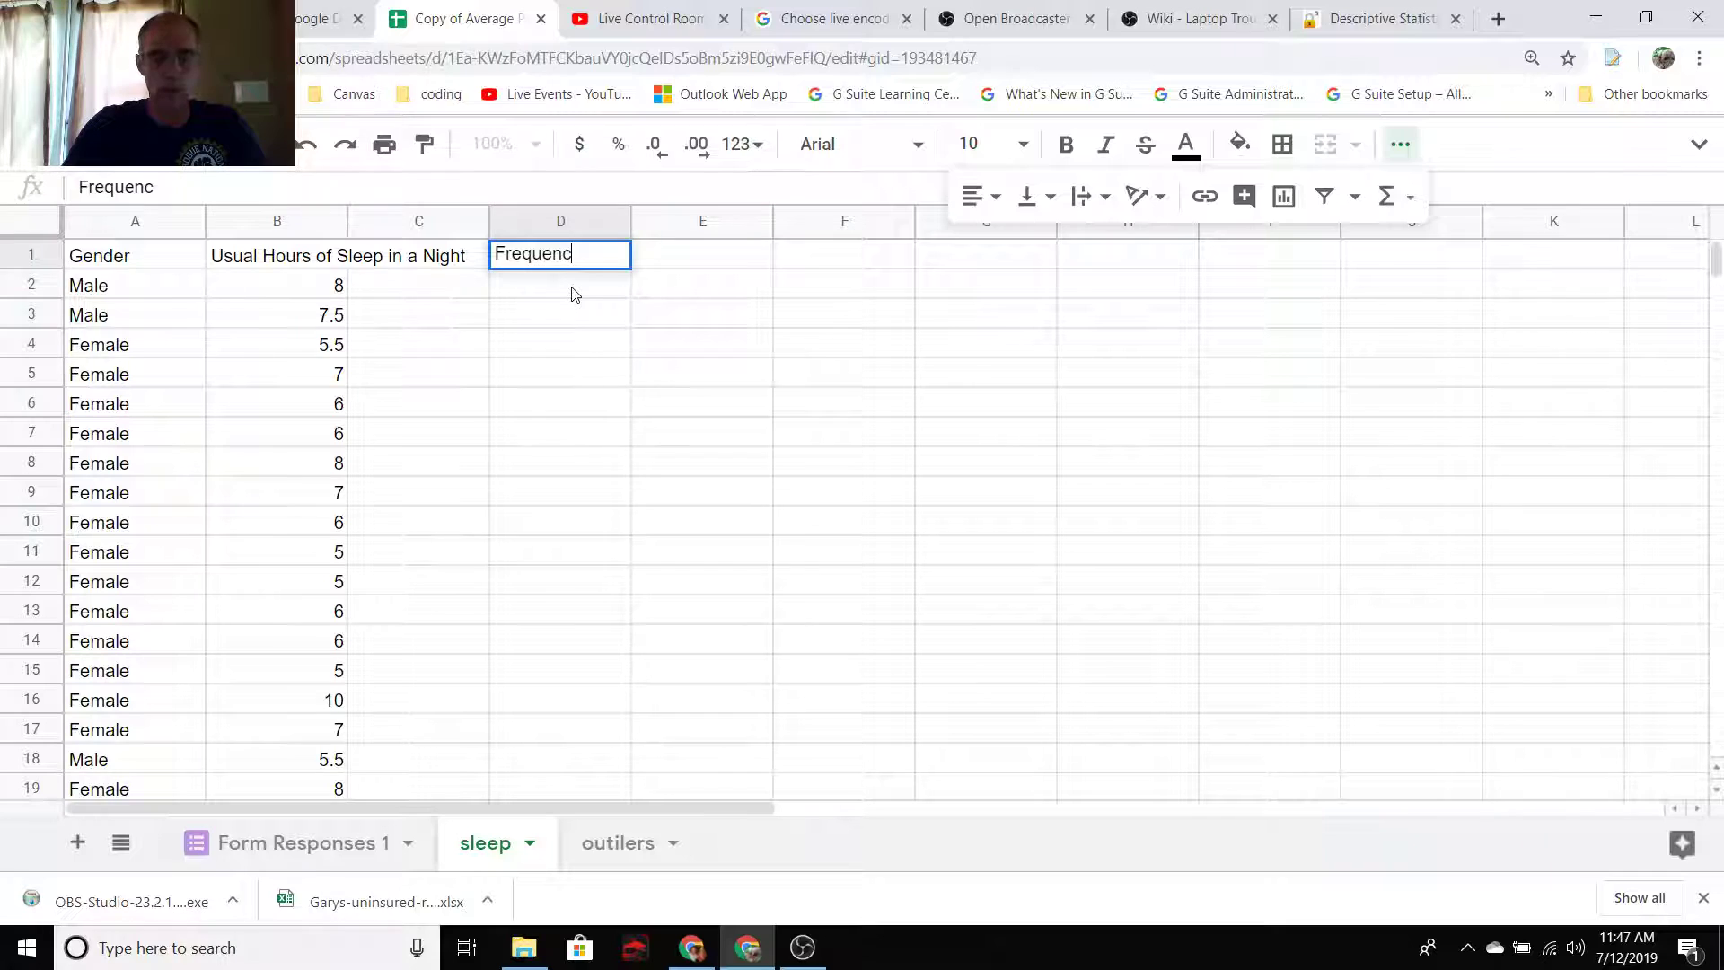
pyautogui.write('y Table')
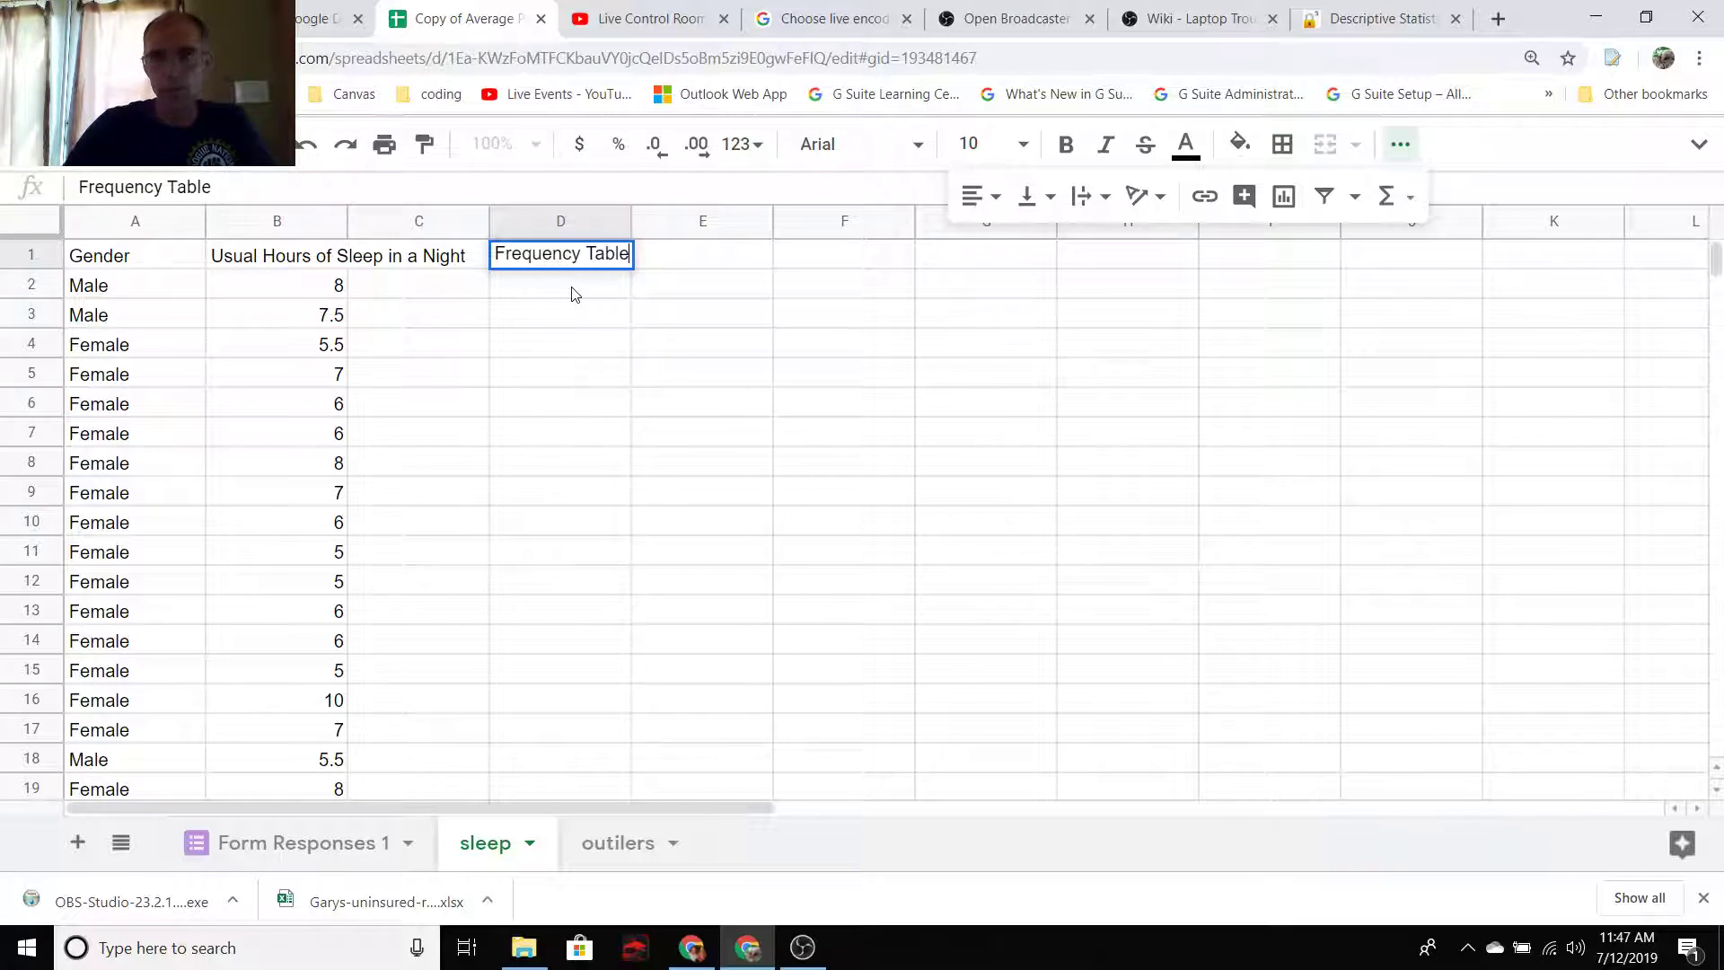
pyautogui.press('Return')
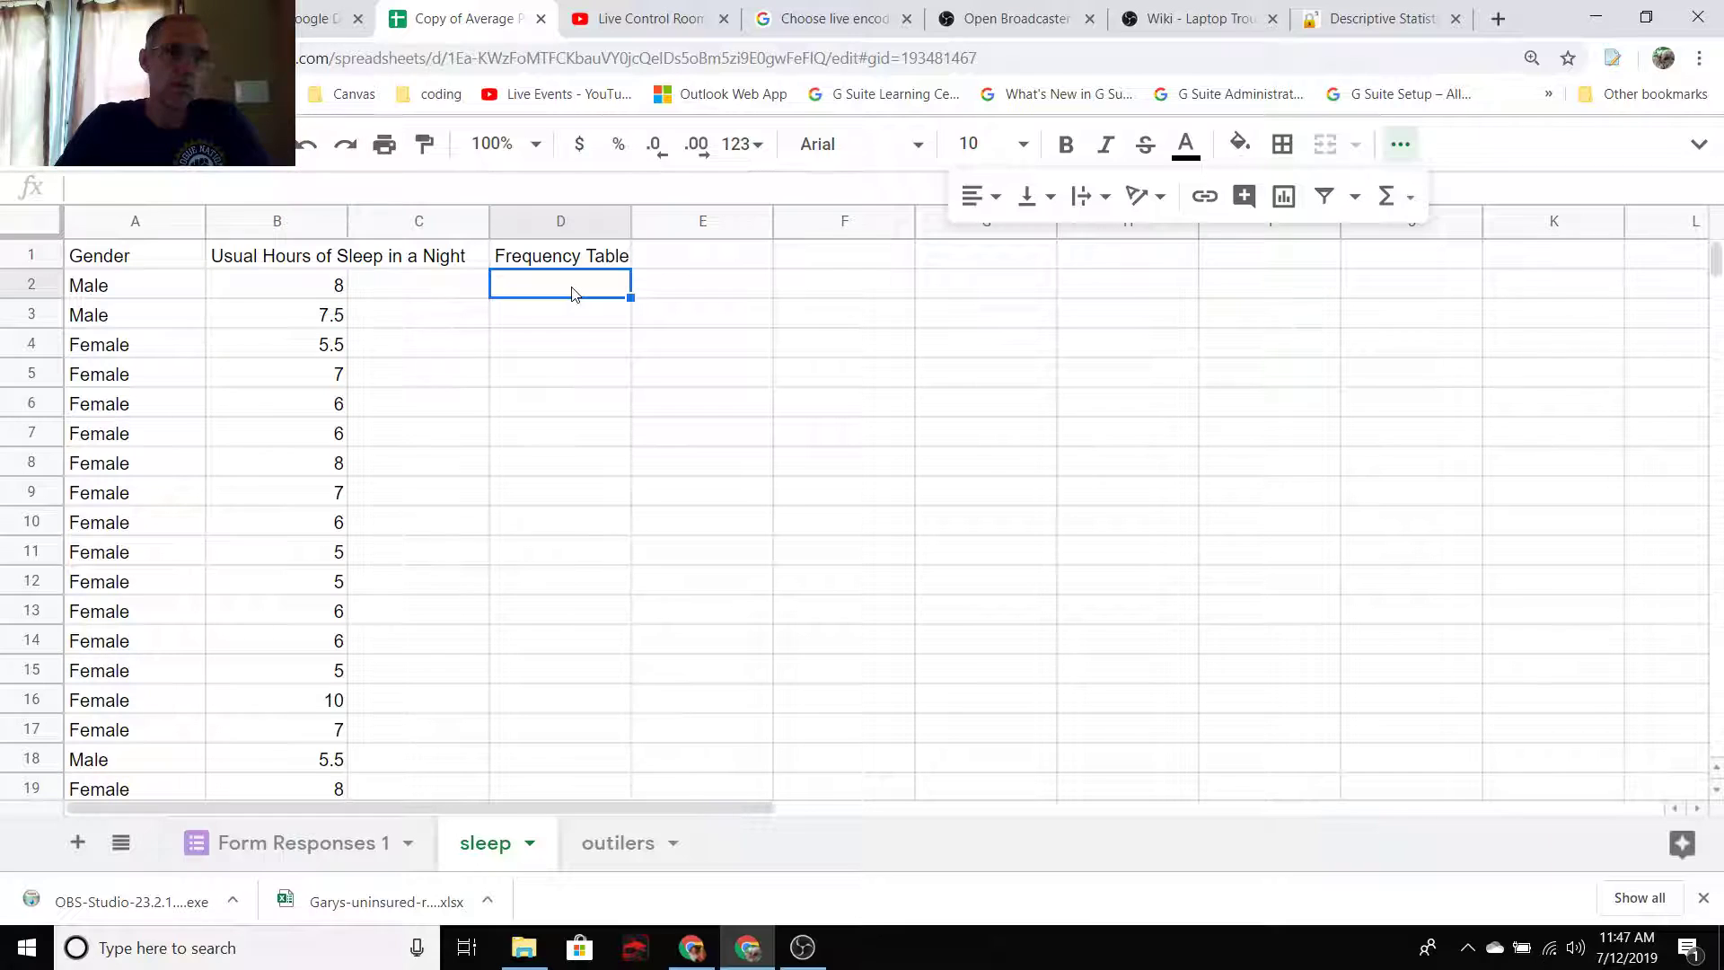
# - Fill the series 3 to 10 downward from D2 and move it down one row to D3:D10
pyautogui.write('3')
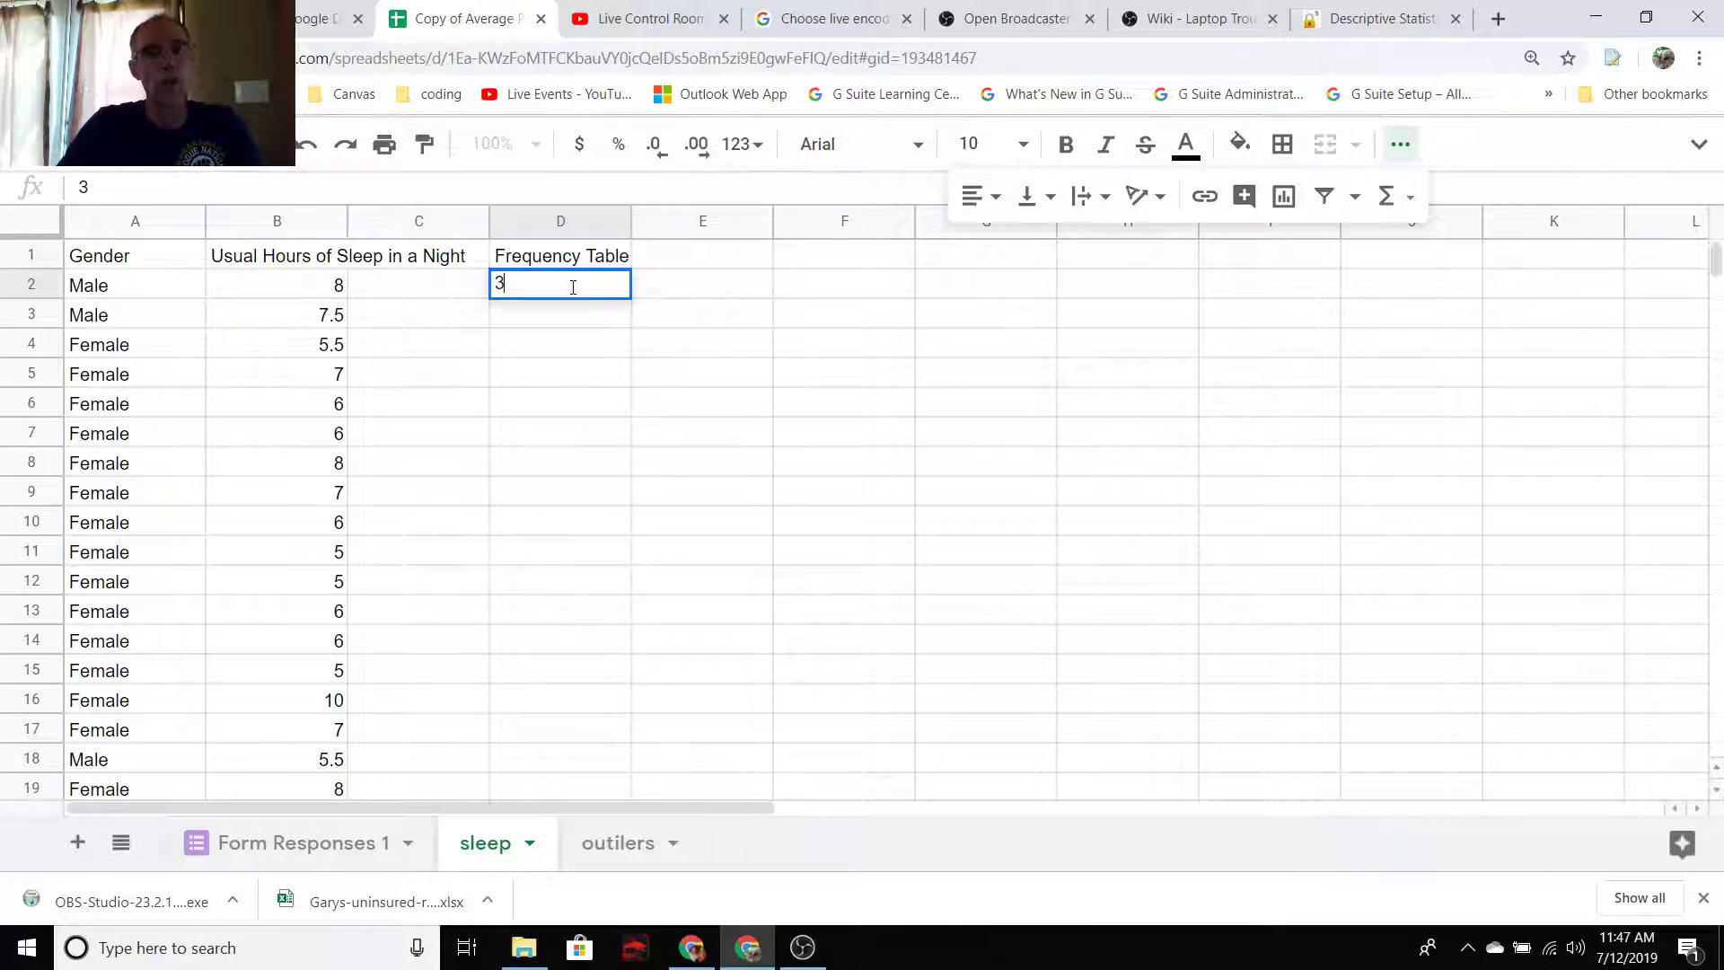
pyautogui.press('Return')
pyautogui.write('4')
pyautogui.press('Return')
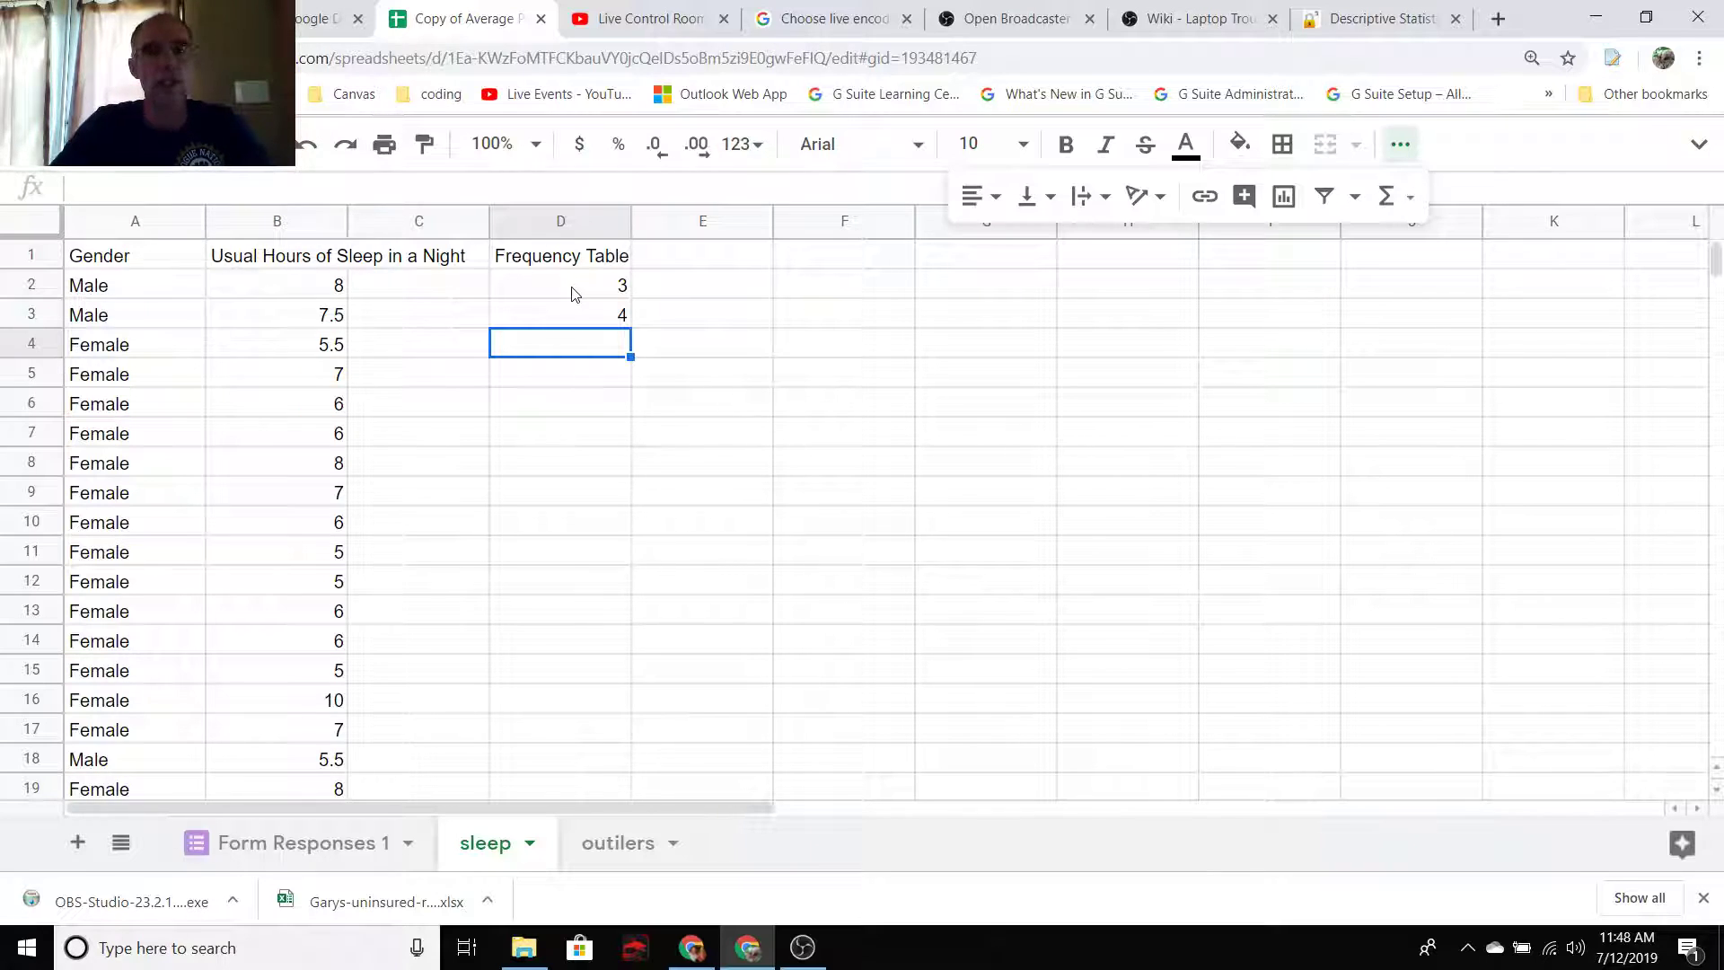
pyautogui.click(608, 292)
pyautogui.moveTo(608, 294); pyautogui.dragTo(618, 489)
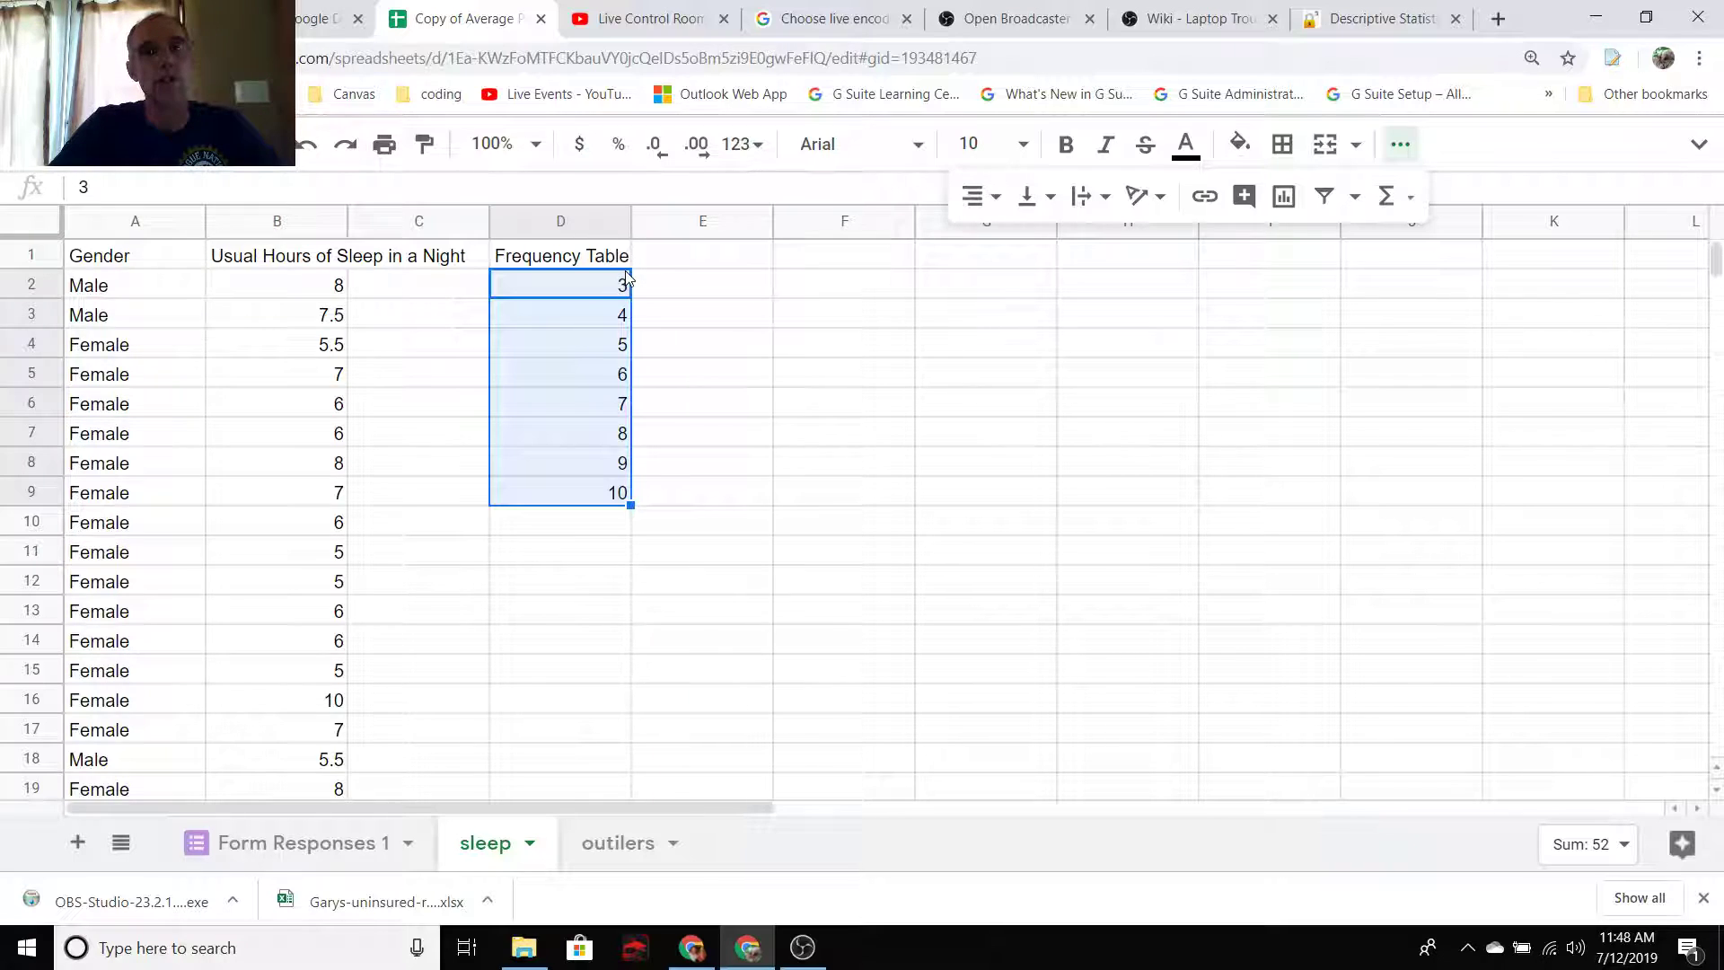
pyautogui.moveTo(624, 262); pyautogui.dragTo(625, 292)
pyautogui.click(608, 289)
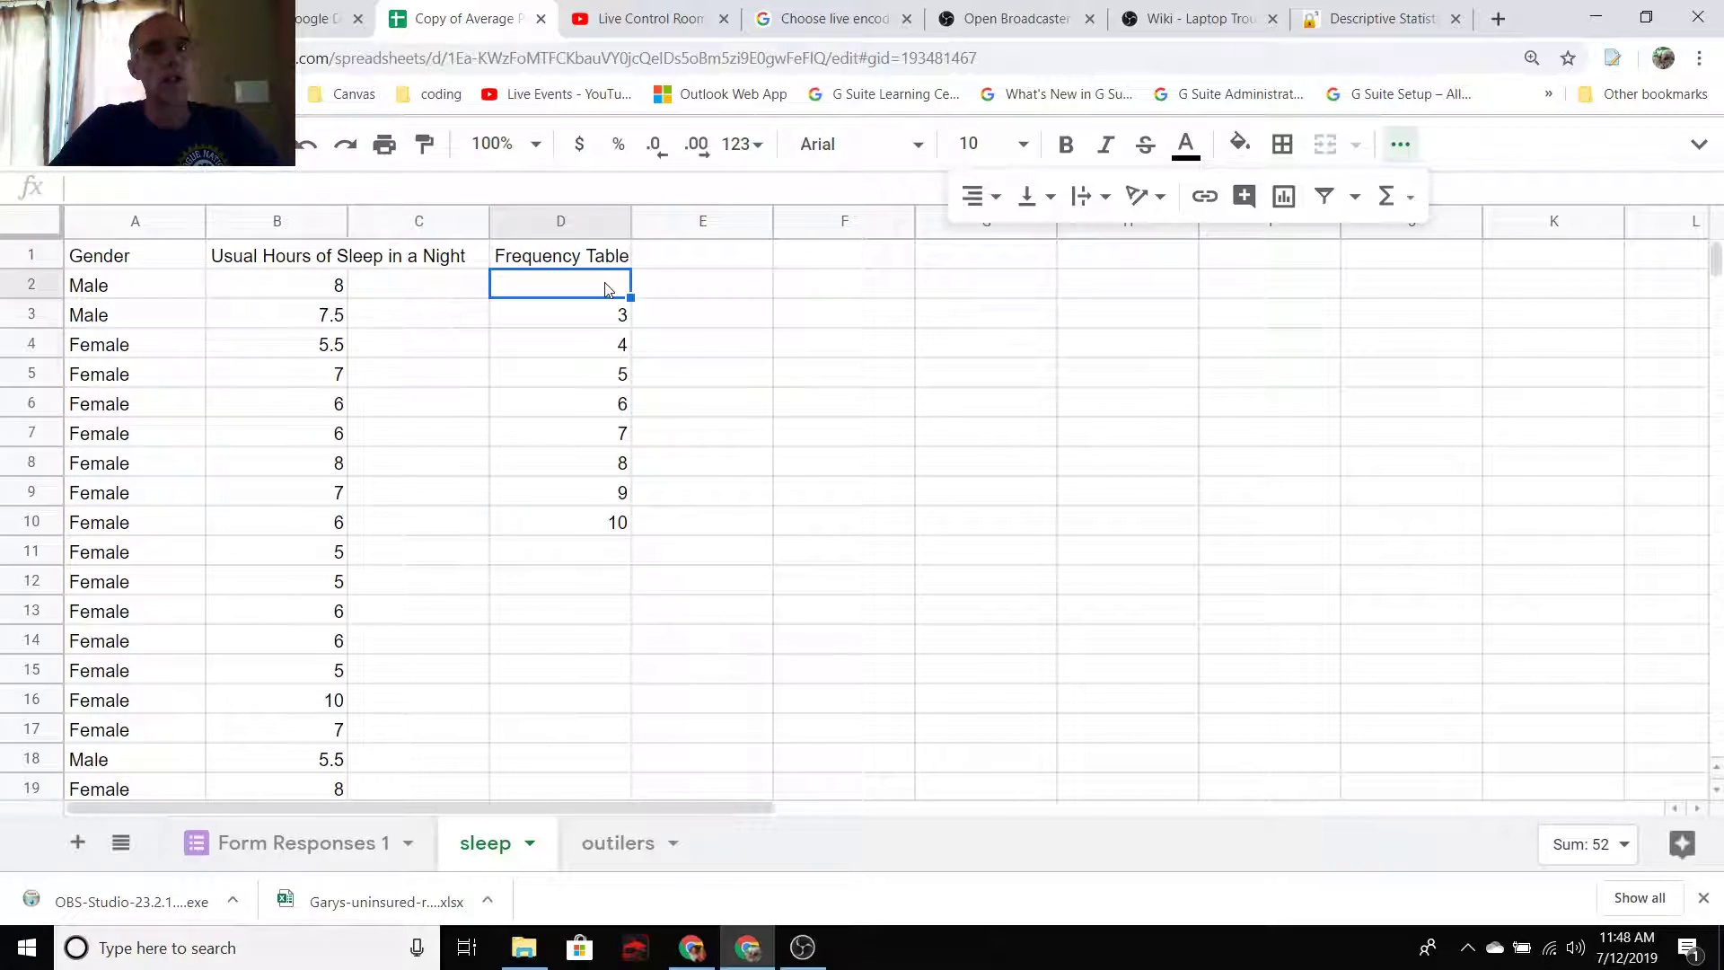
# - Enter the column headings "Hours of sleep" in D2 and "Count" in E2
pyautogui.write('Hour')
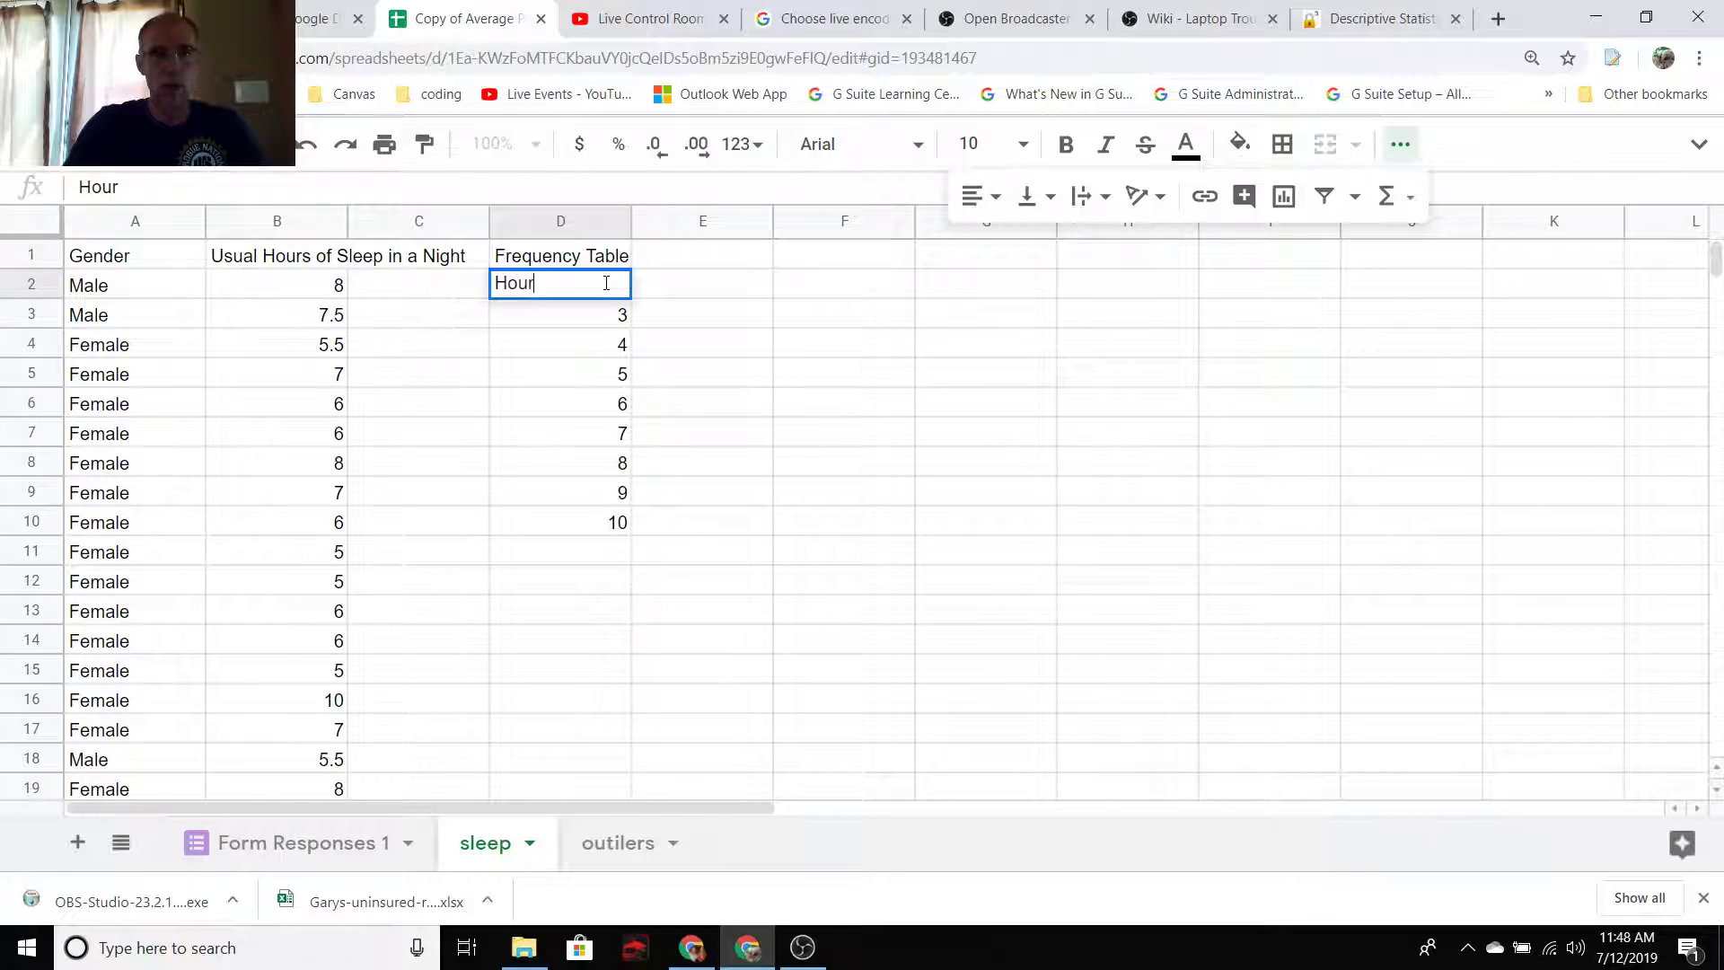
pyautogui.write('s of sleep')
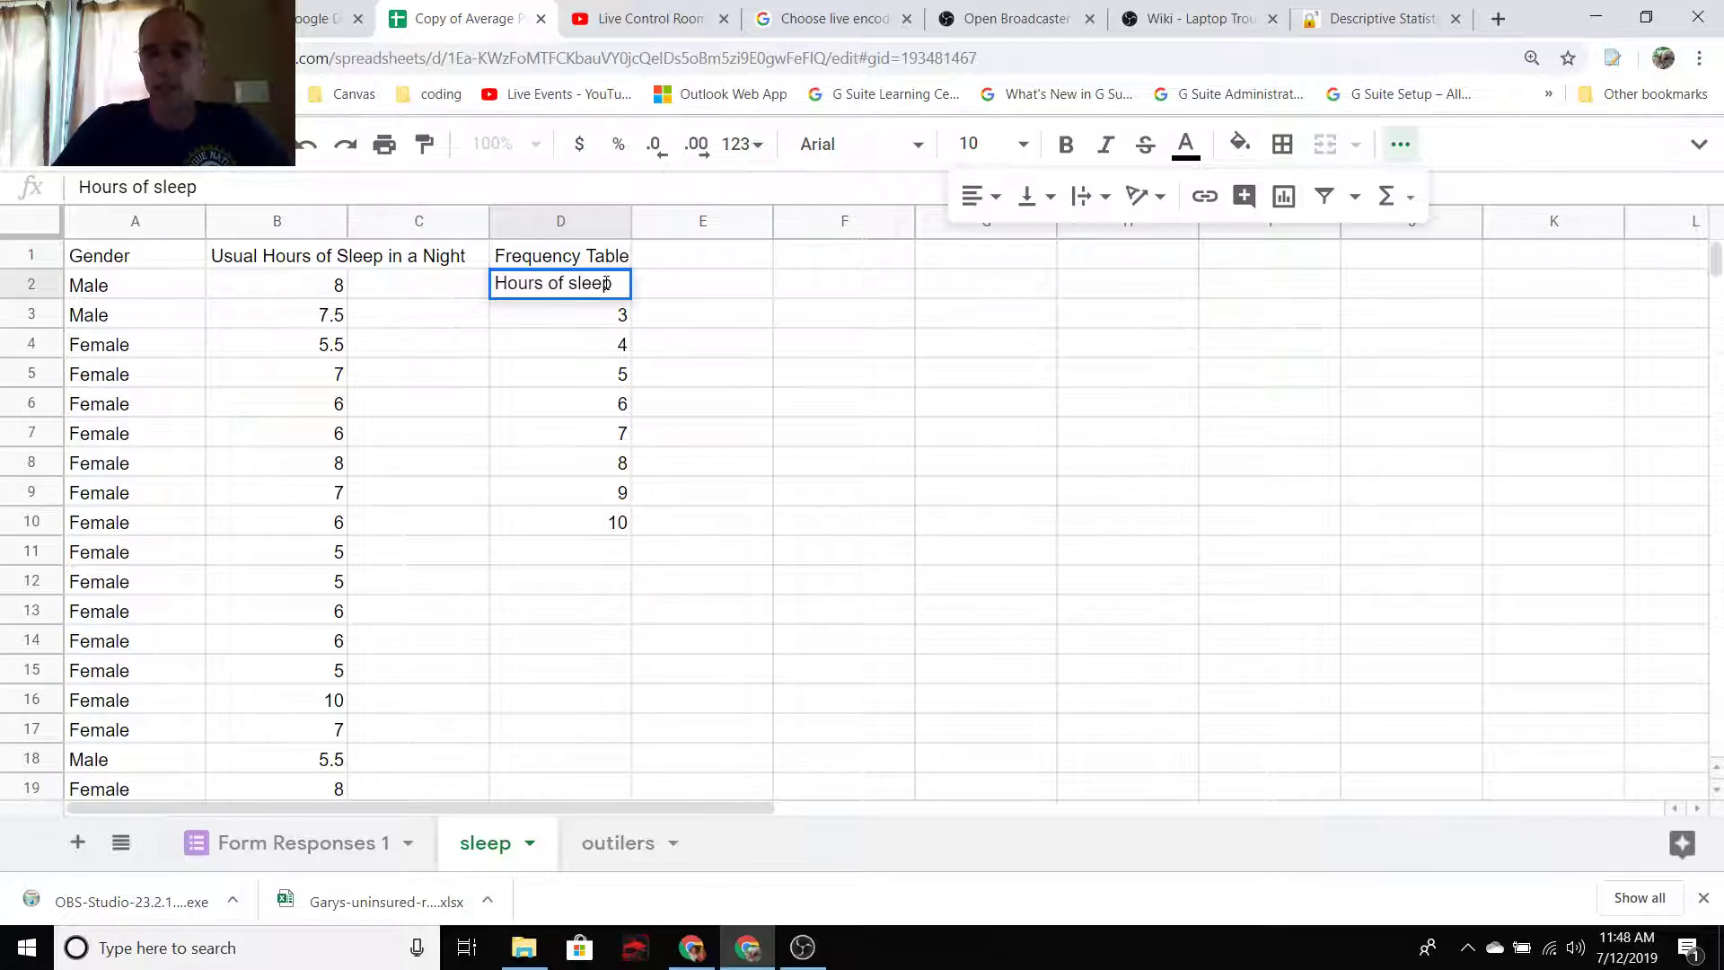
pyautogui.press('Tab')
pyautogui.write('Count')
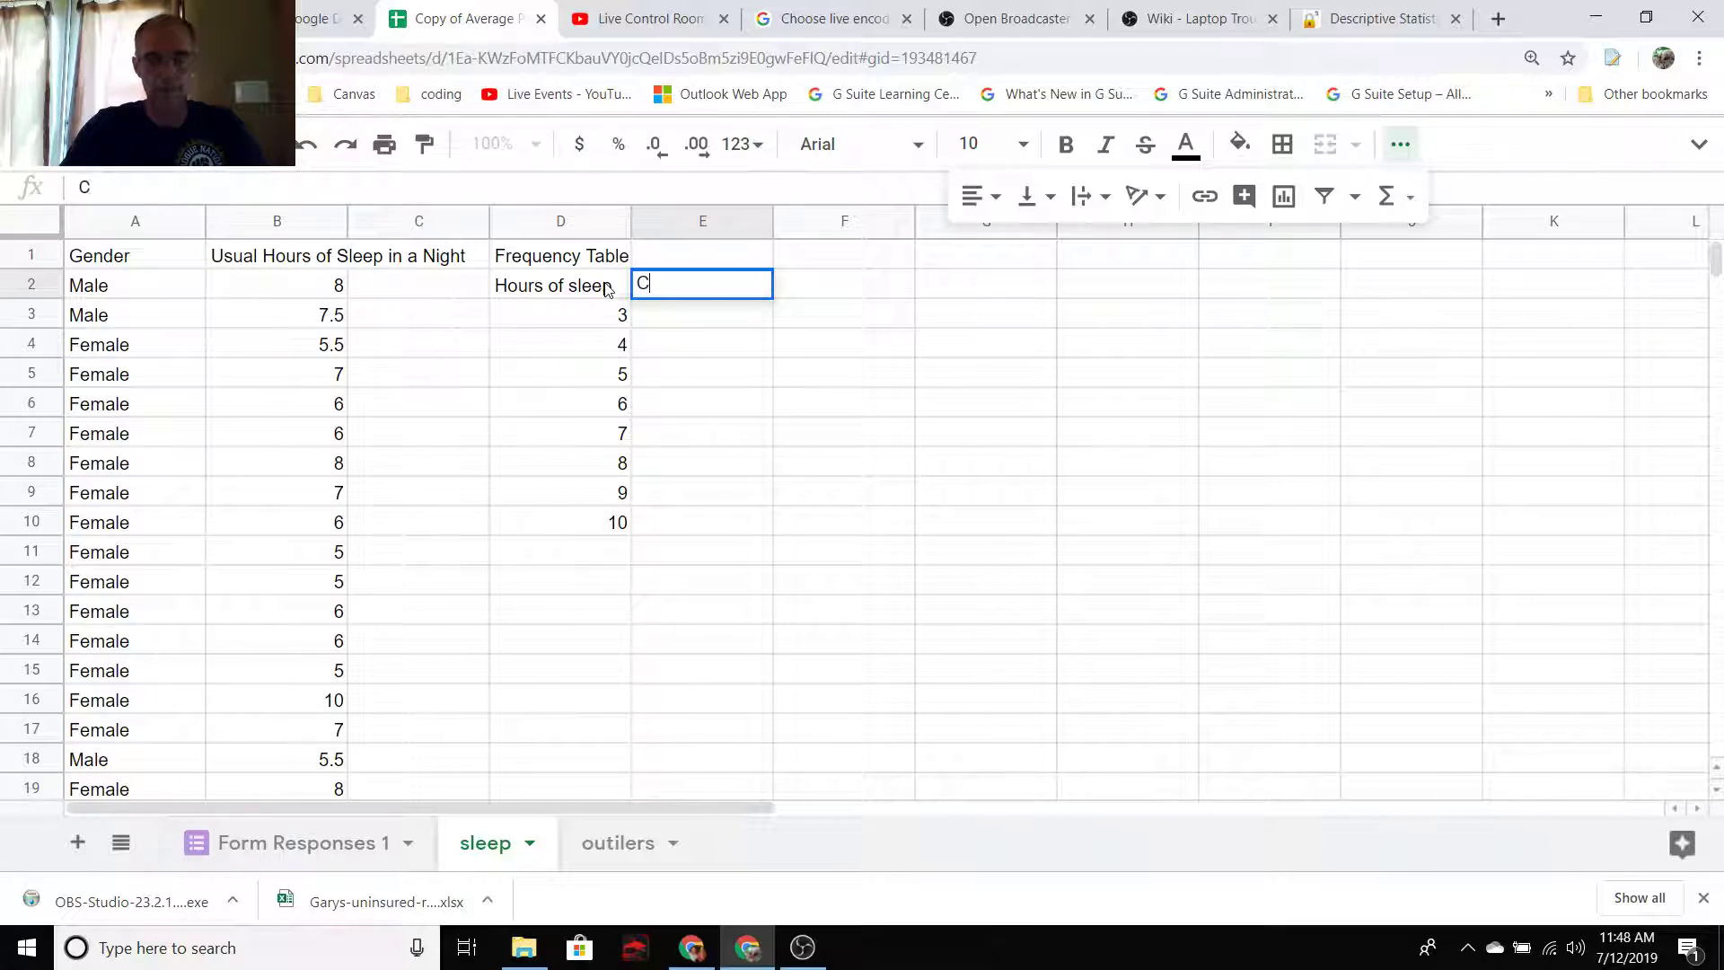
# - Fill E3:E11 with the frequency counts using =FREQUENCY(B2:B89,D3:D10)
pyautogui.click(691, 321)
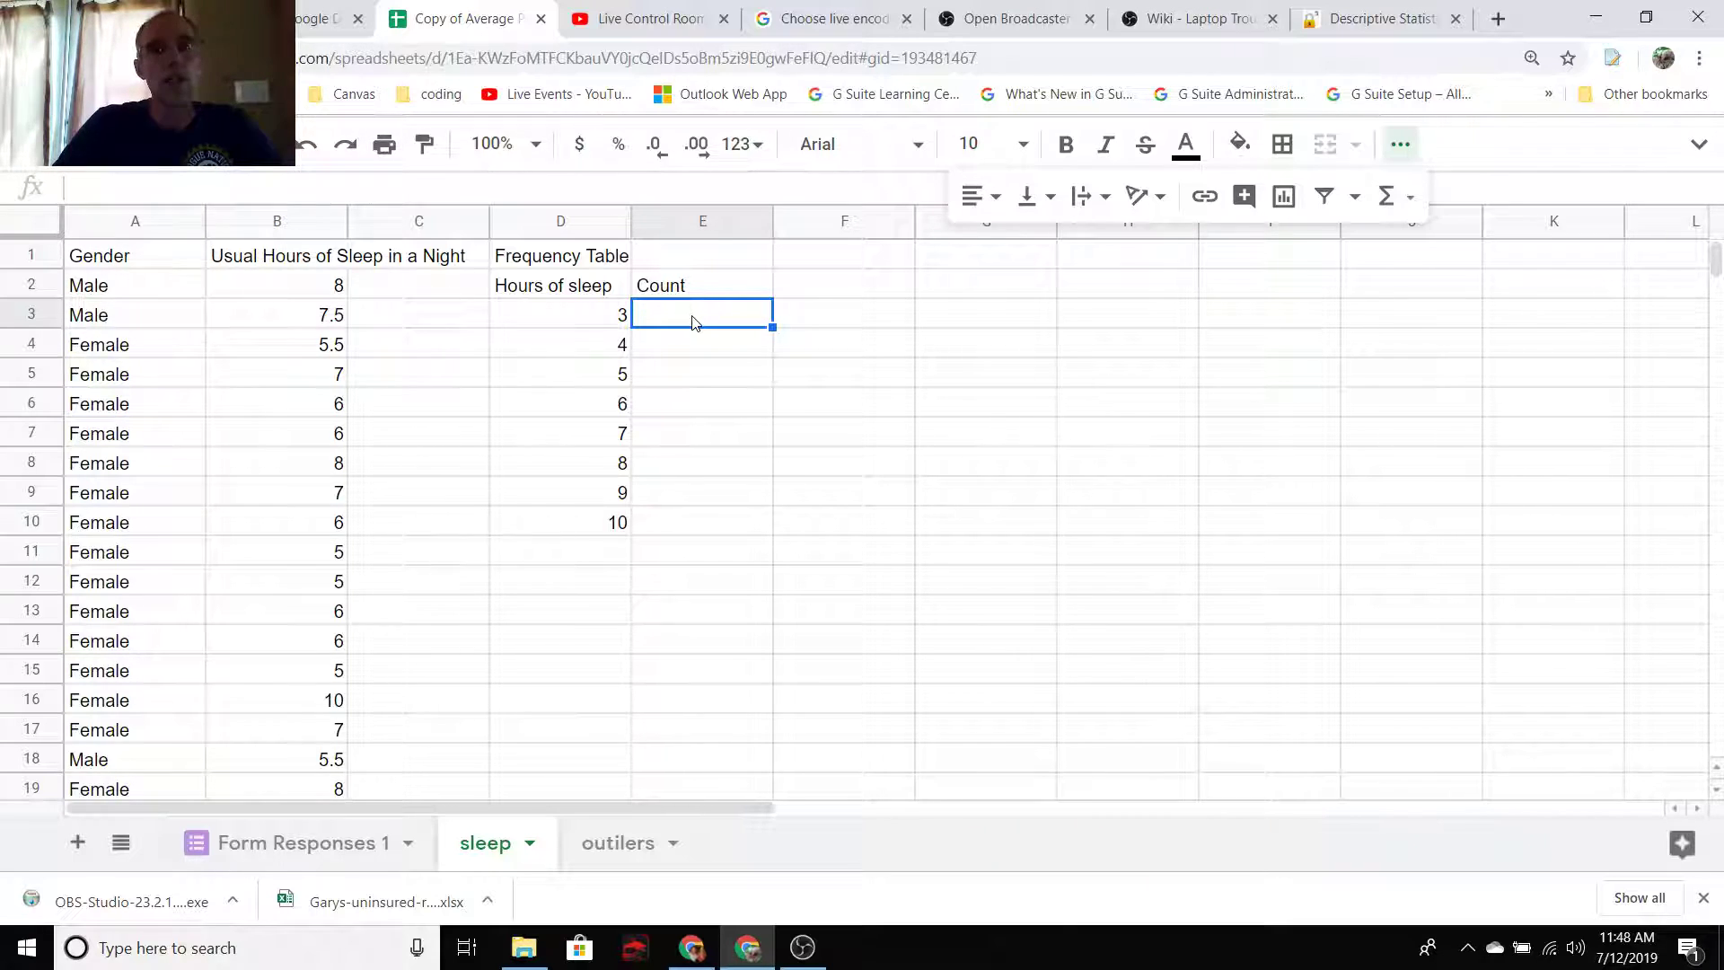
pyautogui.hotkey('shift', 'Down')
pyautogui.hotkey('shift', 'Down')
pyautogui.hotkey('shift', 'Down')
pyautogui.hotkey('shift', 'Down')
pyautogui.hotkey('shift', 'Down')
pyautogui.hotkey('shift', 'Down')
pyautogui.hotkey('shift', 'Down')
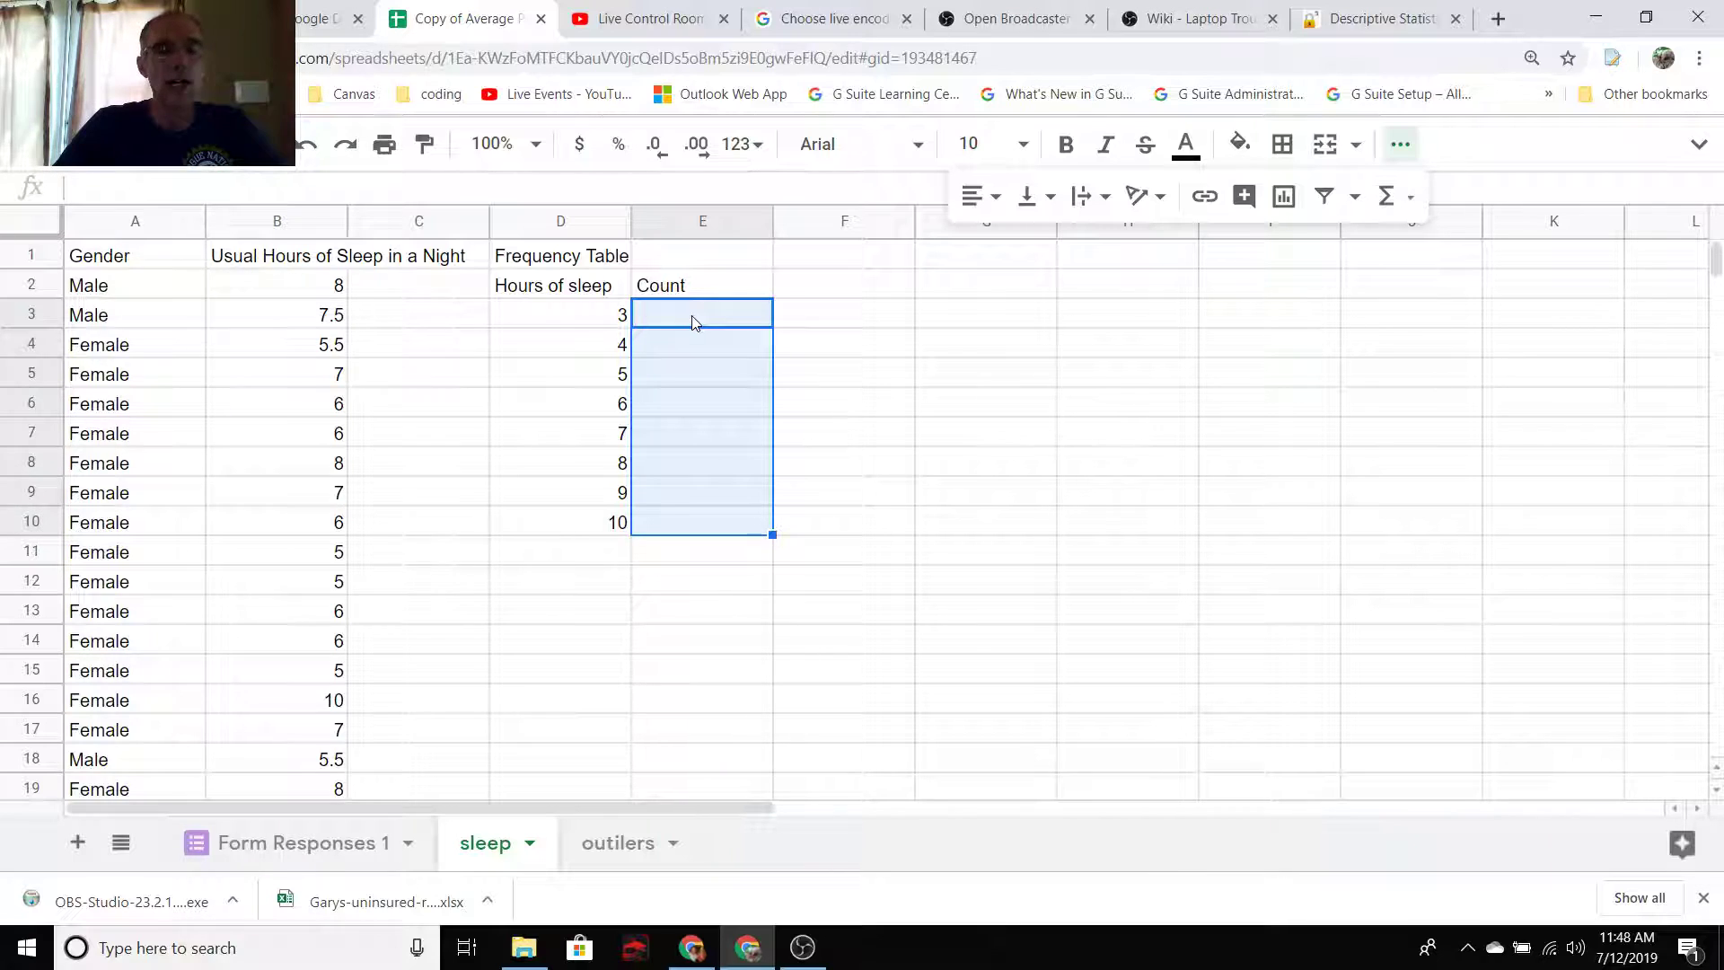
pyautogui.hotkey('shift', 'Down')
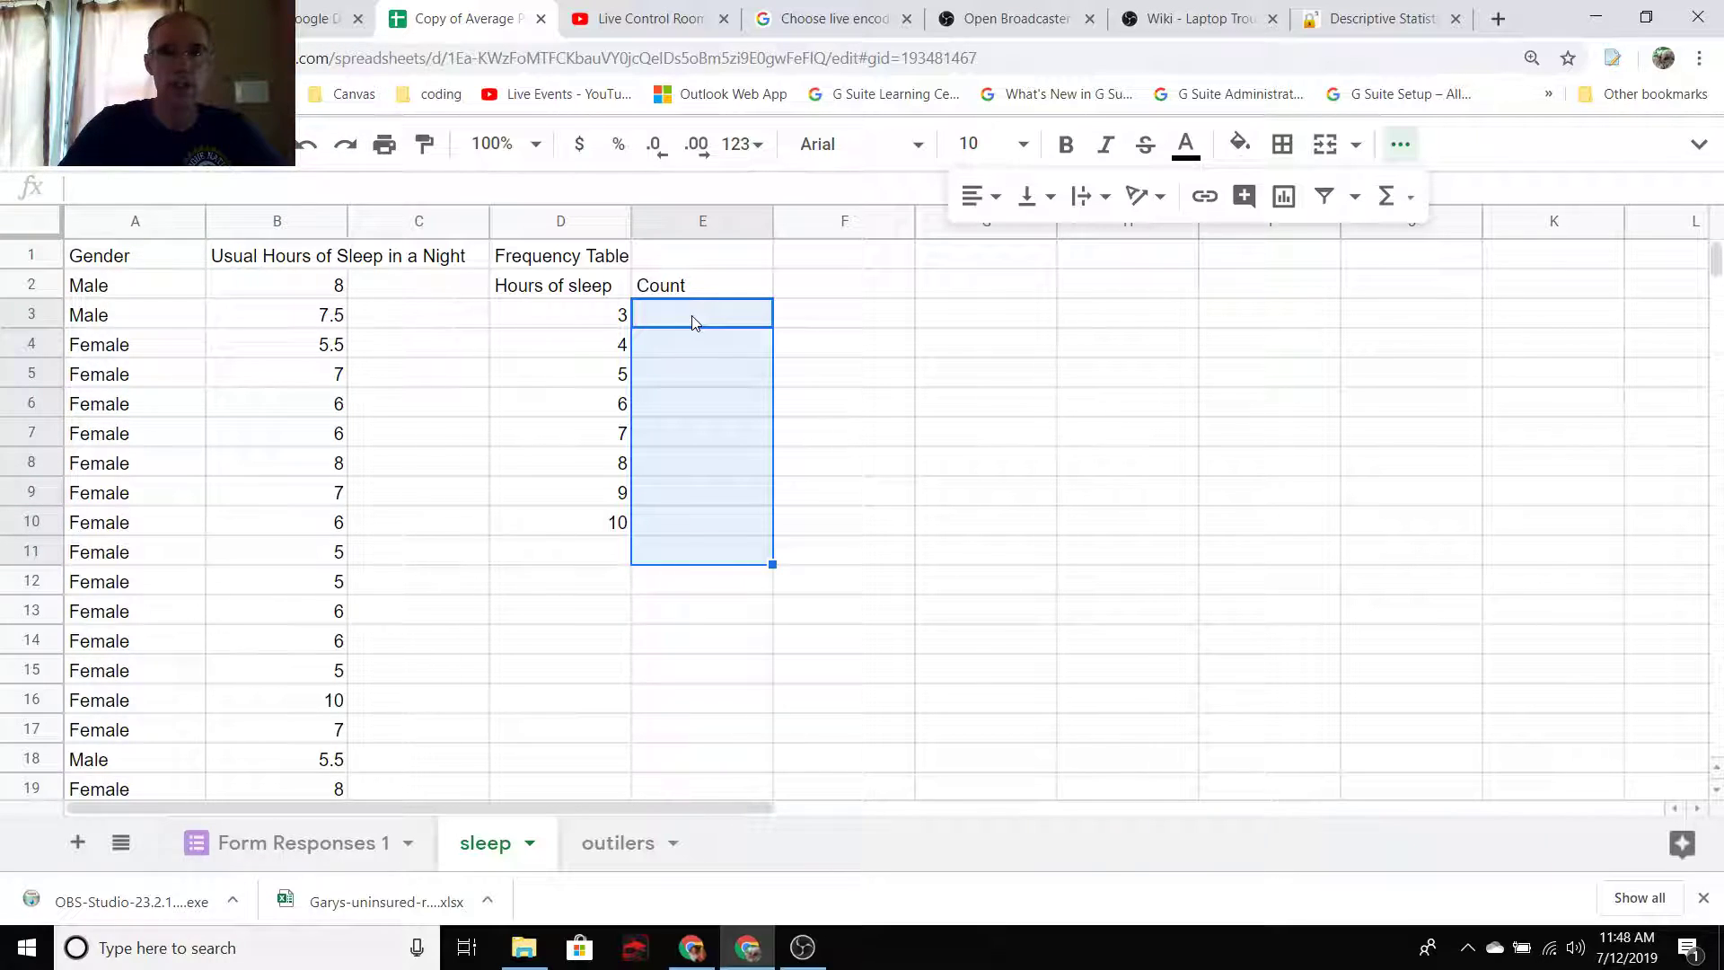
pyautogui.write('=freq')
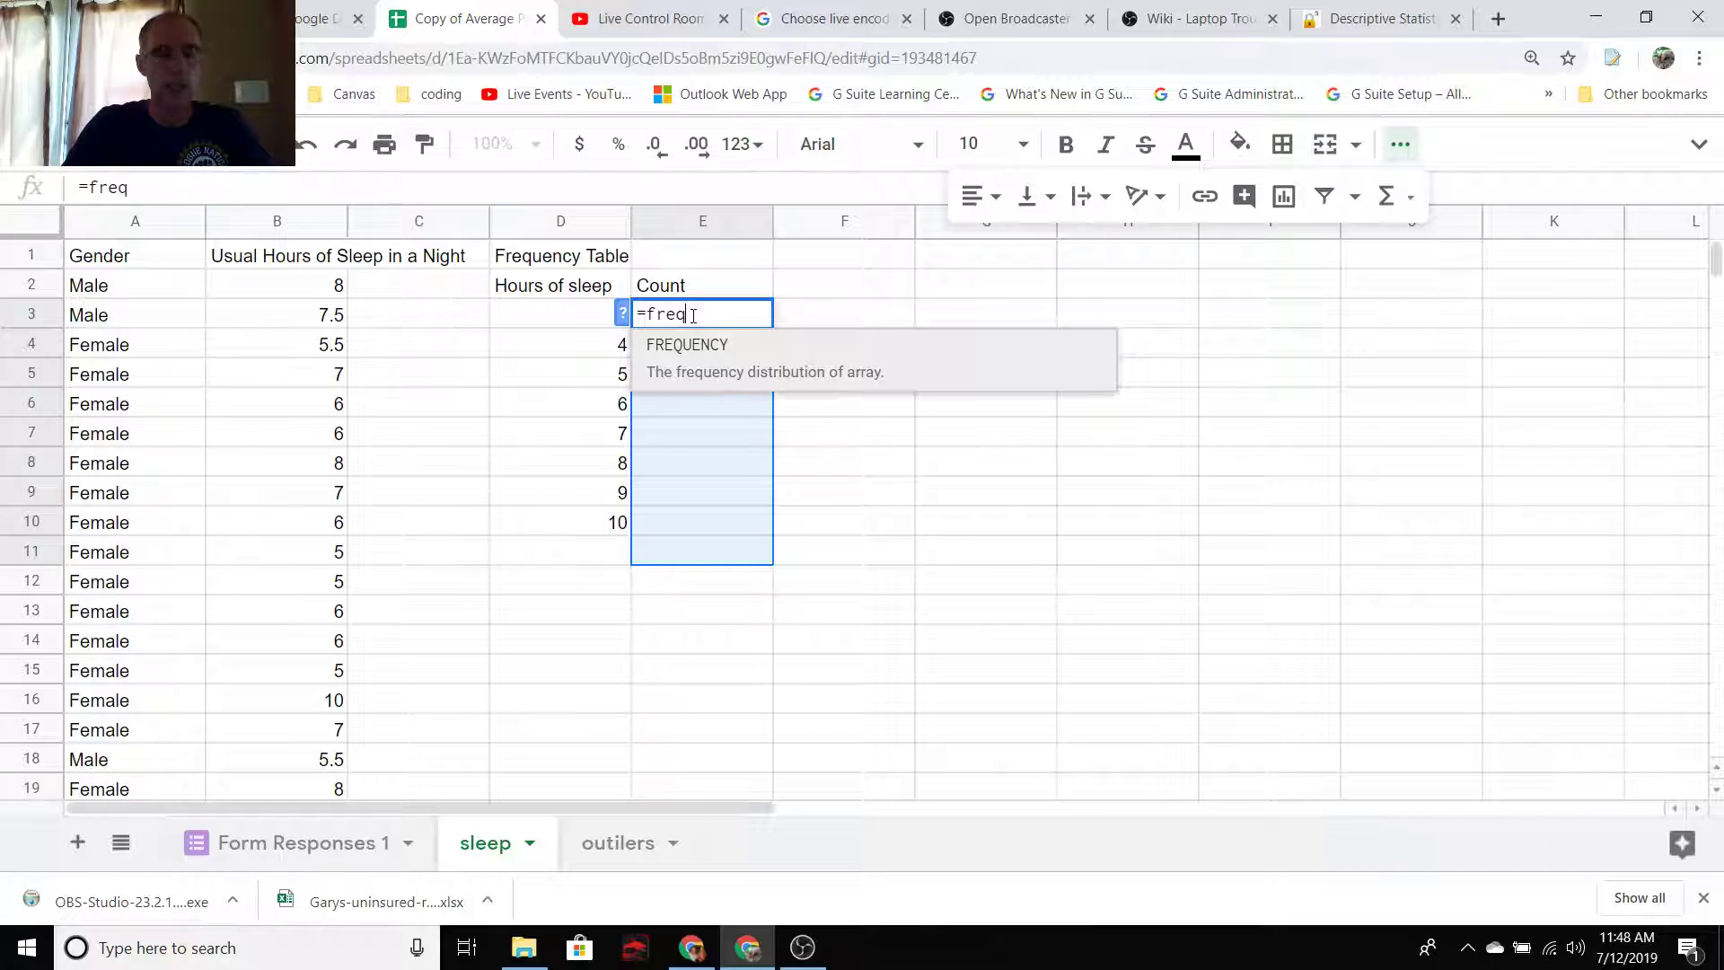
pyautogui.press('Tab')
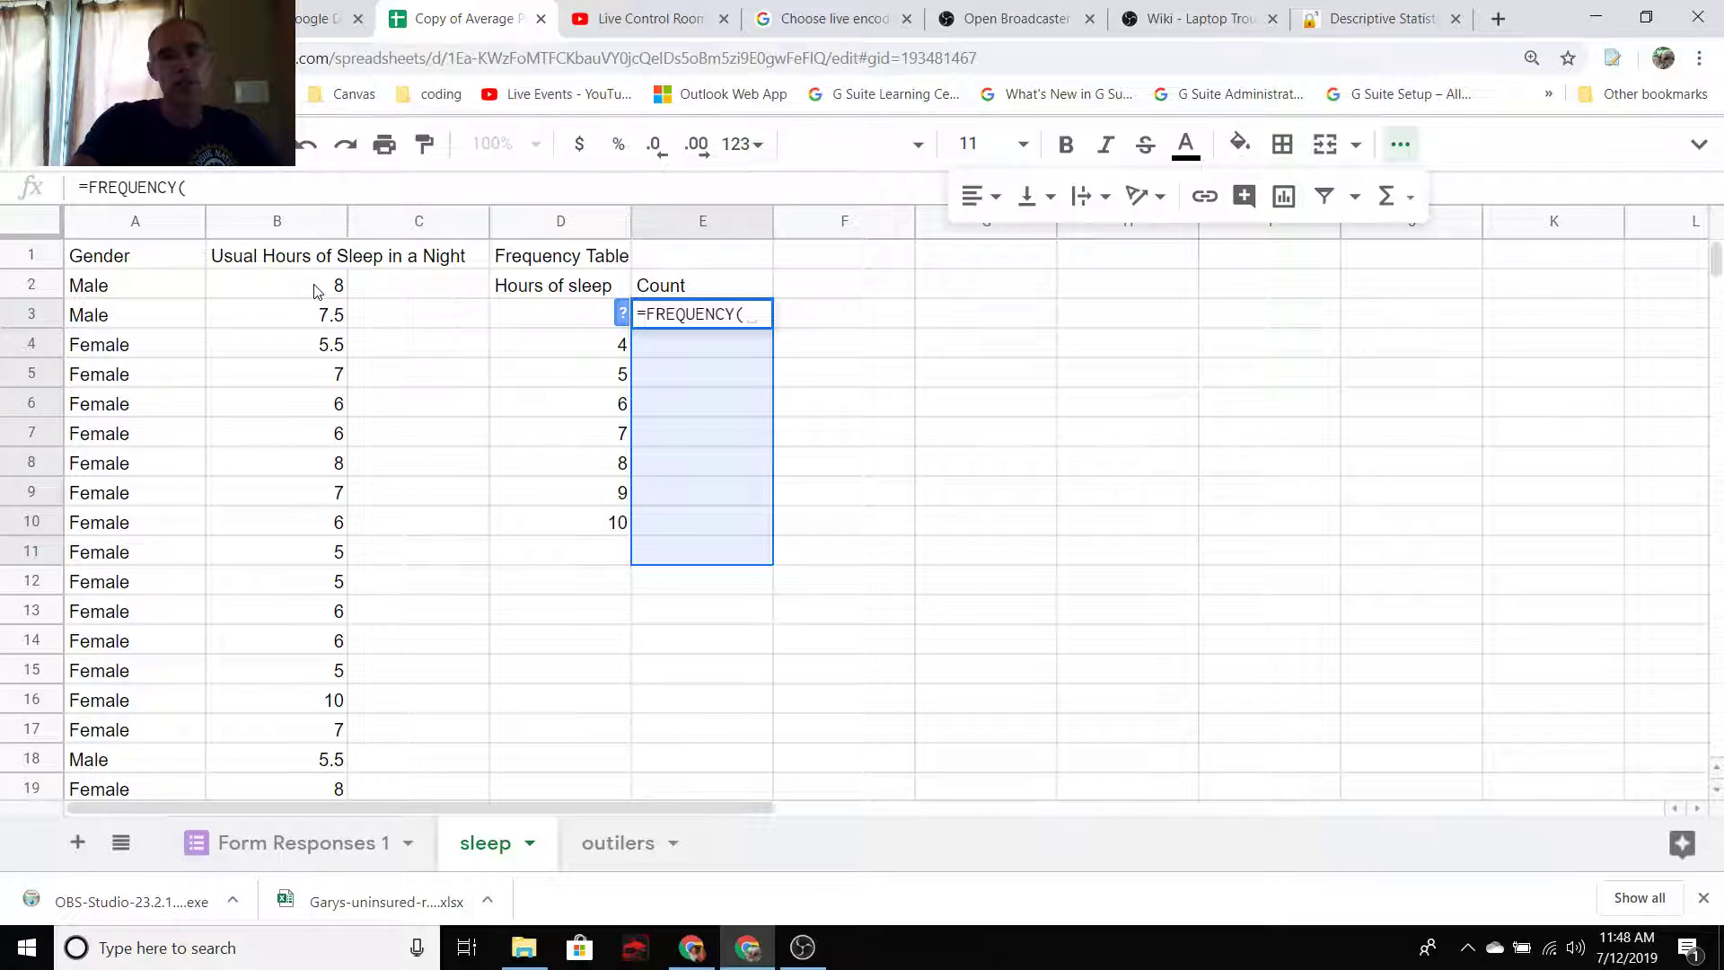
pyautogui.moveTo(316, 290); pyautogui.dragTo(329, 588)
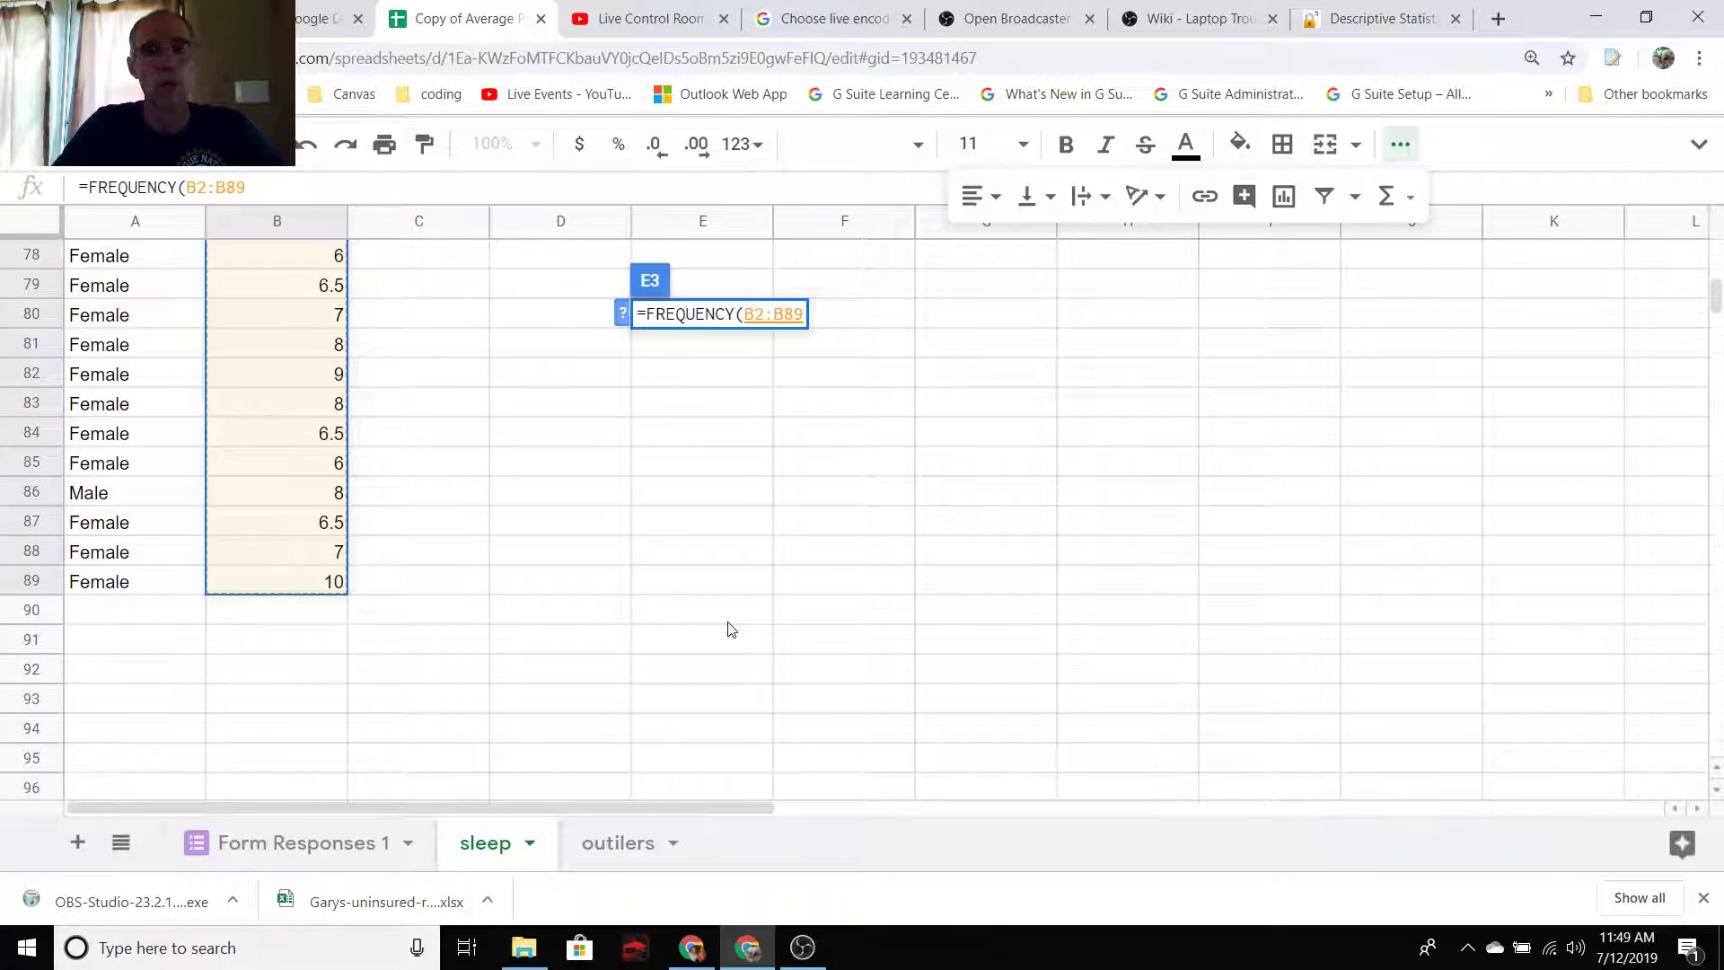
pyautogui.scroll(20, 731, 629)
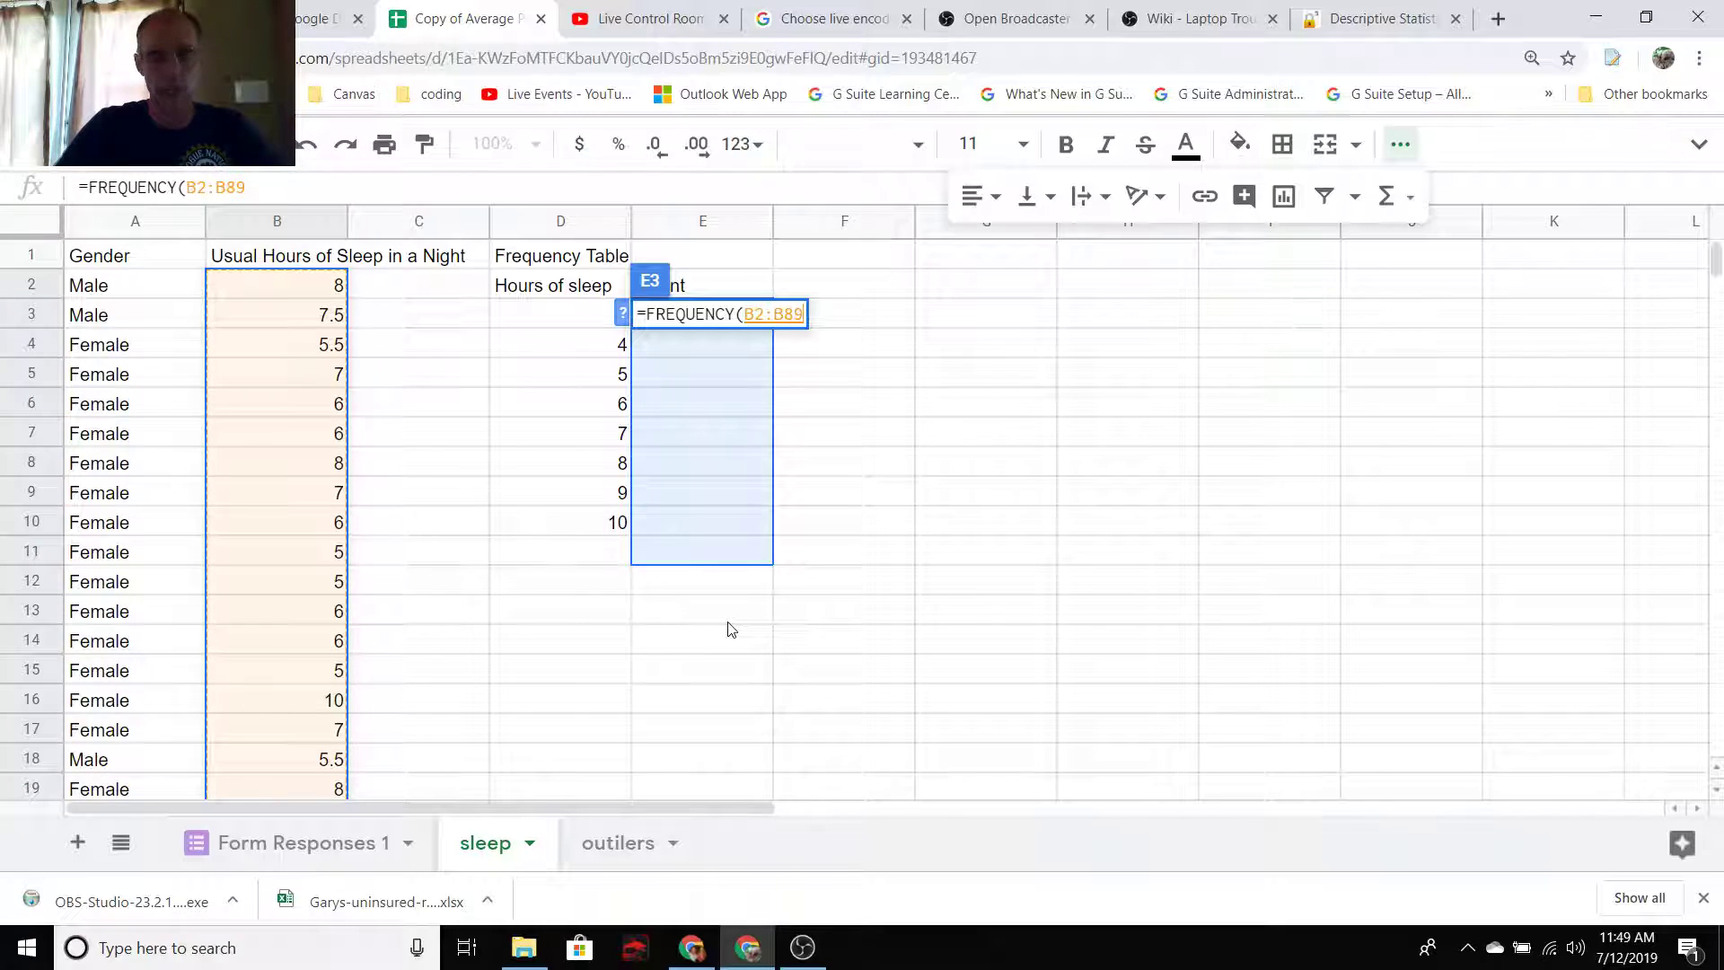
pyautogui.write(',')
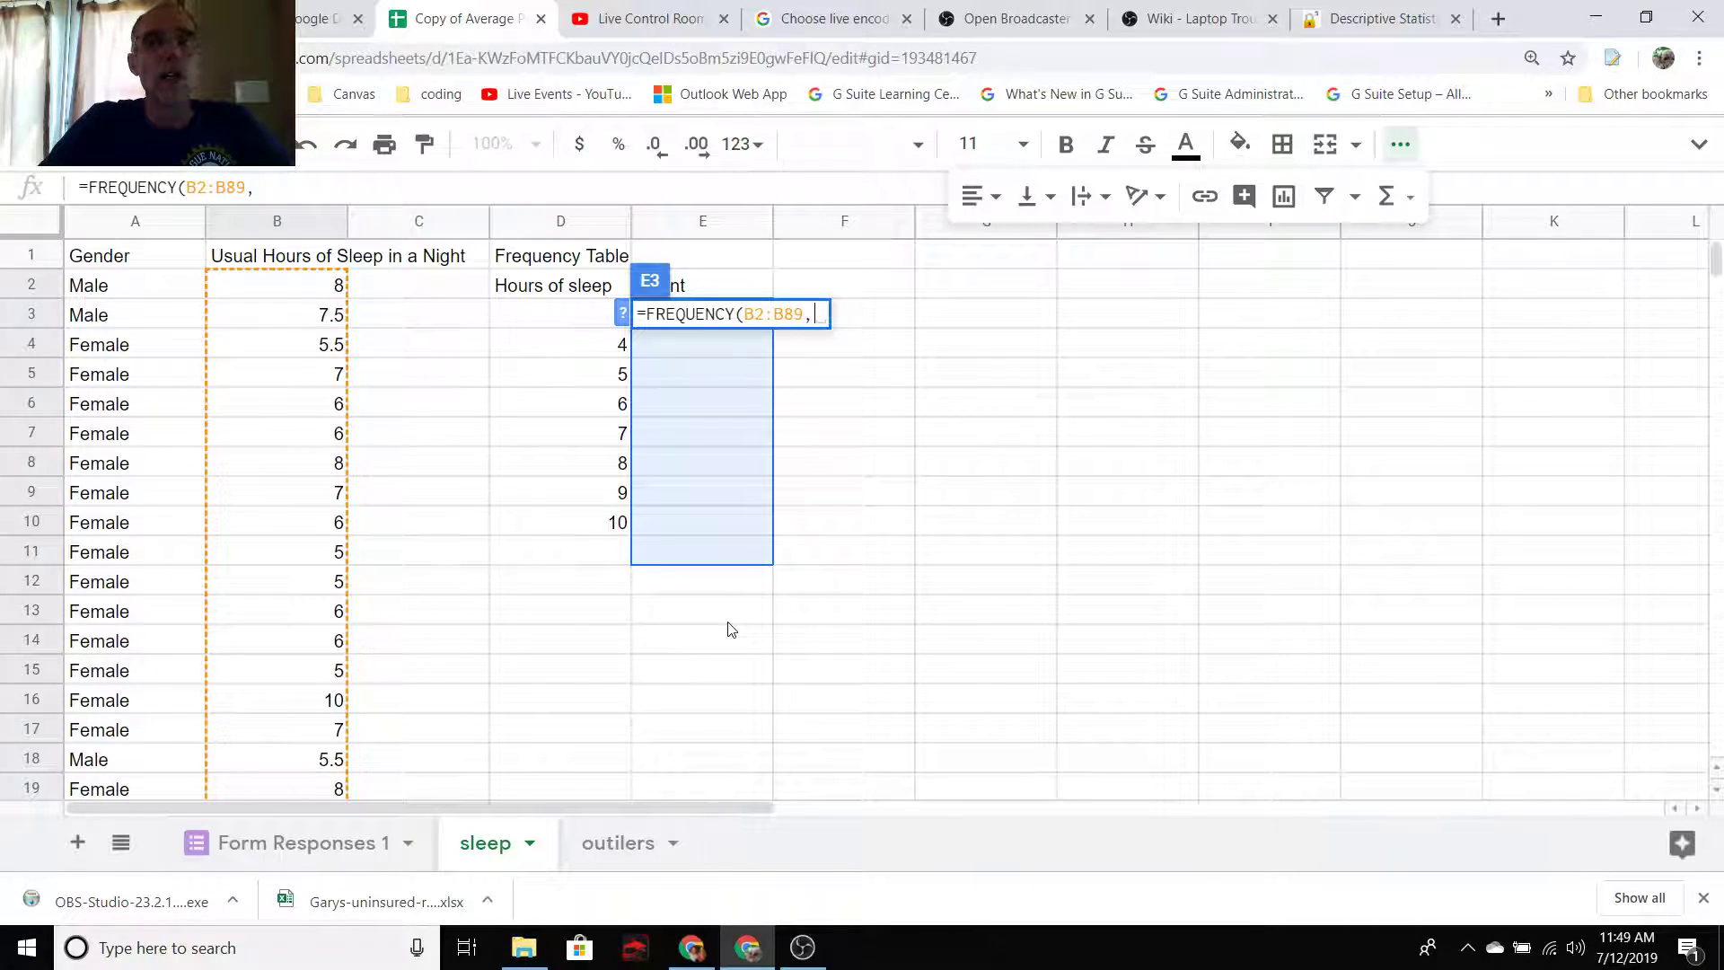
pyautogui.moveTo(541, 310); pyautogui.dragTo(542, 527)
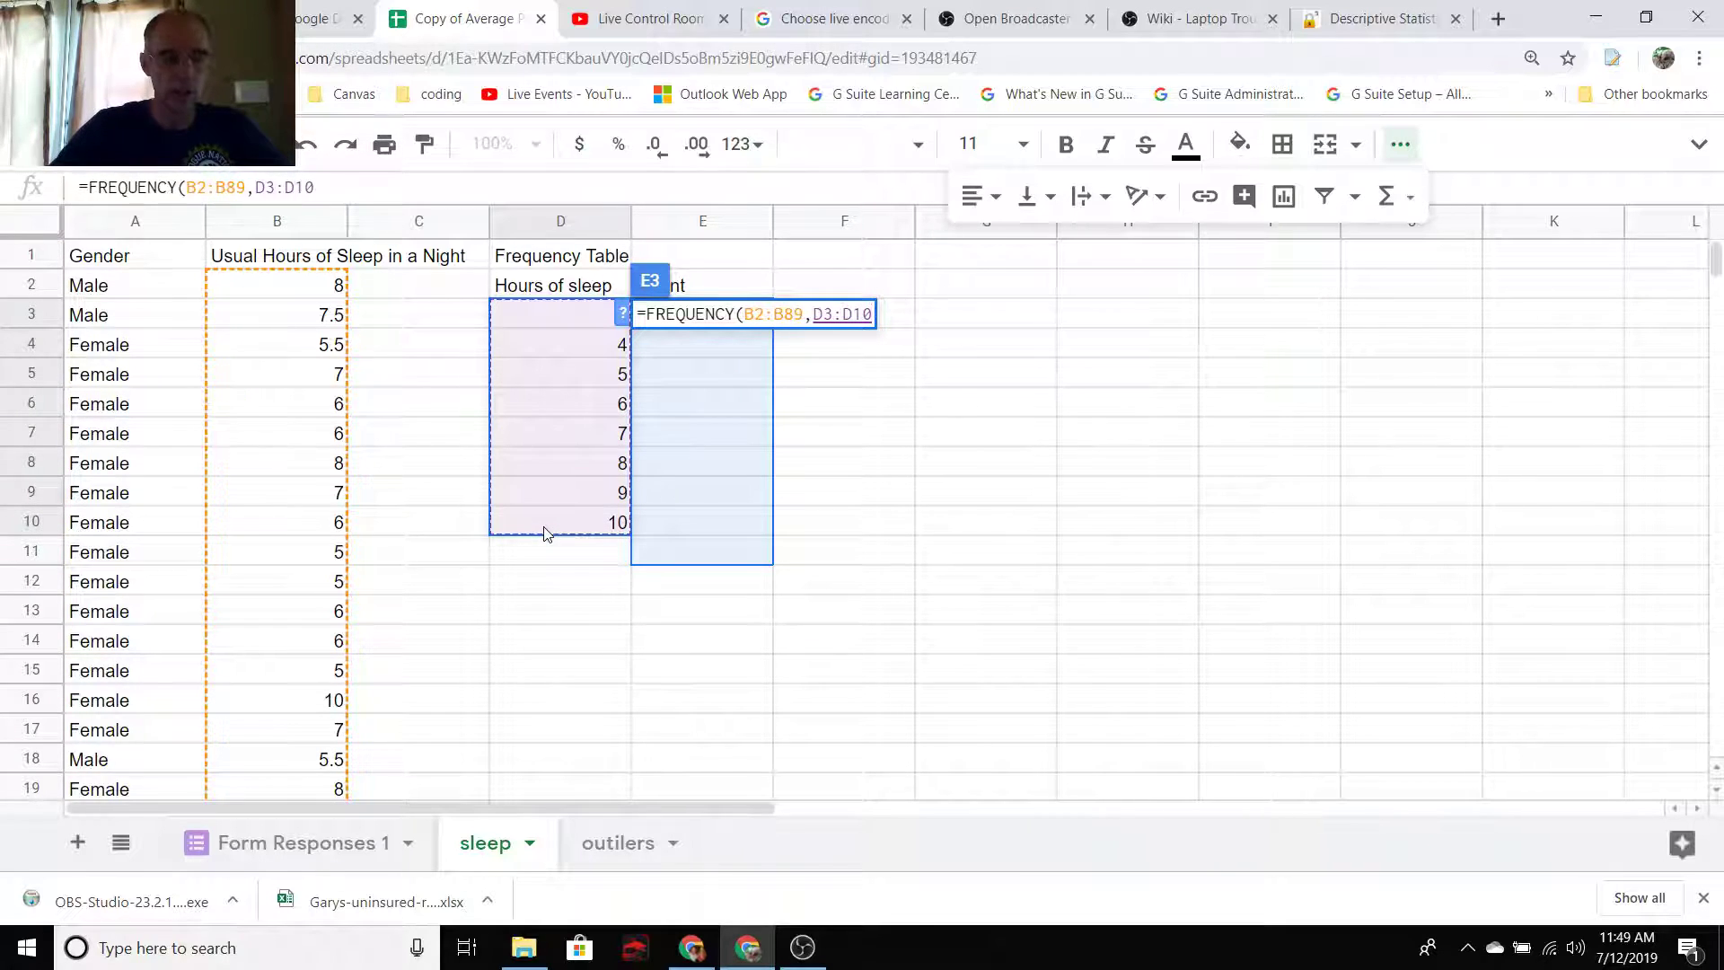
pyautogui.write(')')
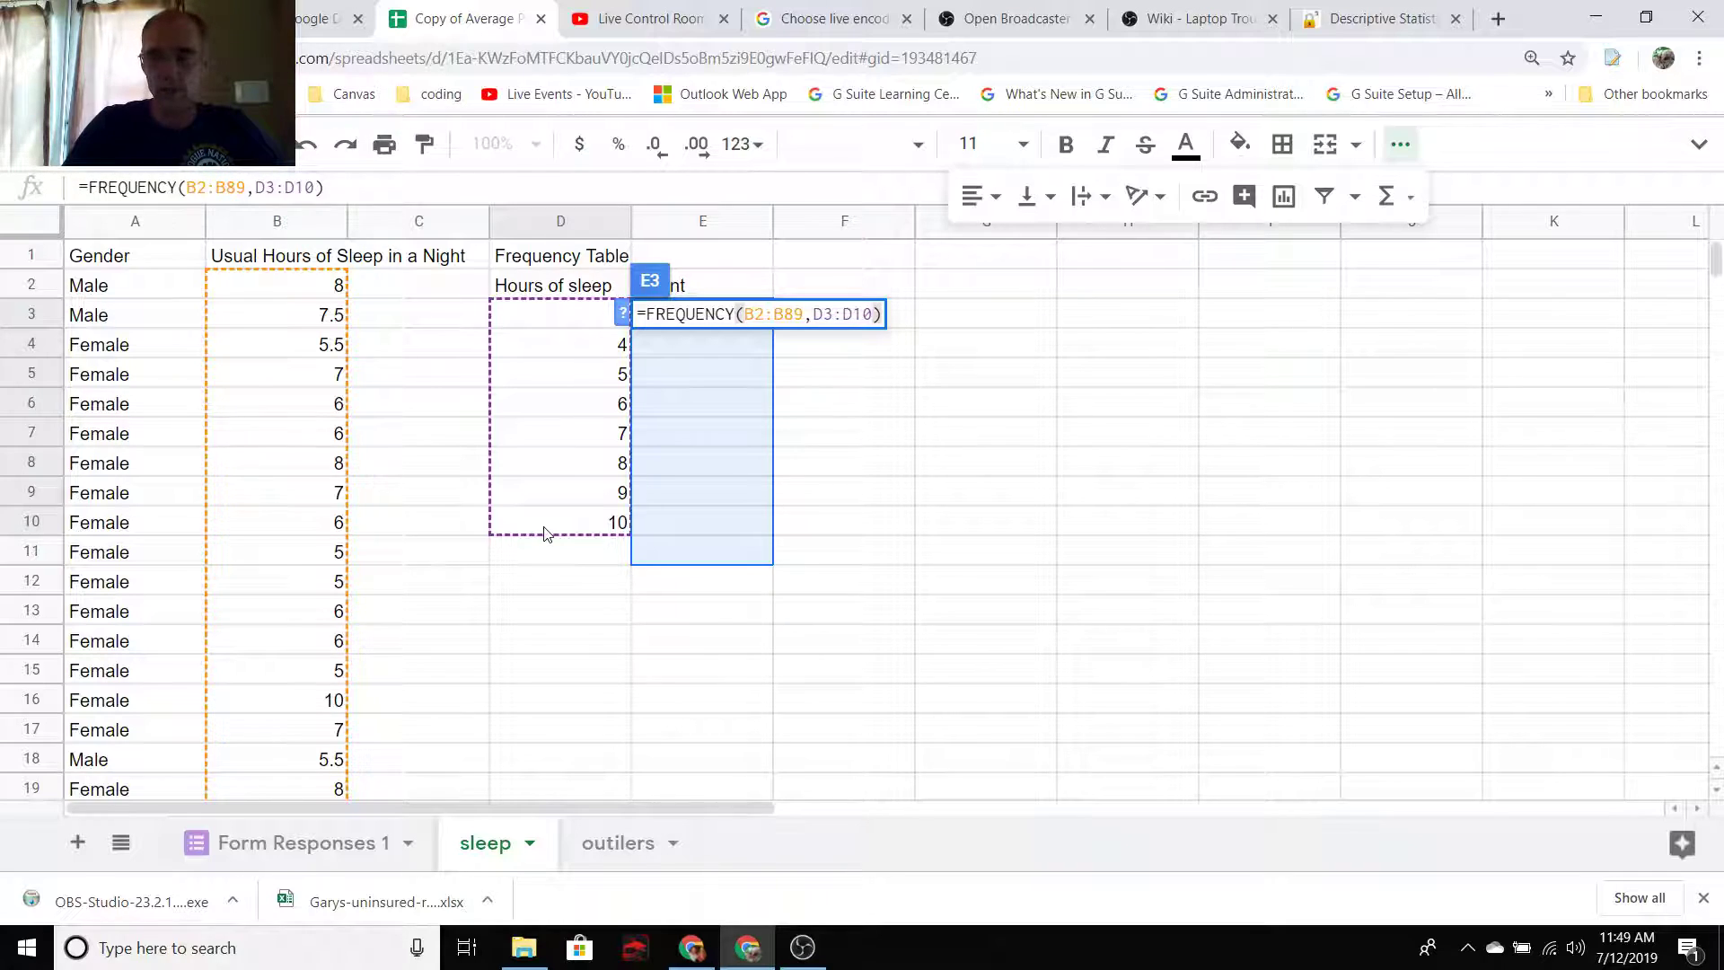
pyautogui.press('Return')
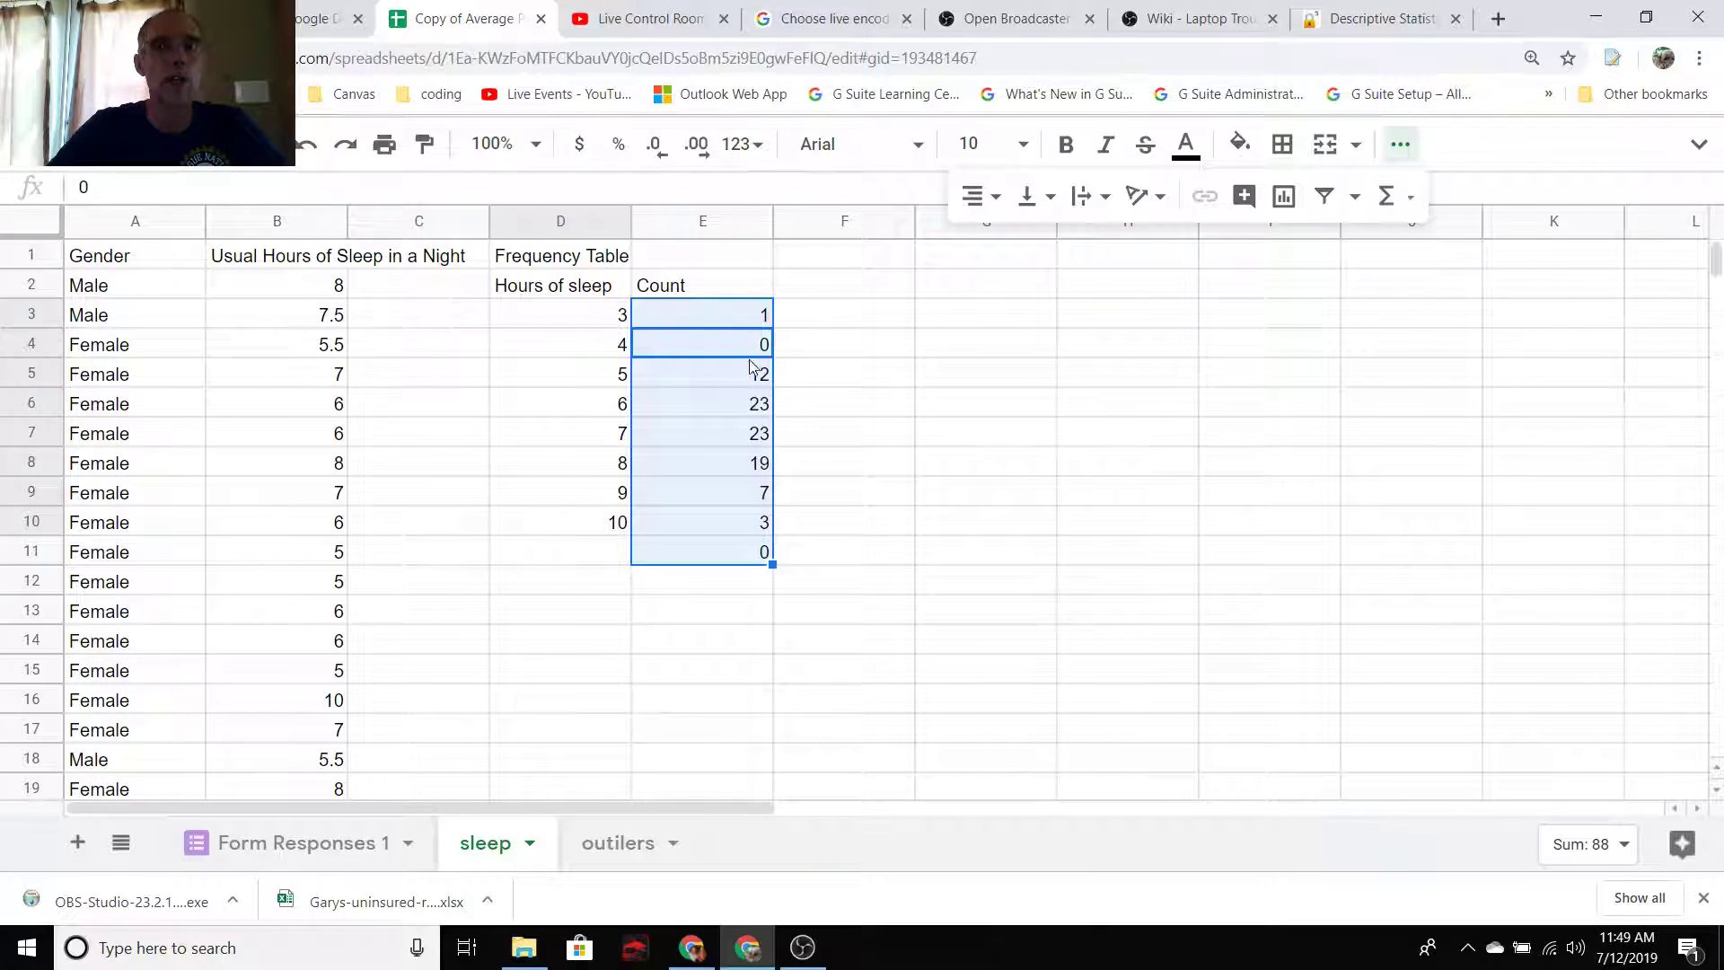
# - Insert a column chart of Count against Hours of sleep from the frequency table cells D2:E10
pyautogui.click(688, 322)
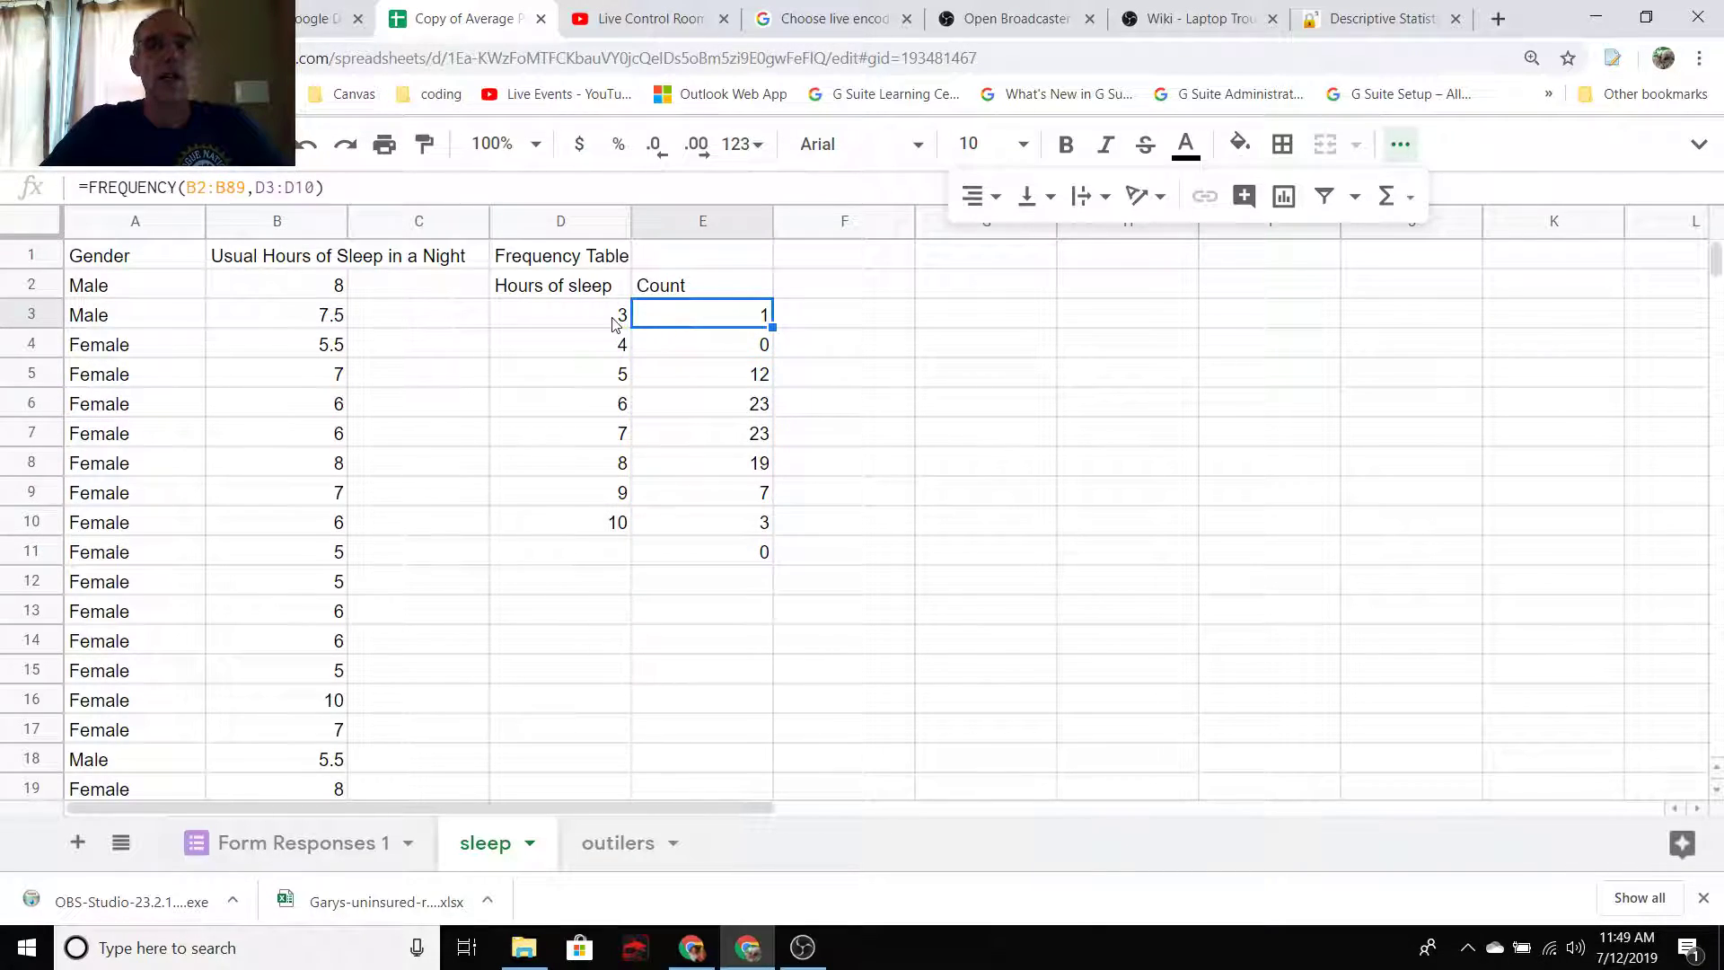
pyautogui.moveTo(552, 292); pyautogui.dragTo(734, 535)
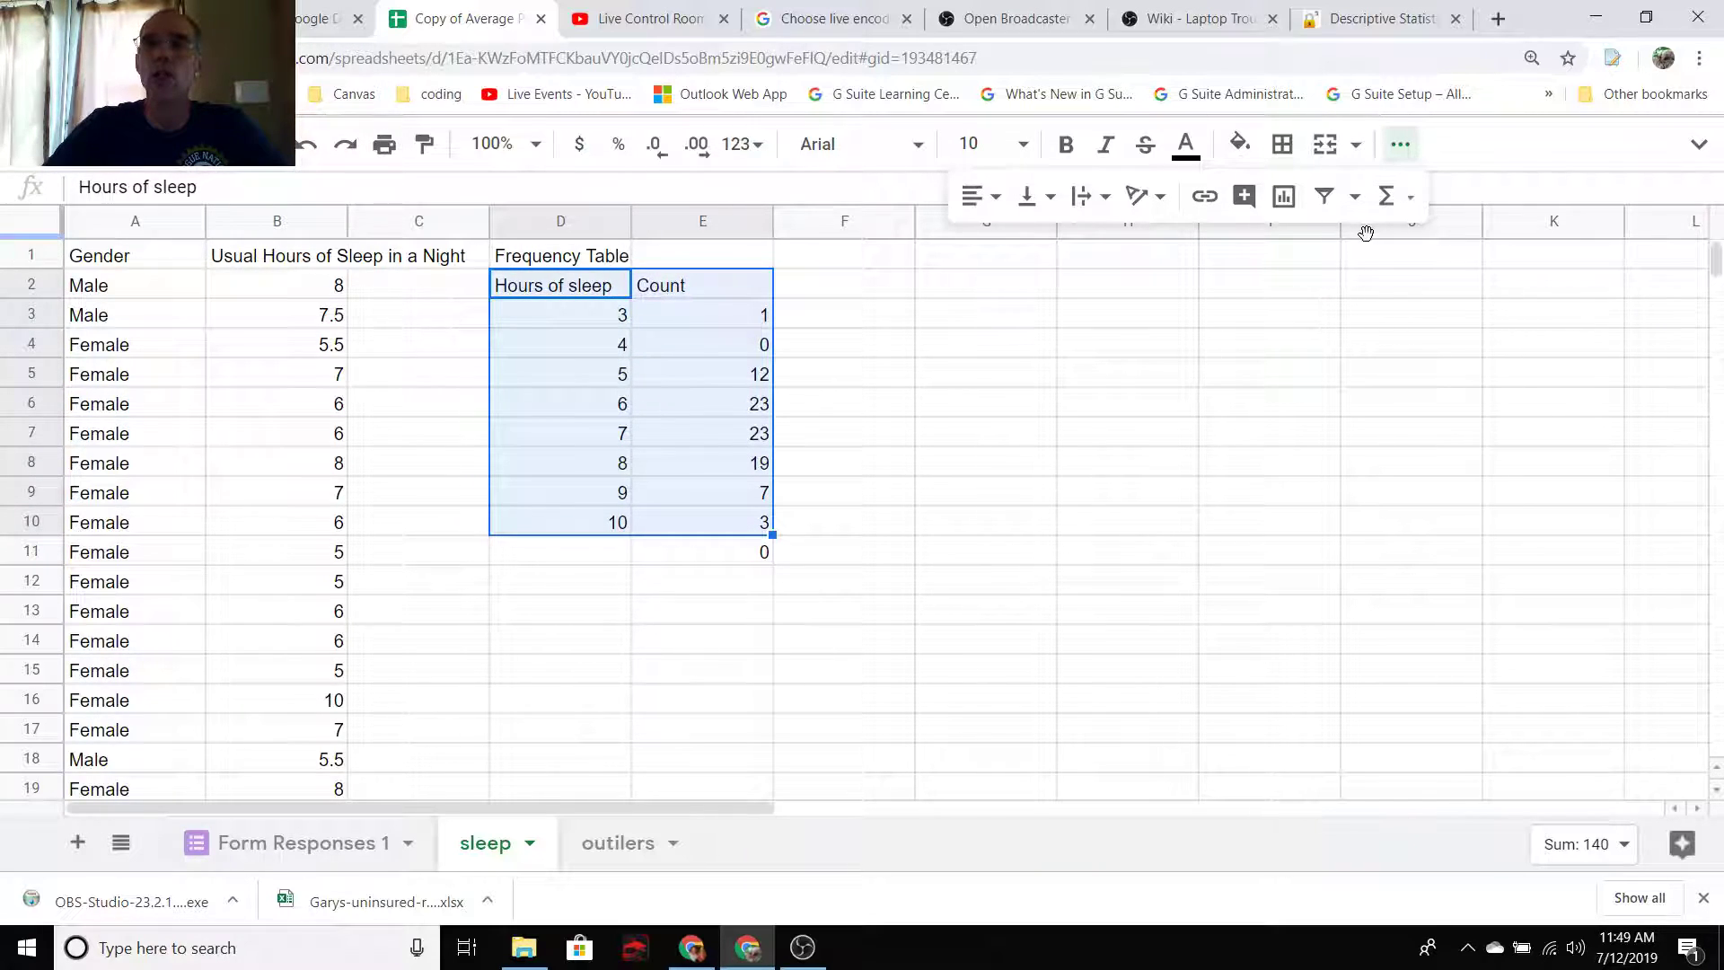
pyautogui.click(1403, 151)
pyautogui.click(1403, 150)
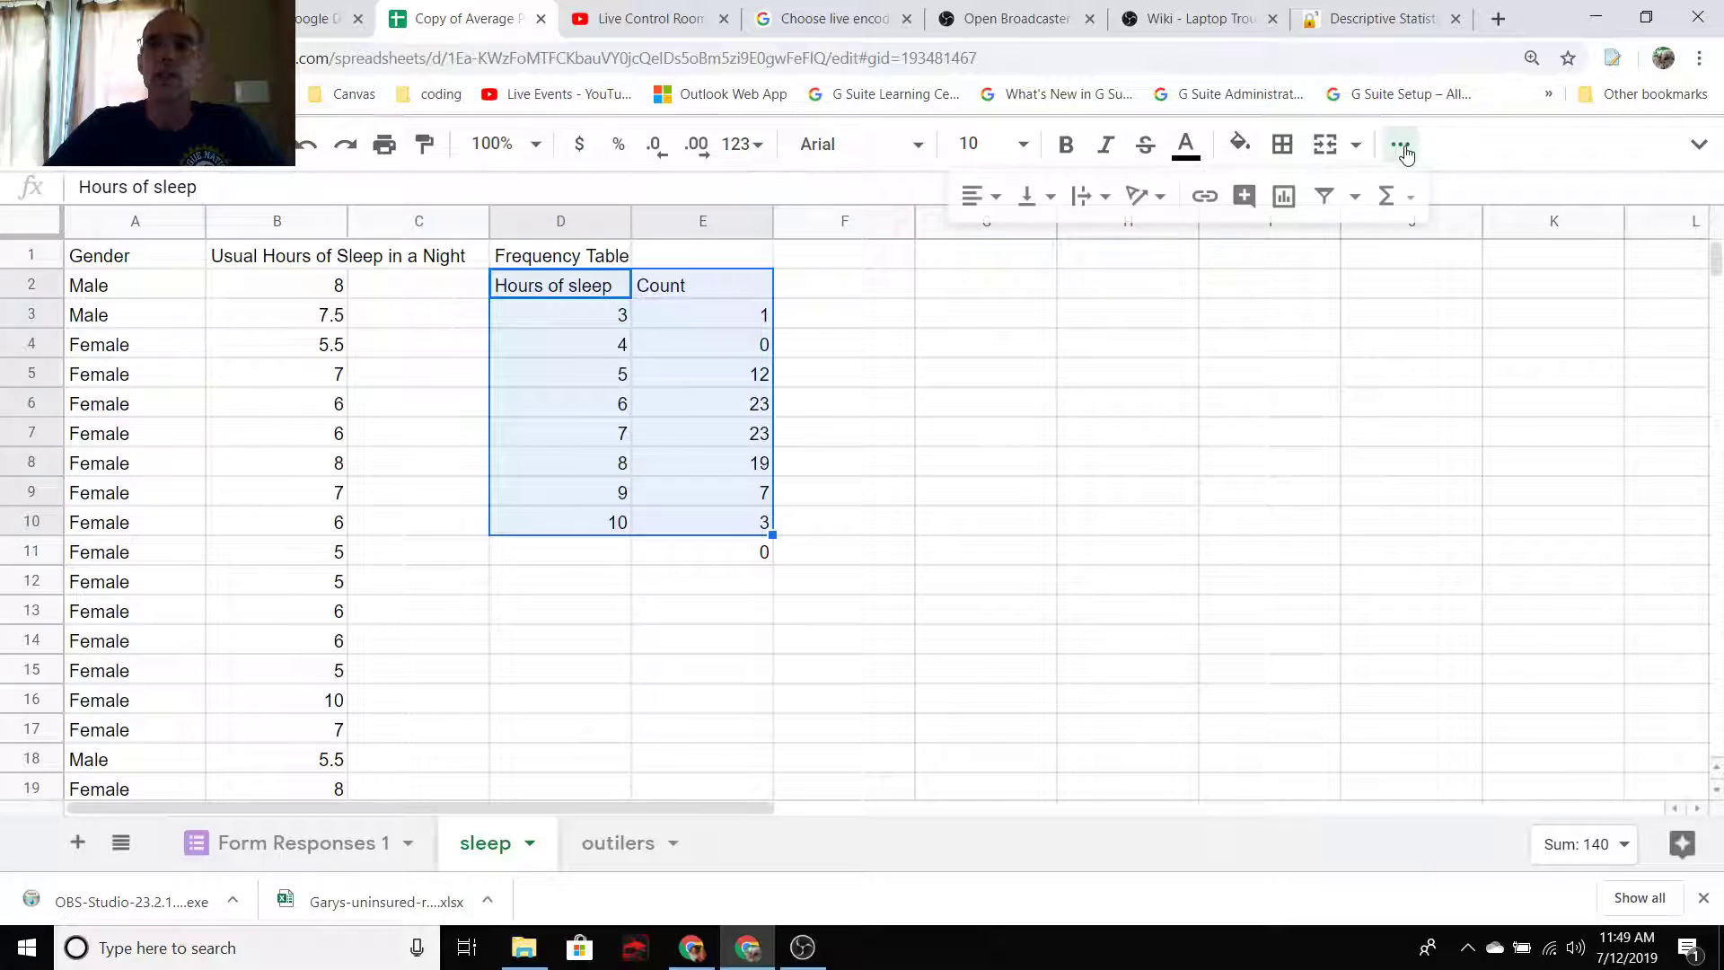
pyautogui.click(1282, 198)
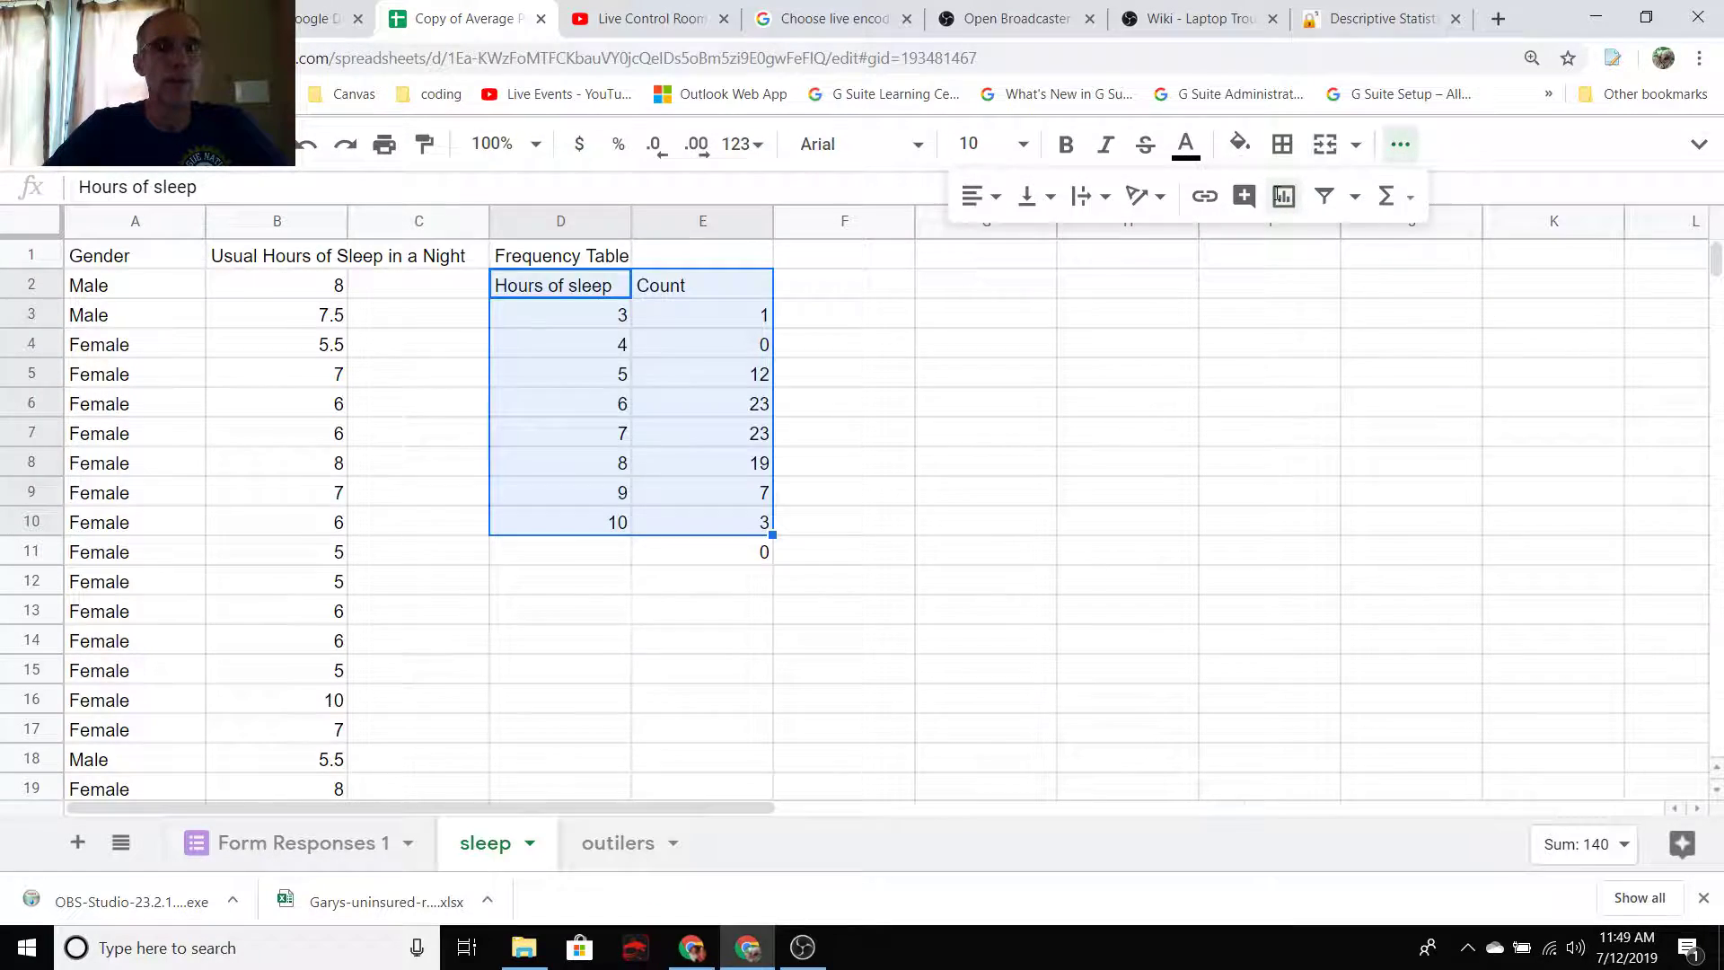
pyautogui.moveTo(712, 594)
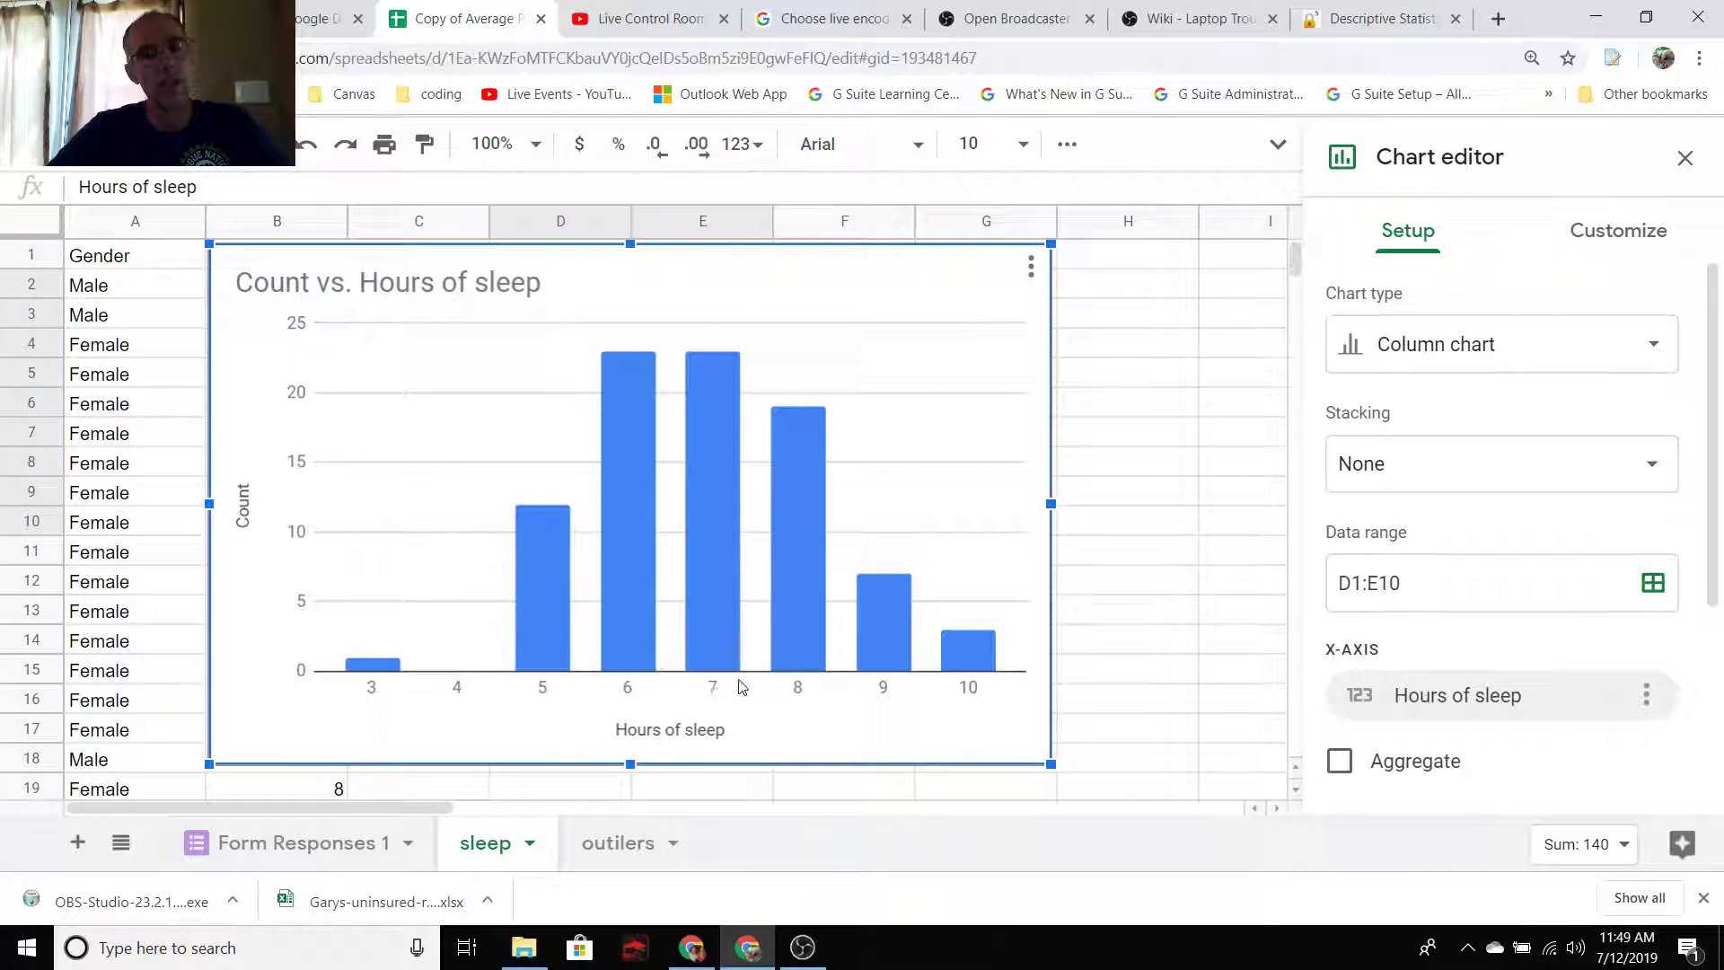
pyautogui.moveTo(816, 646)
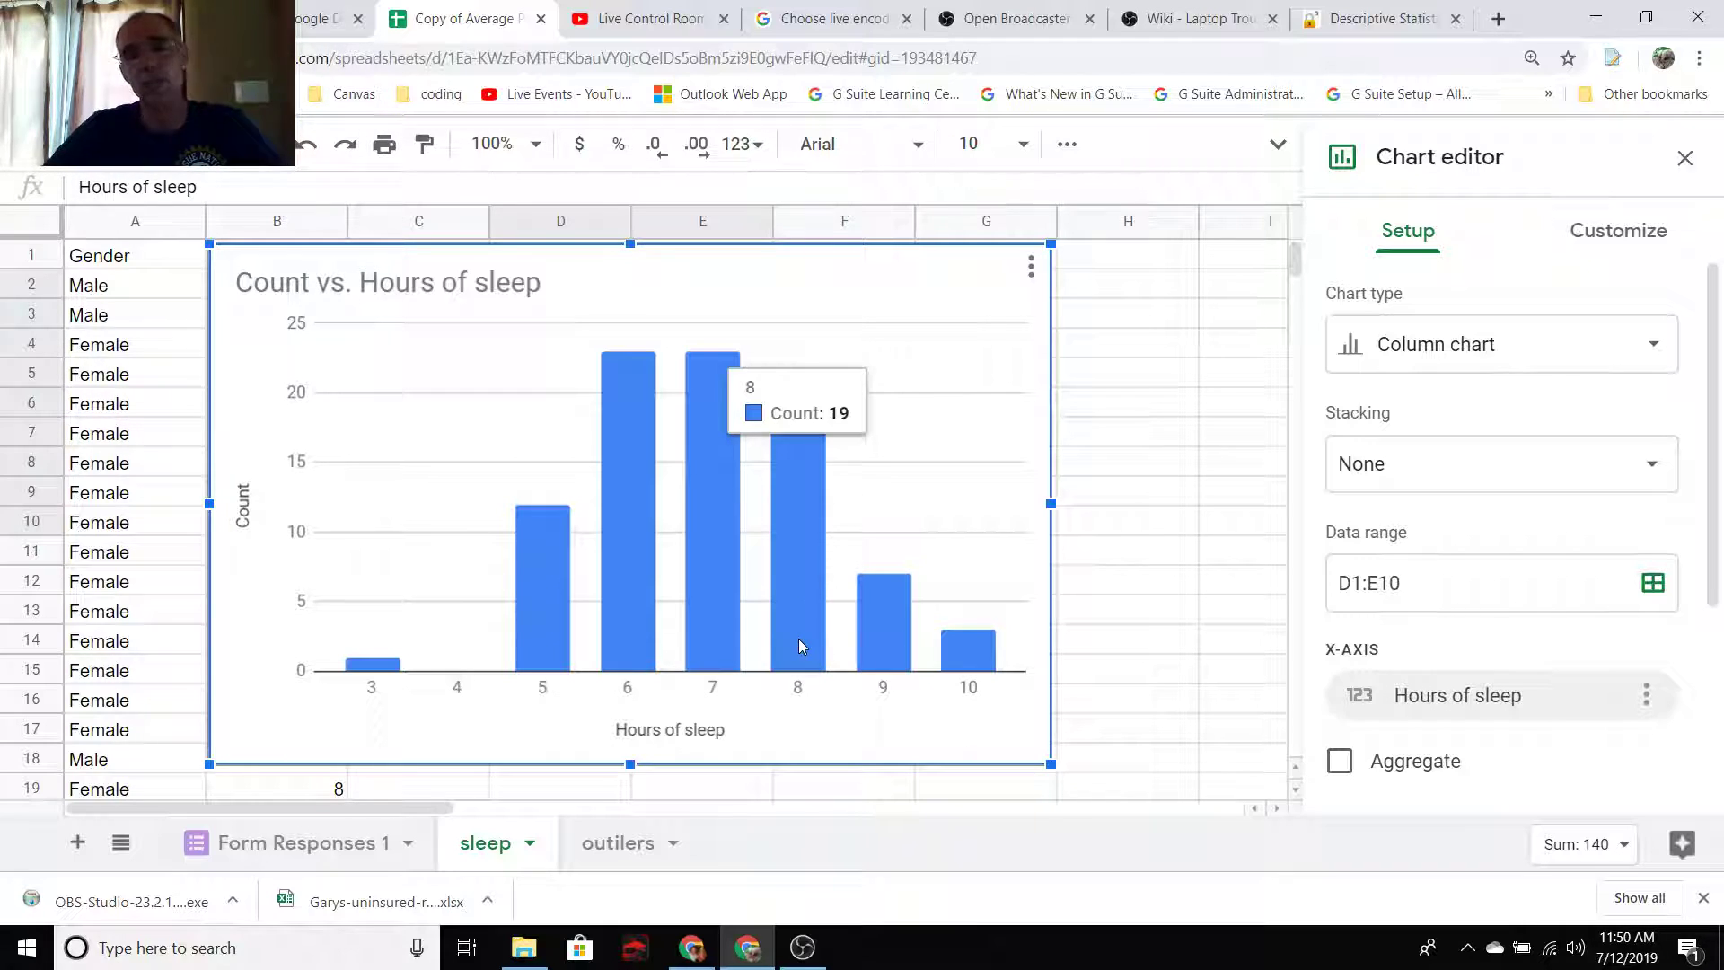
# - Close the chart editor and move the chart below the frequency table, starting at about row 14
pyautogui.moveTo(925, 529)
pyautogui.doubleClick(865, 279)
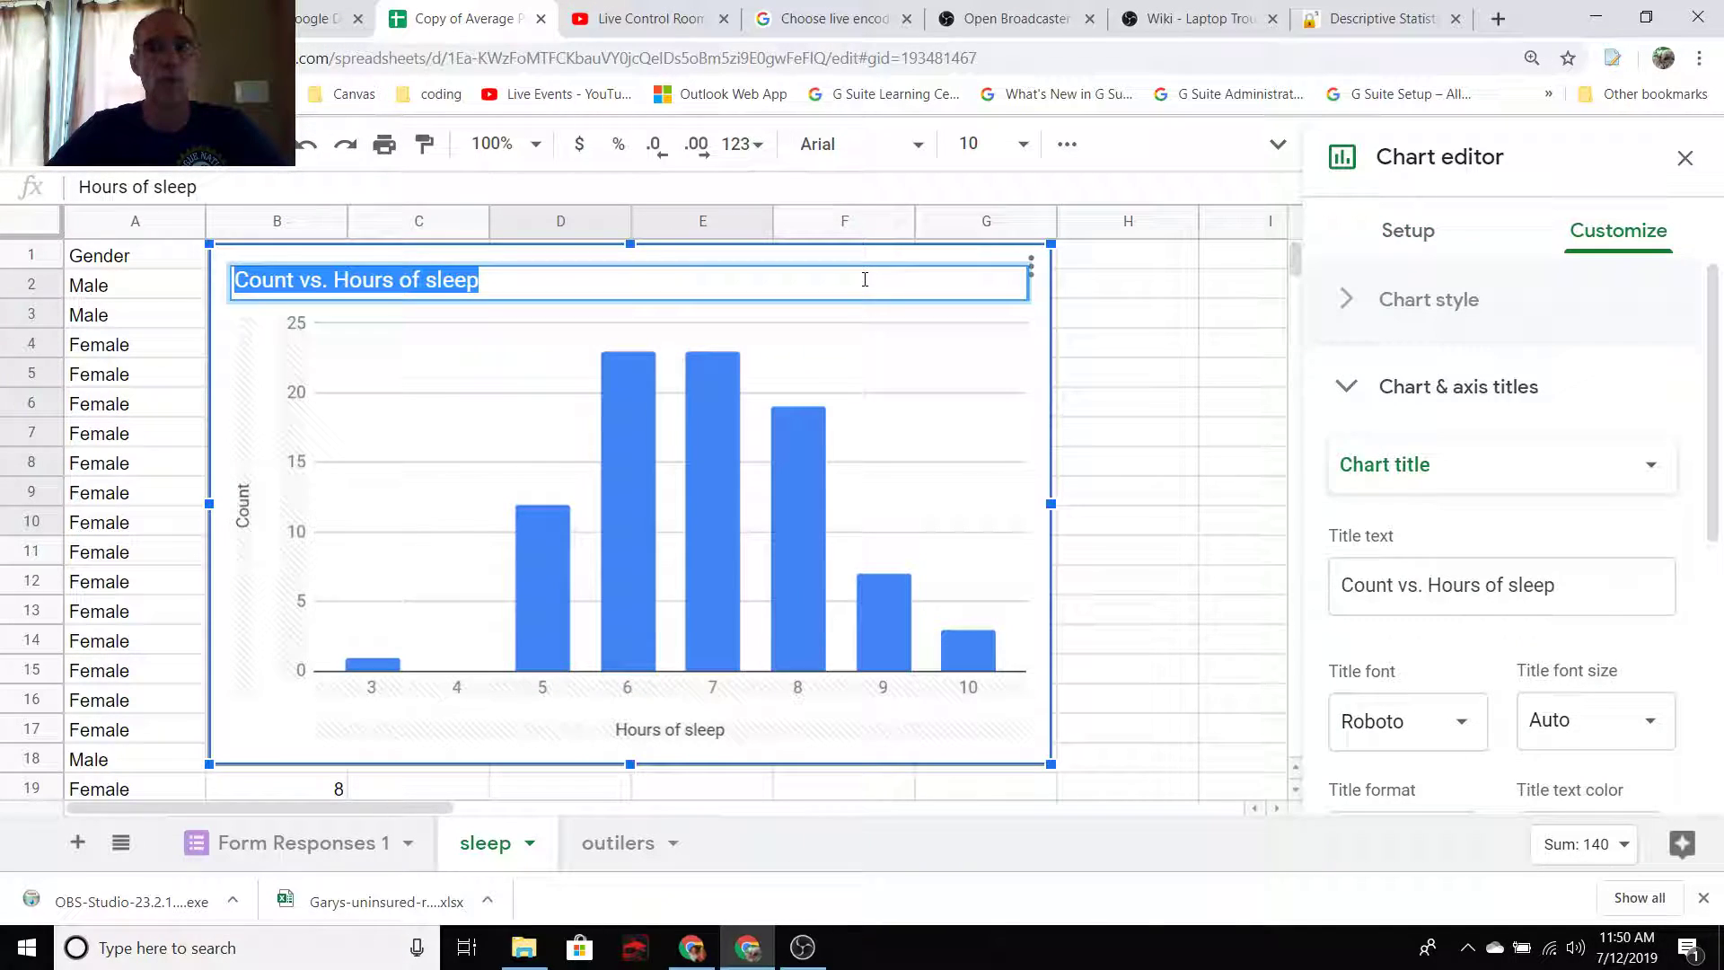
pyautogui.click(1156, 284)
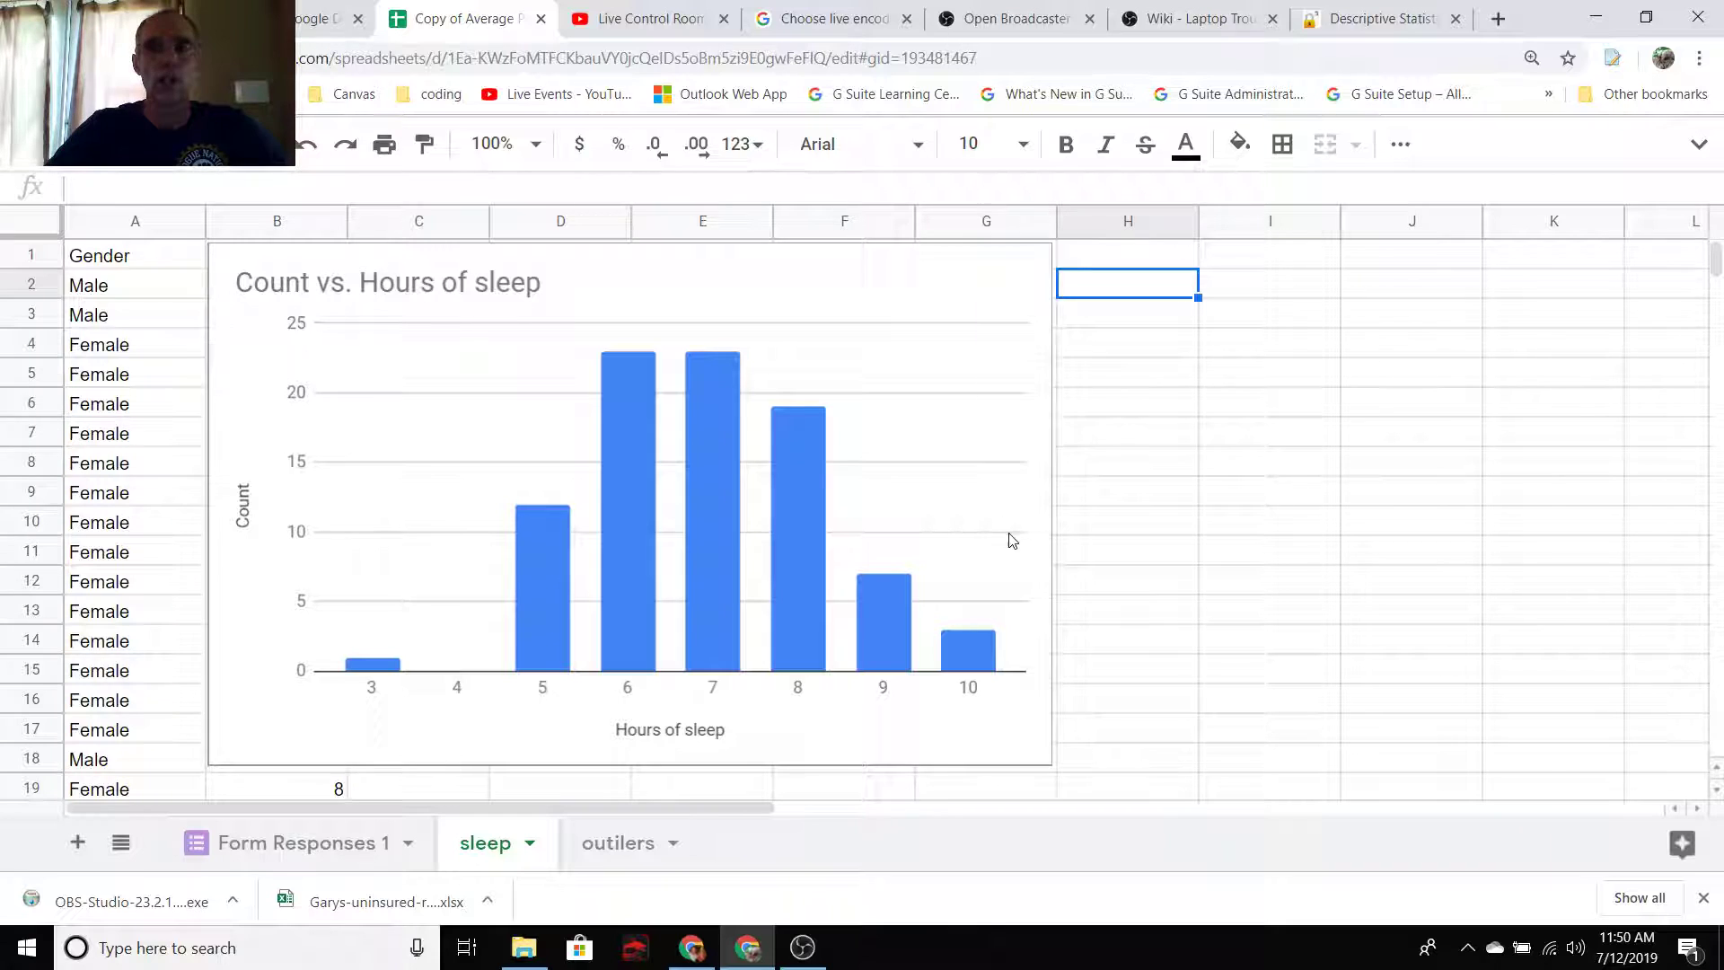
pyautogui.moveTo(928, 280); pyautogui.dragTo(1282, 670)
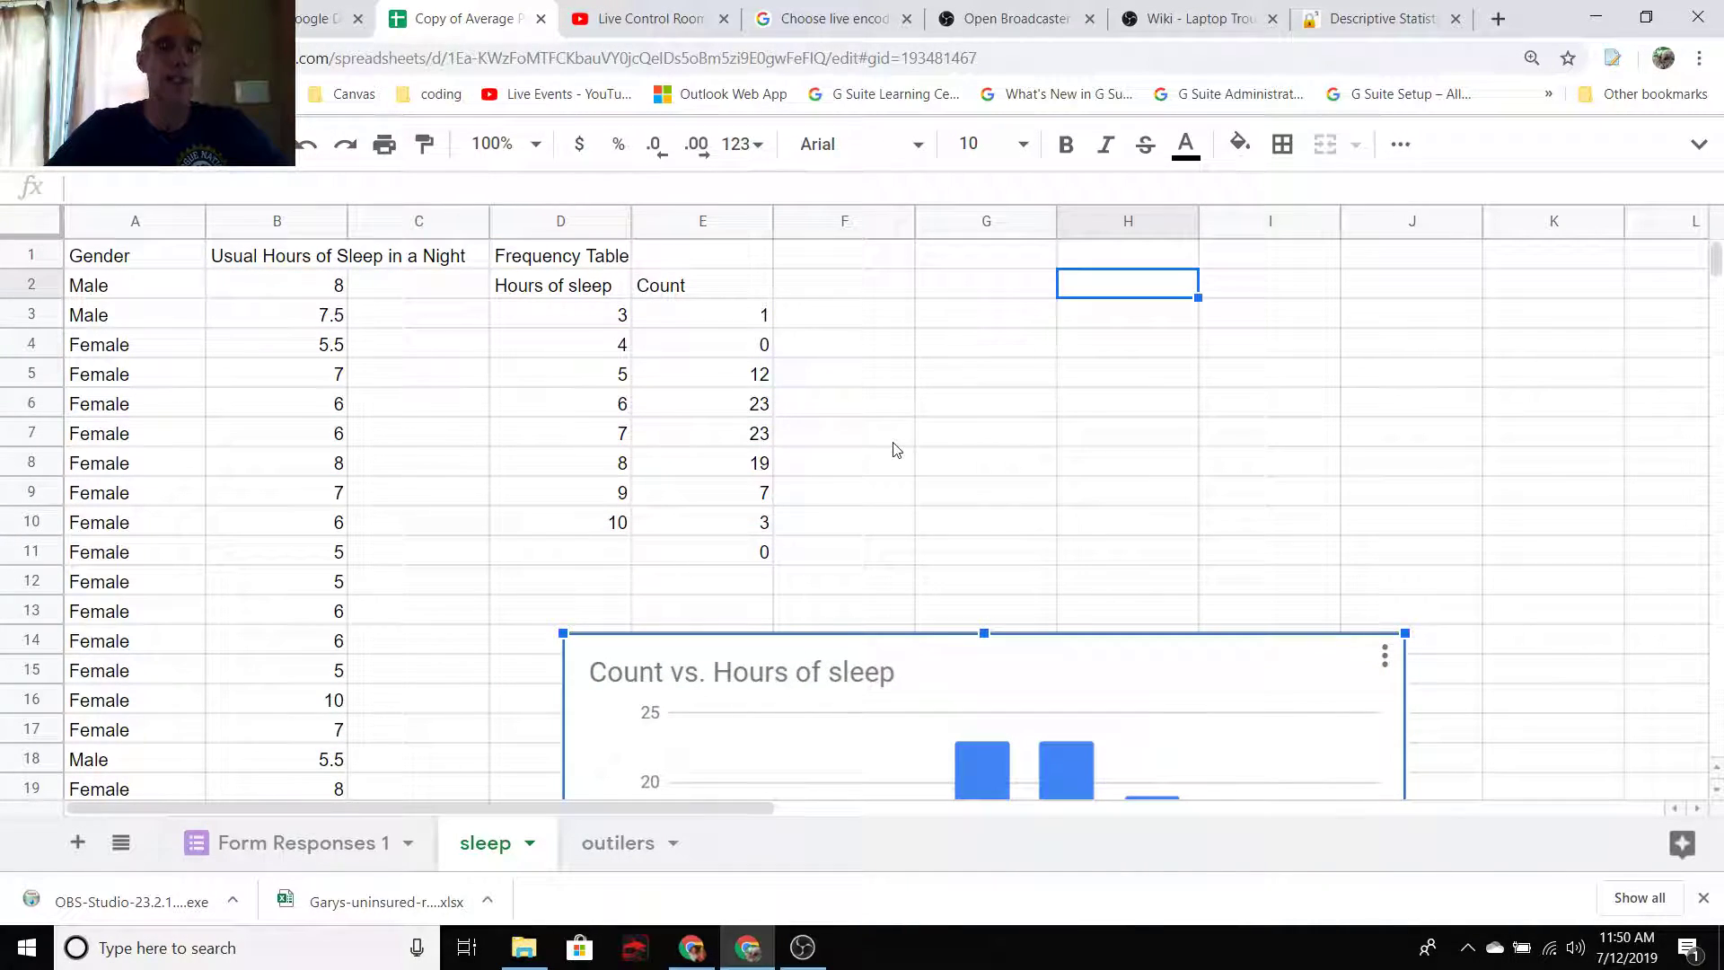
# - Enter the heading "Hours of sleep" in cell C2 beside the frequency table
pyautogui.moveTo(512, 314); pyautogui.dragTo(706, 536)
pyautogui.click(434, 326)
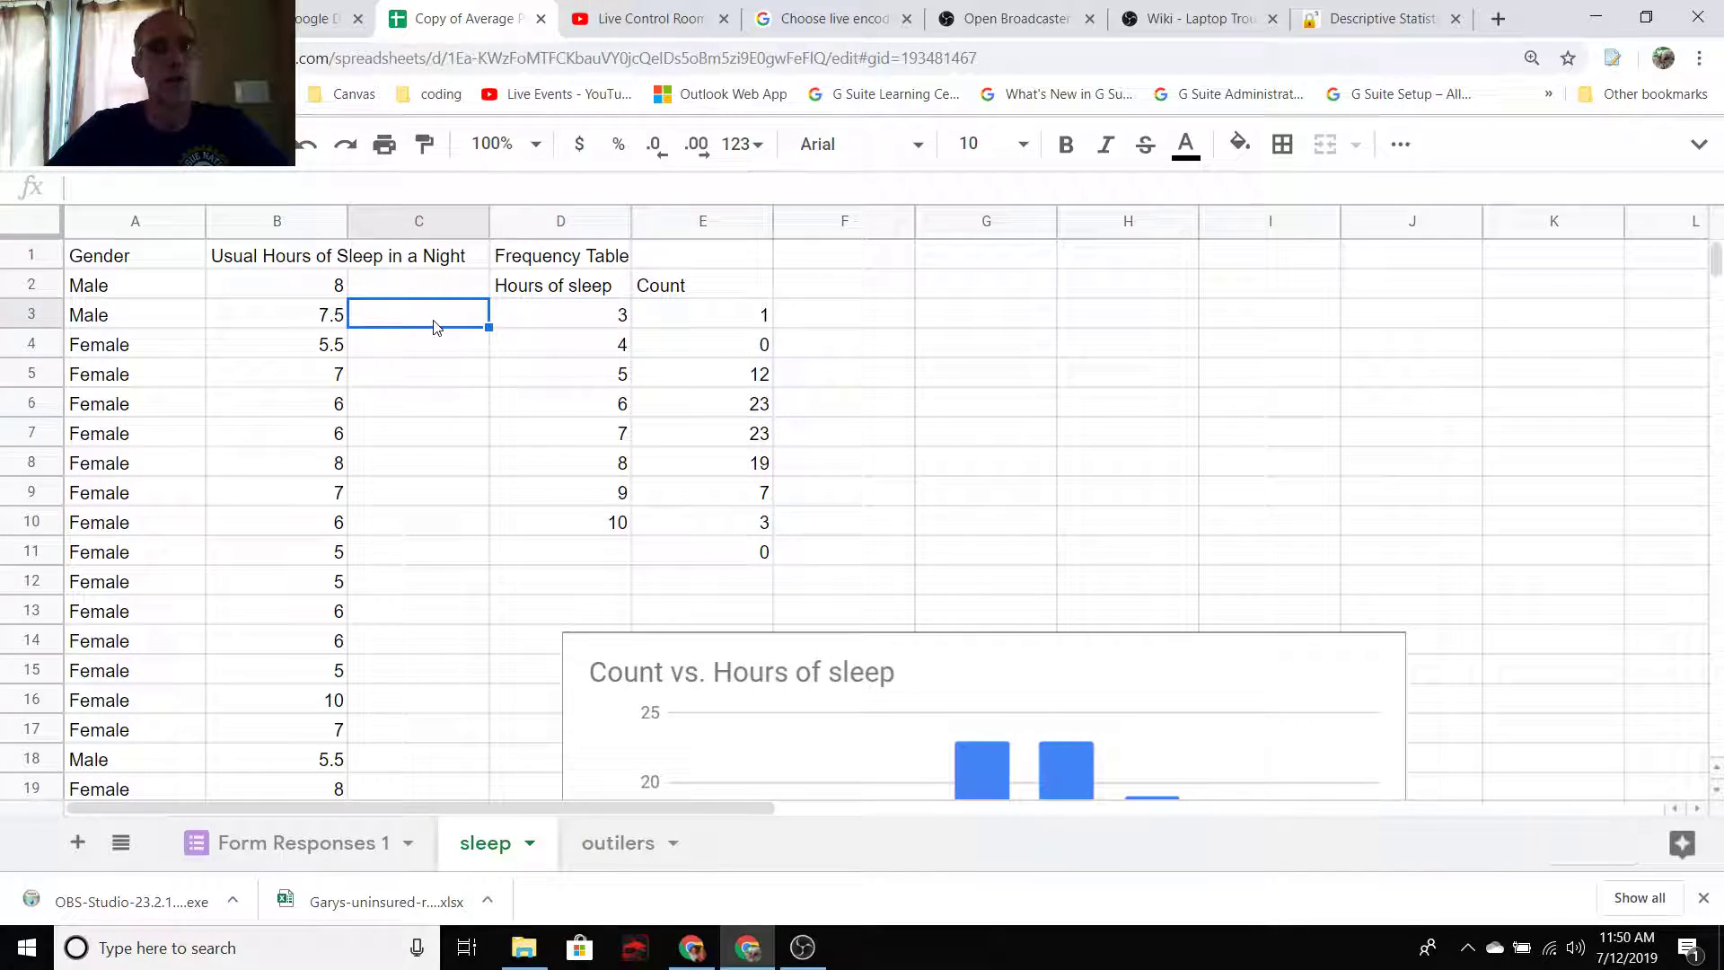
pyautogui.click(439, 289)
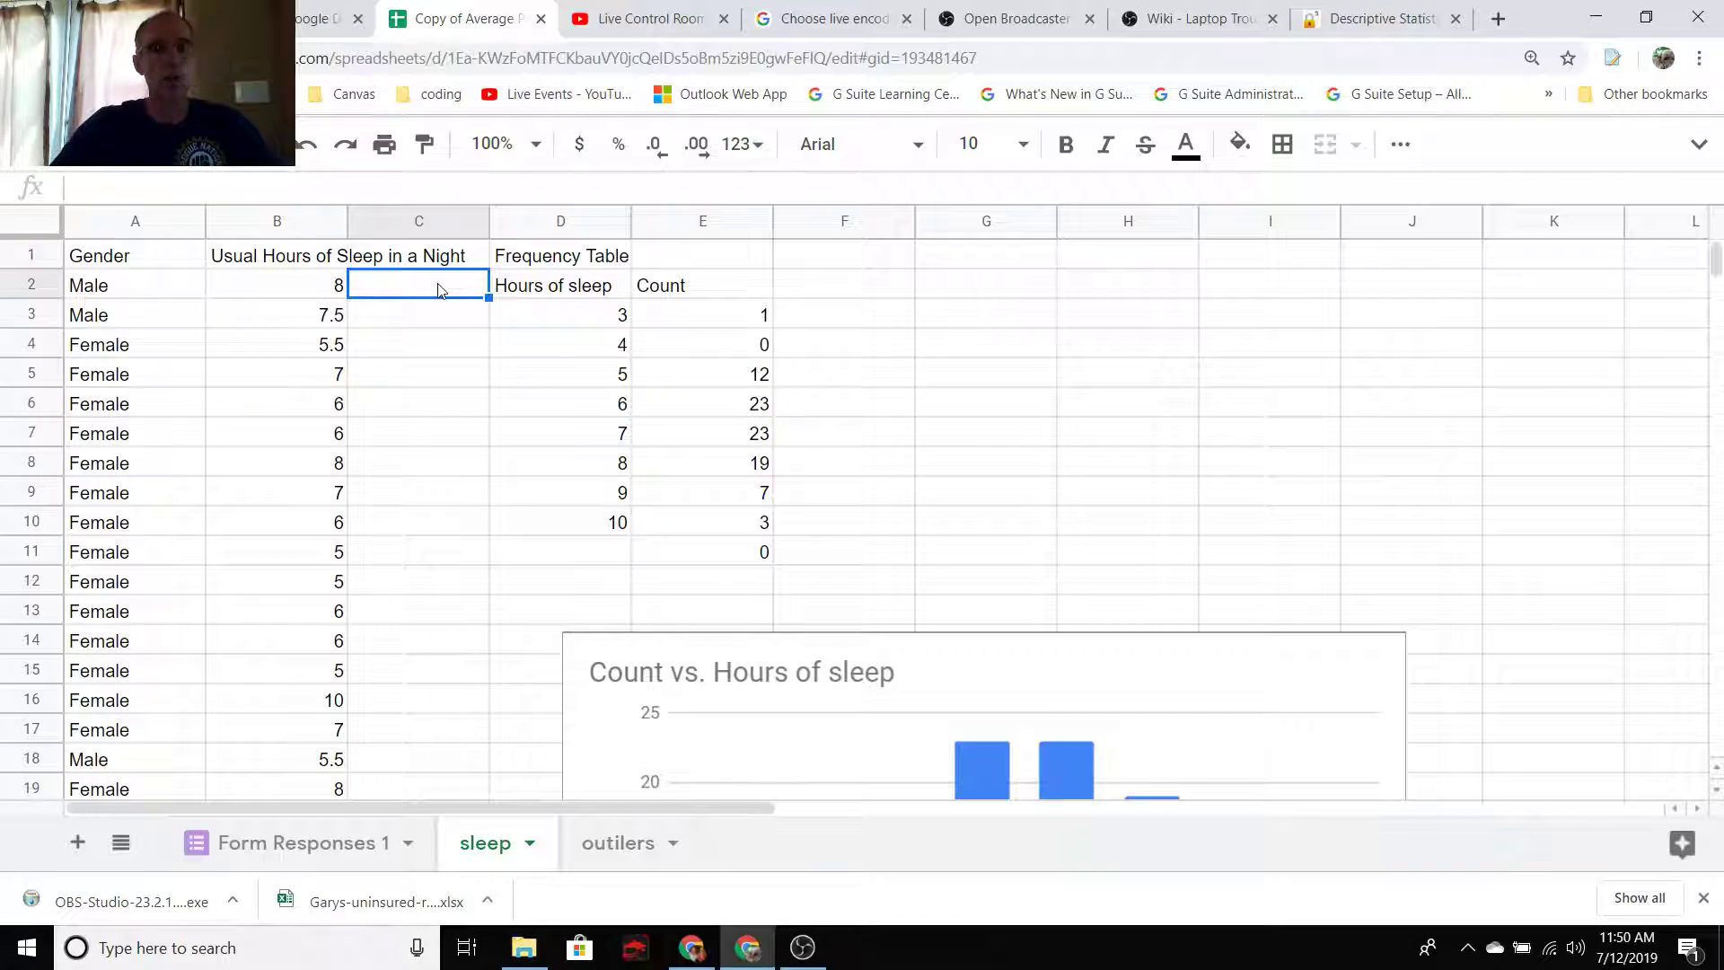
pyautogui.write('Hours of sleep')
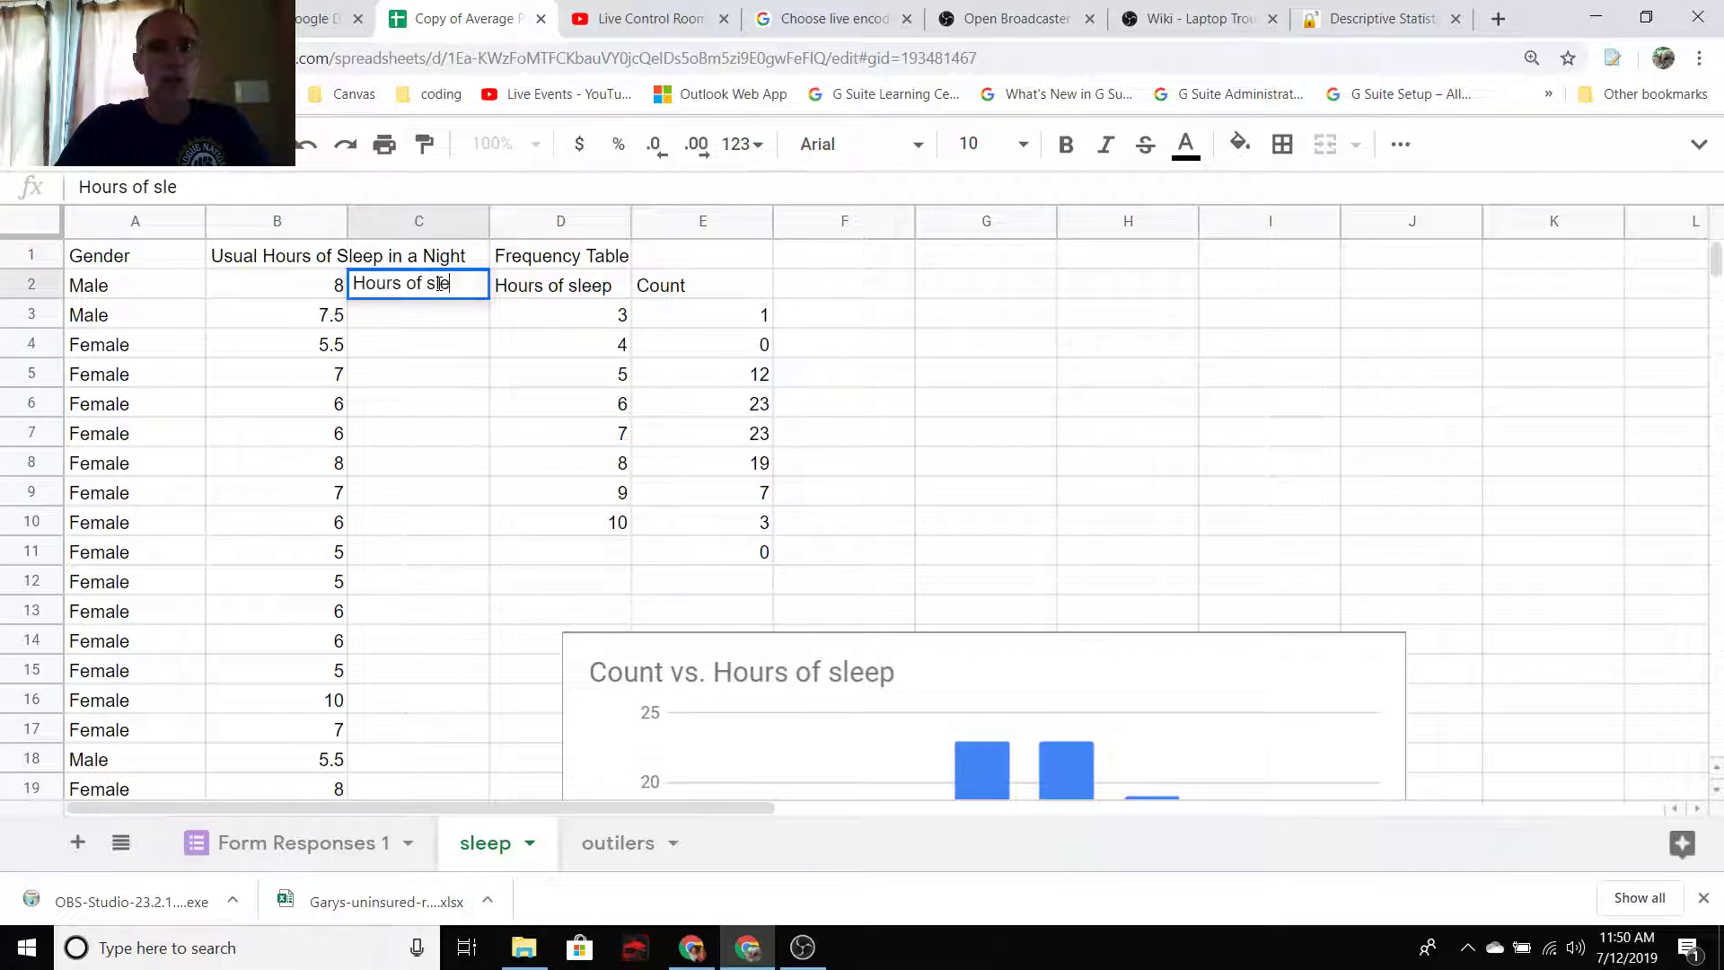
# - Label the first two frequency intervals with "2.1 - 3" in C3 and "3.1 - 4" in C4
pyautogui.click(439, 350)
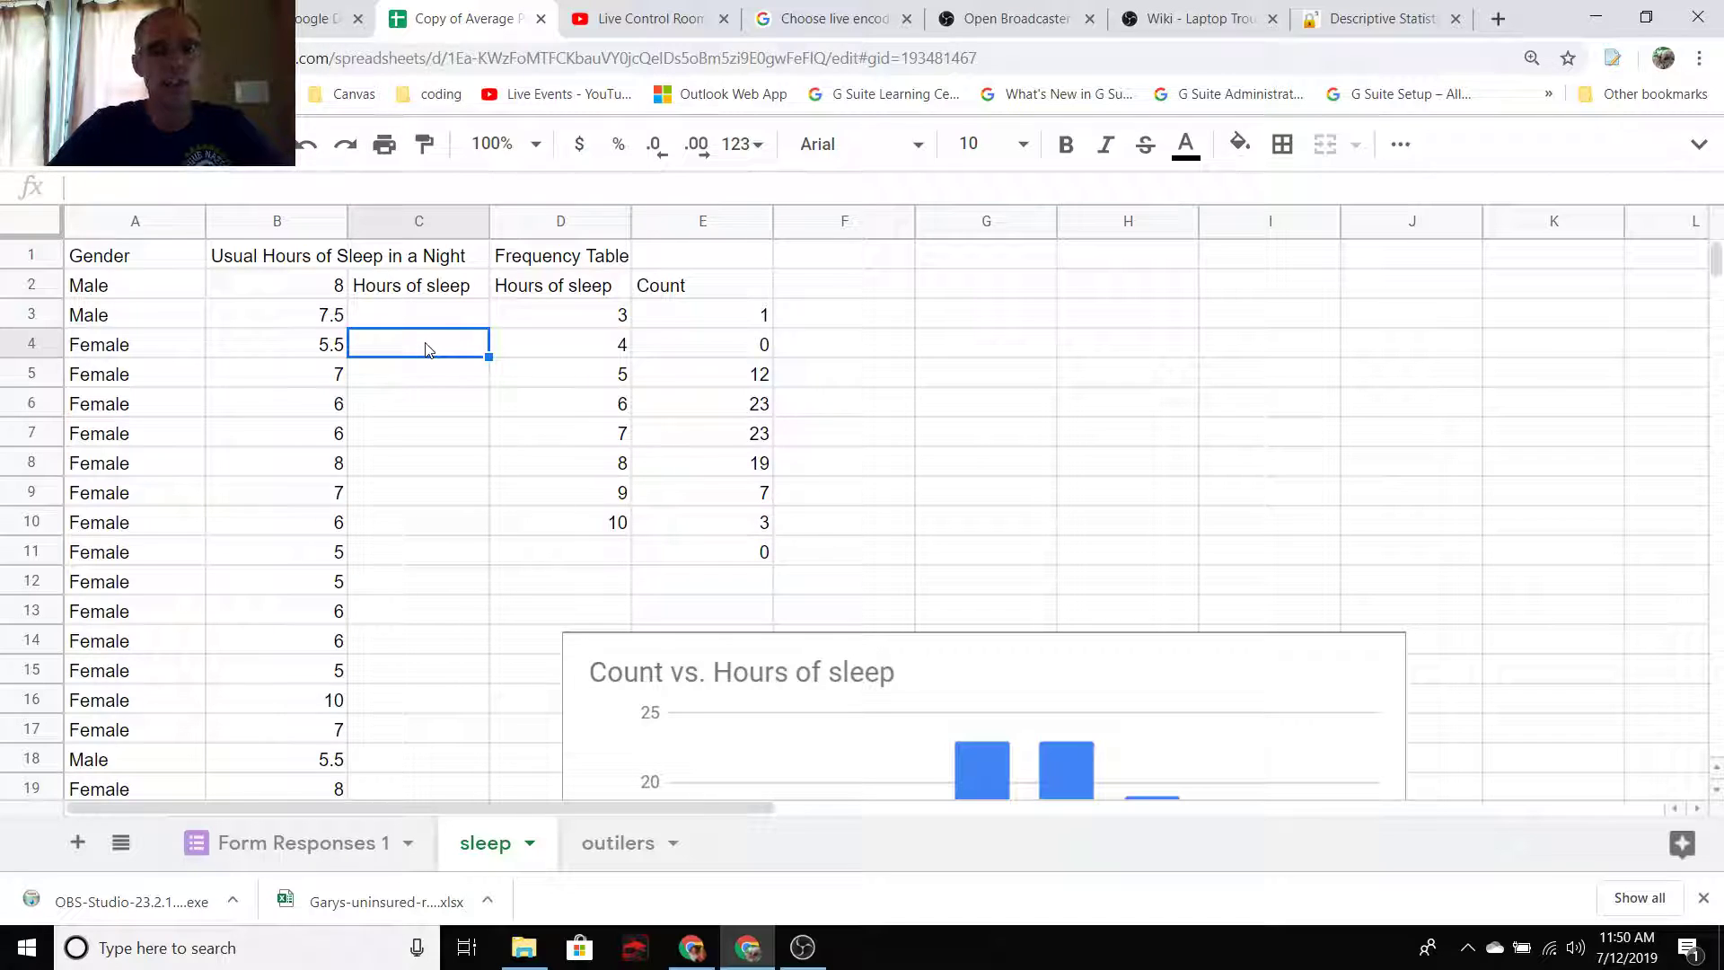
pyautogui.write('3.1 - 4')
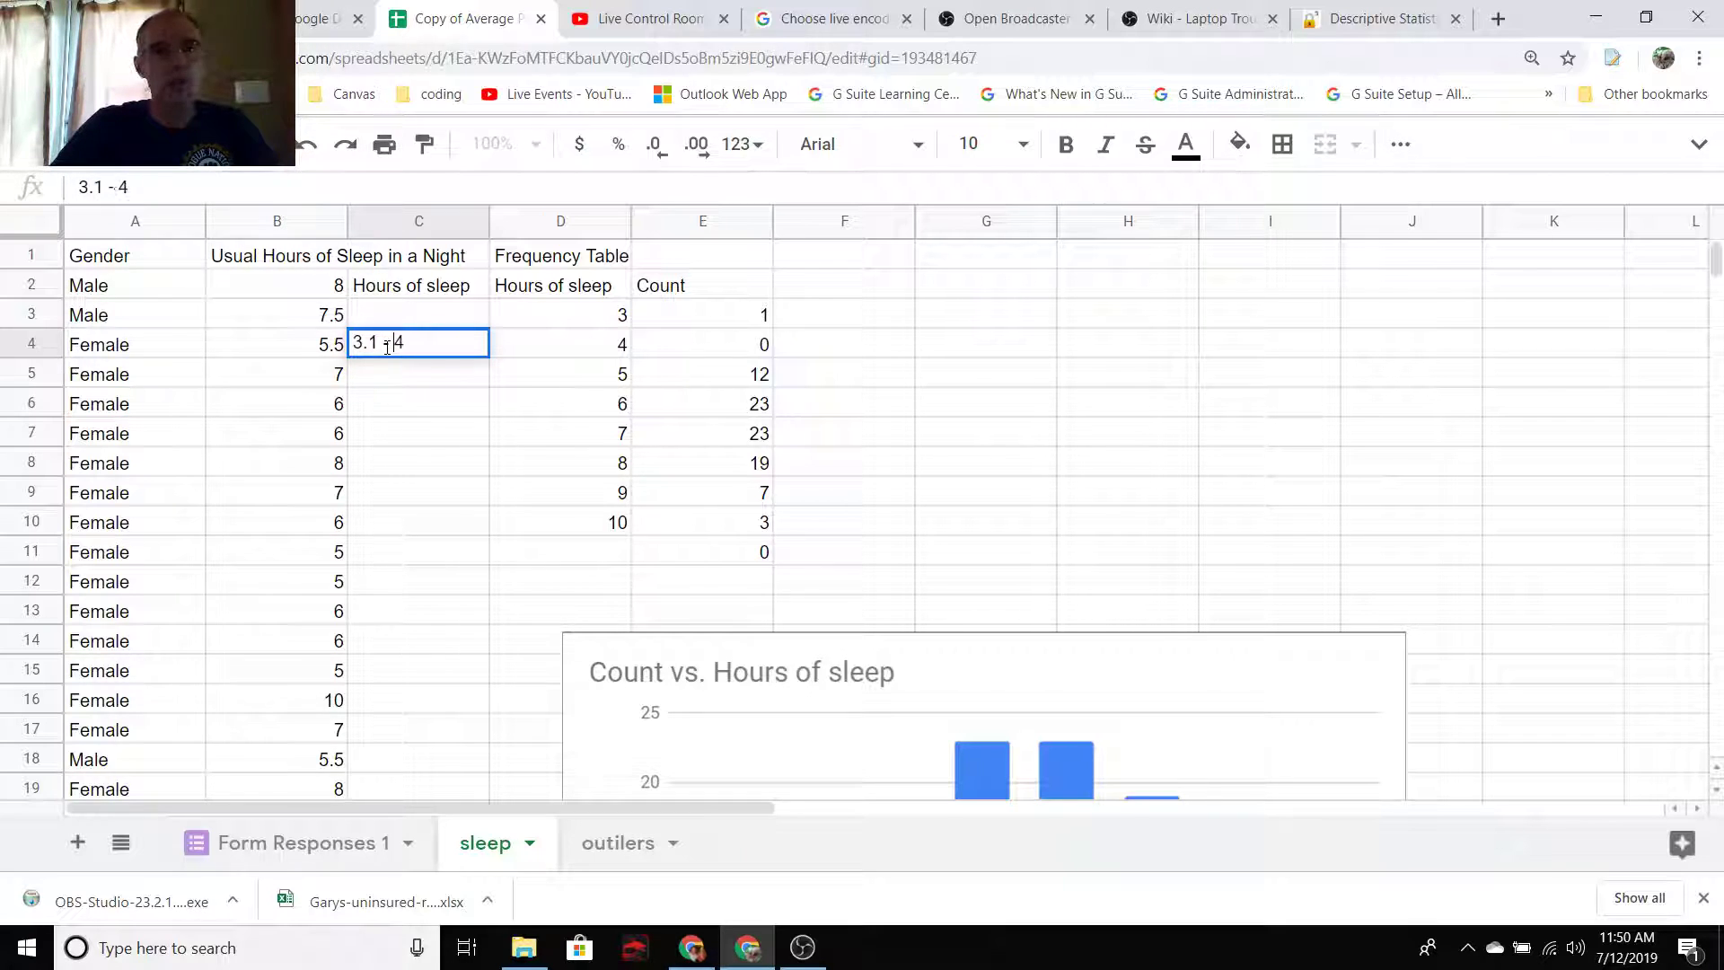
pyautogui.click(449, 316)
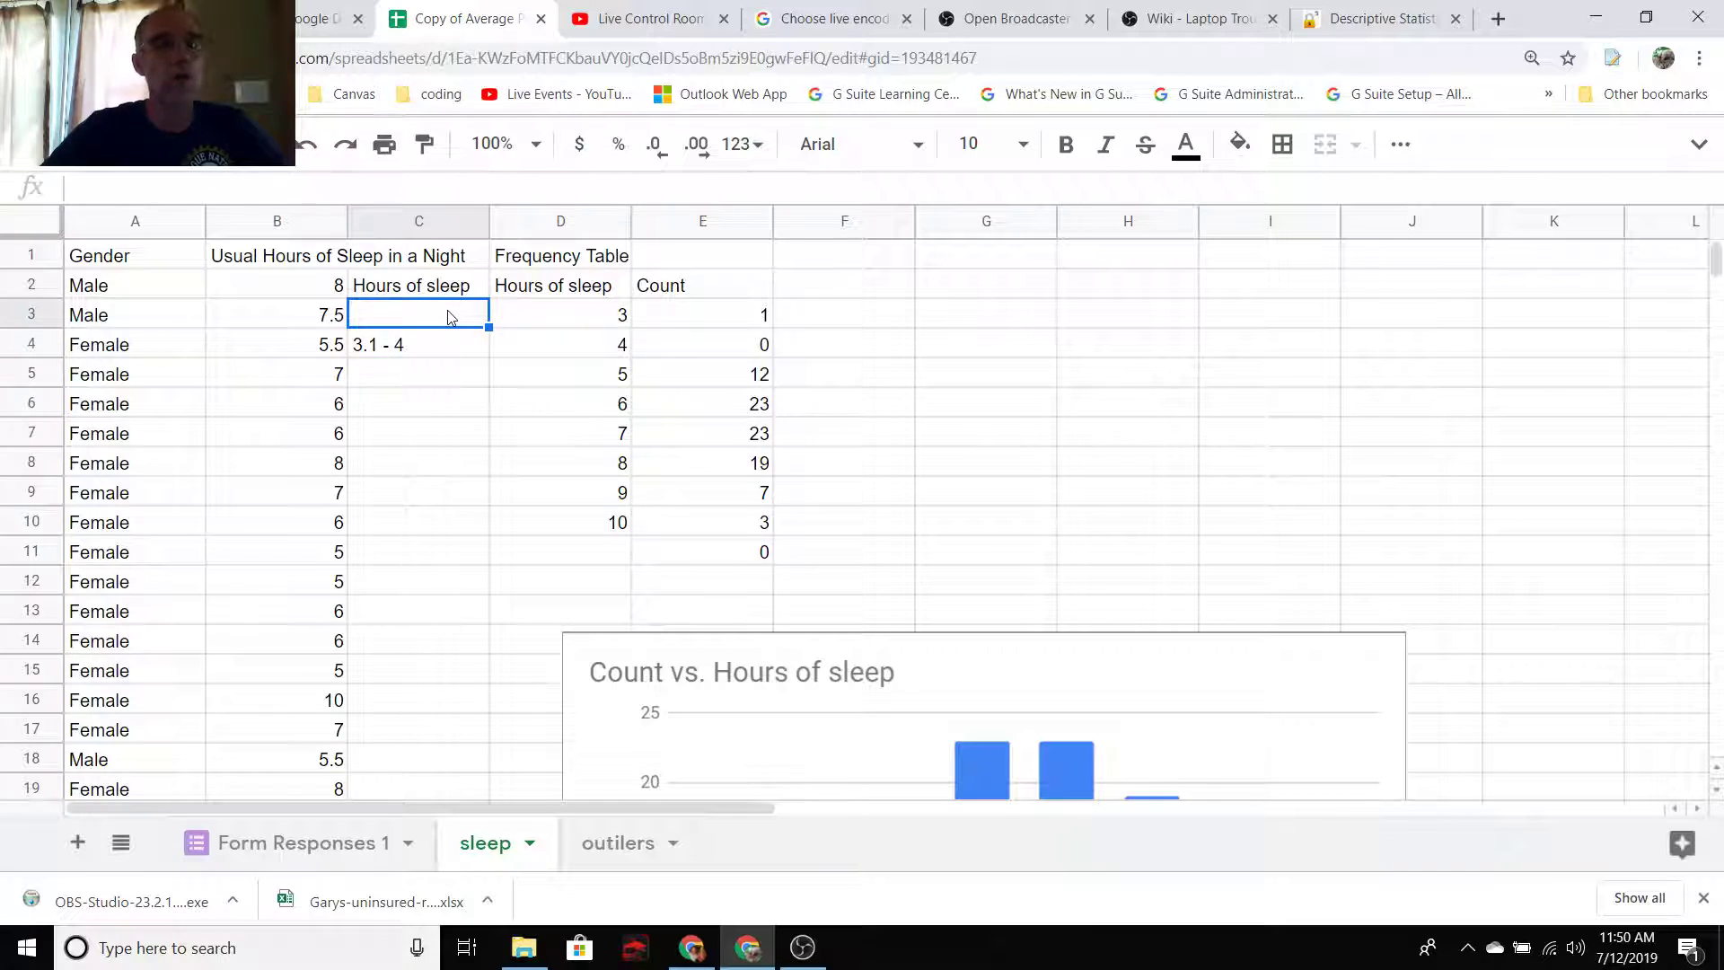
pyautogui.write('2.1')
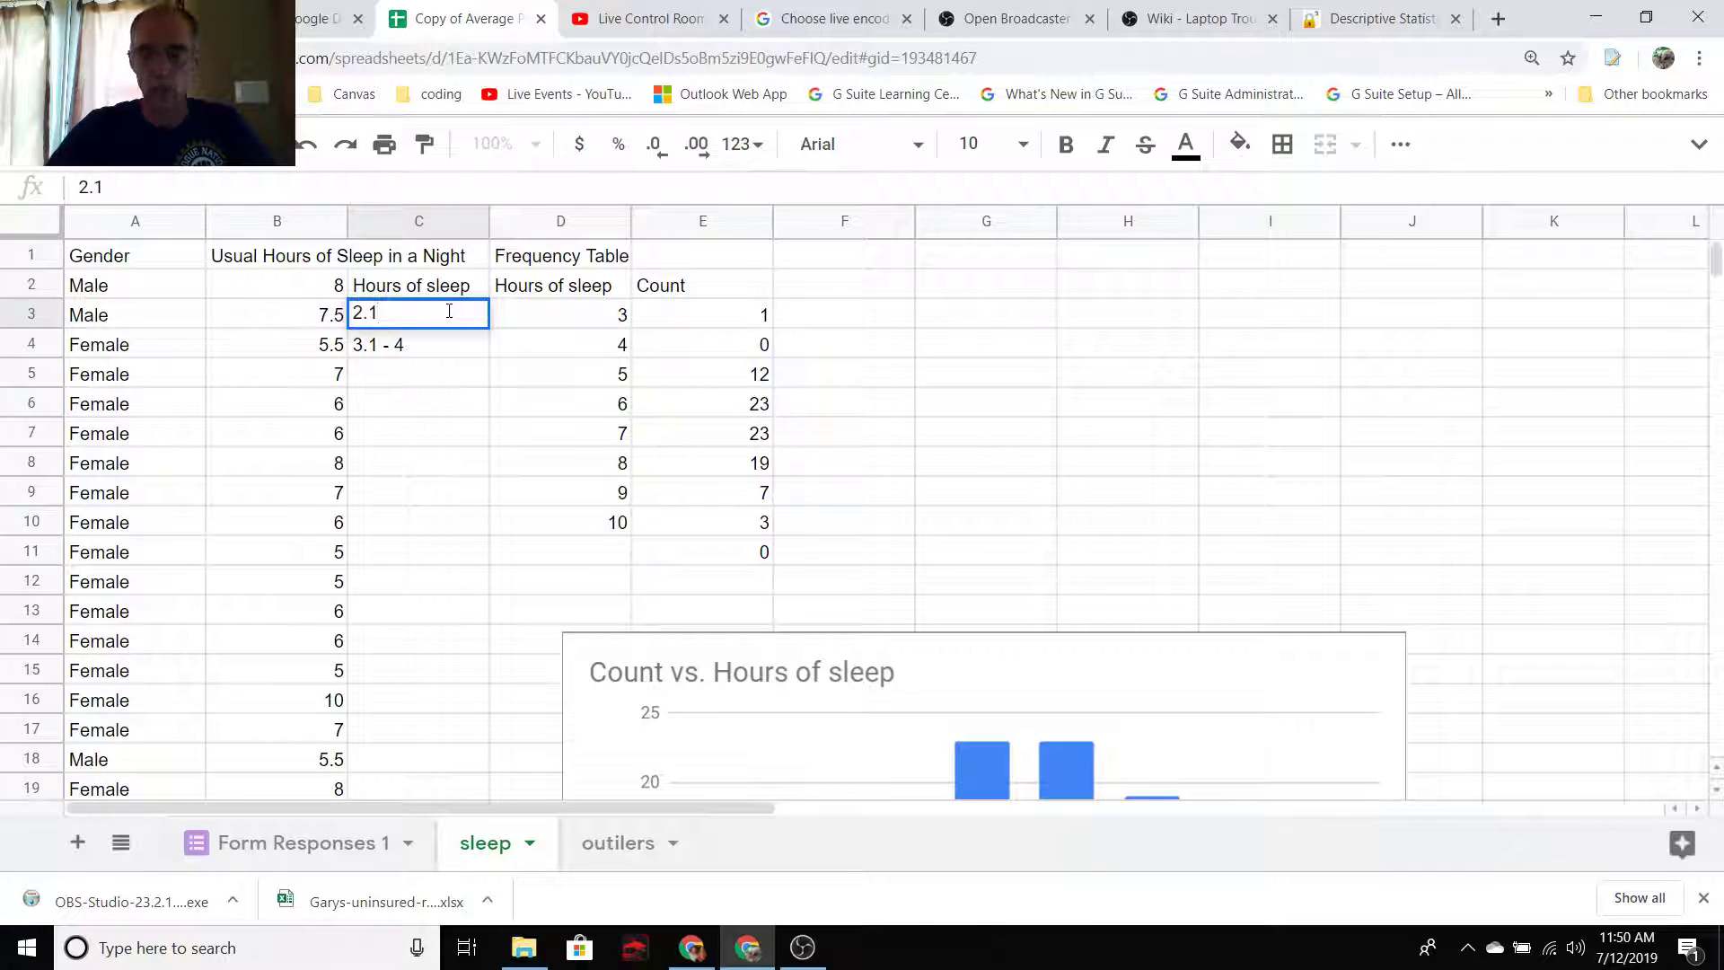
pyautogui.write(' - 3')
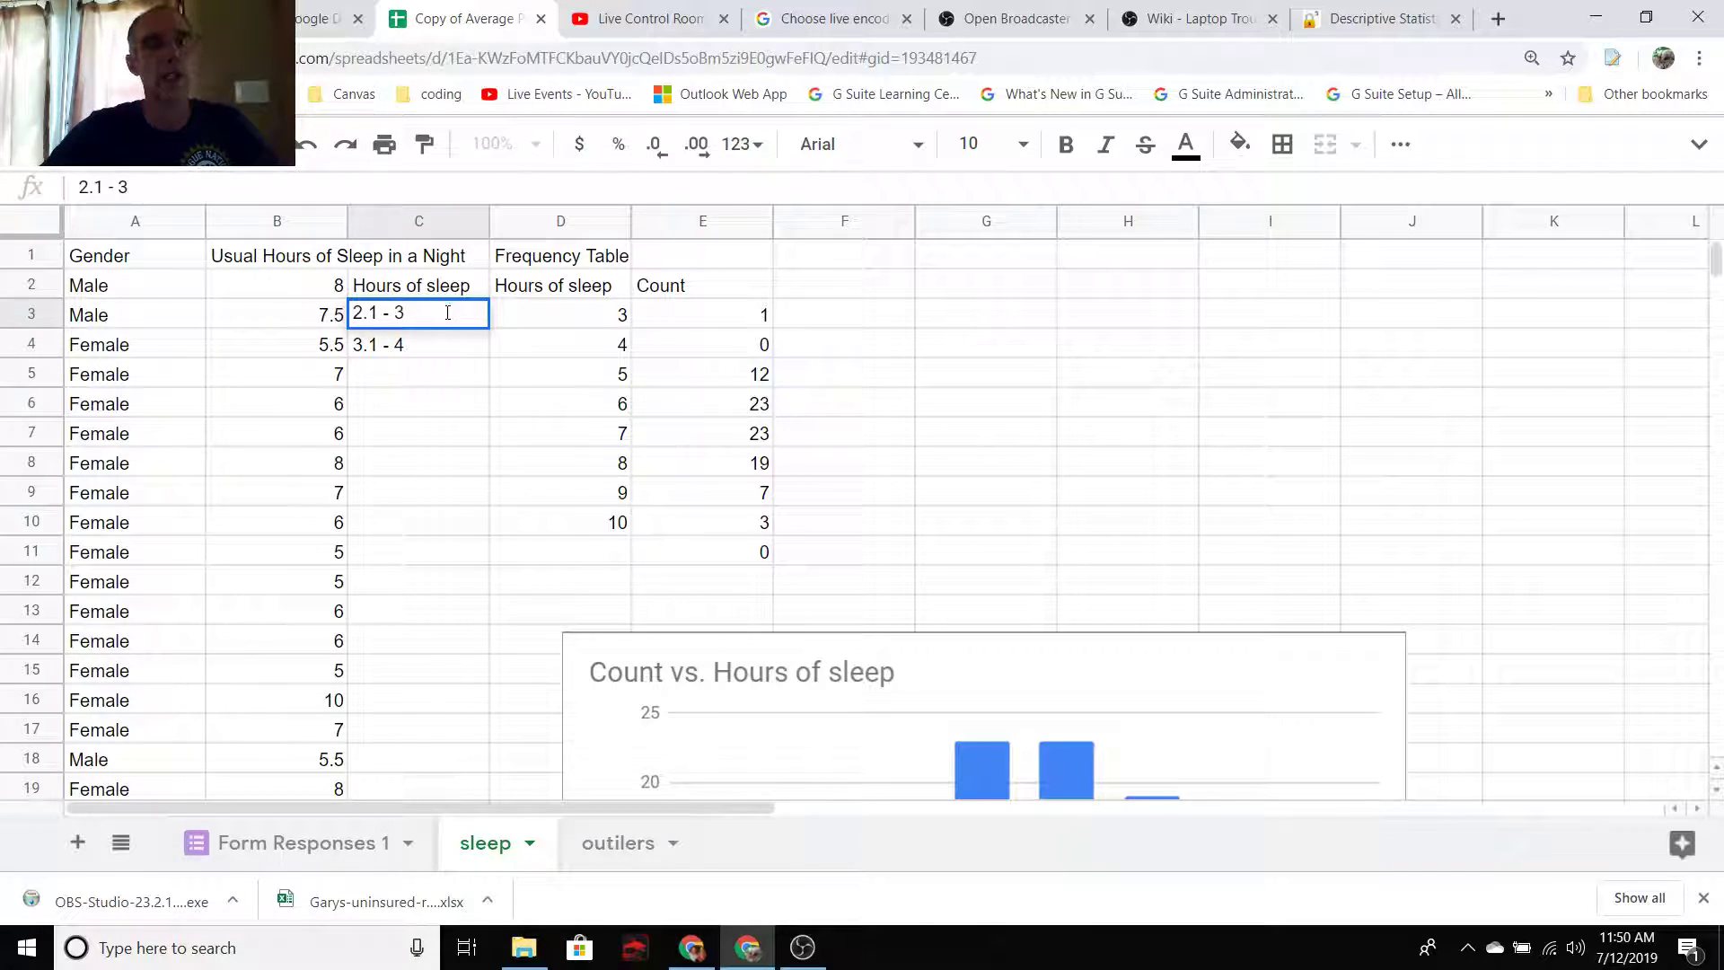
# - Enter the interval labels "4.1 - 5" in C5 and "5.1 - 6" in C6
pyautogui.click(401, 388)
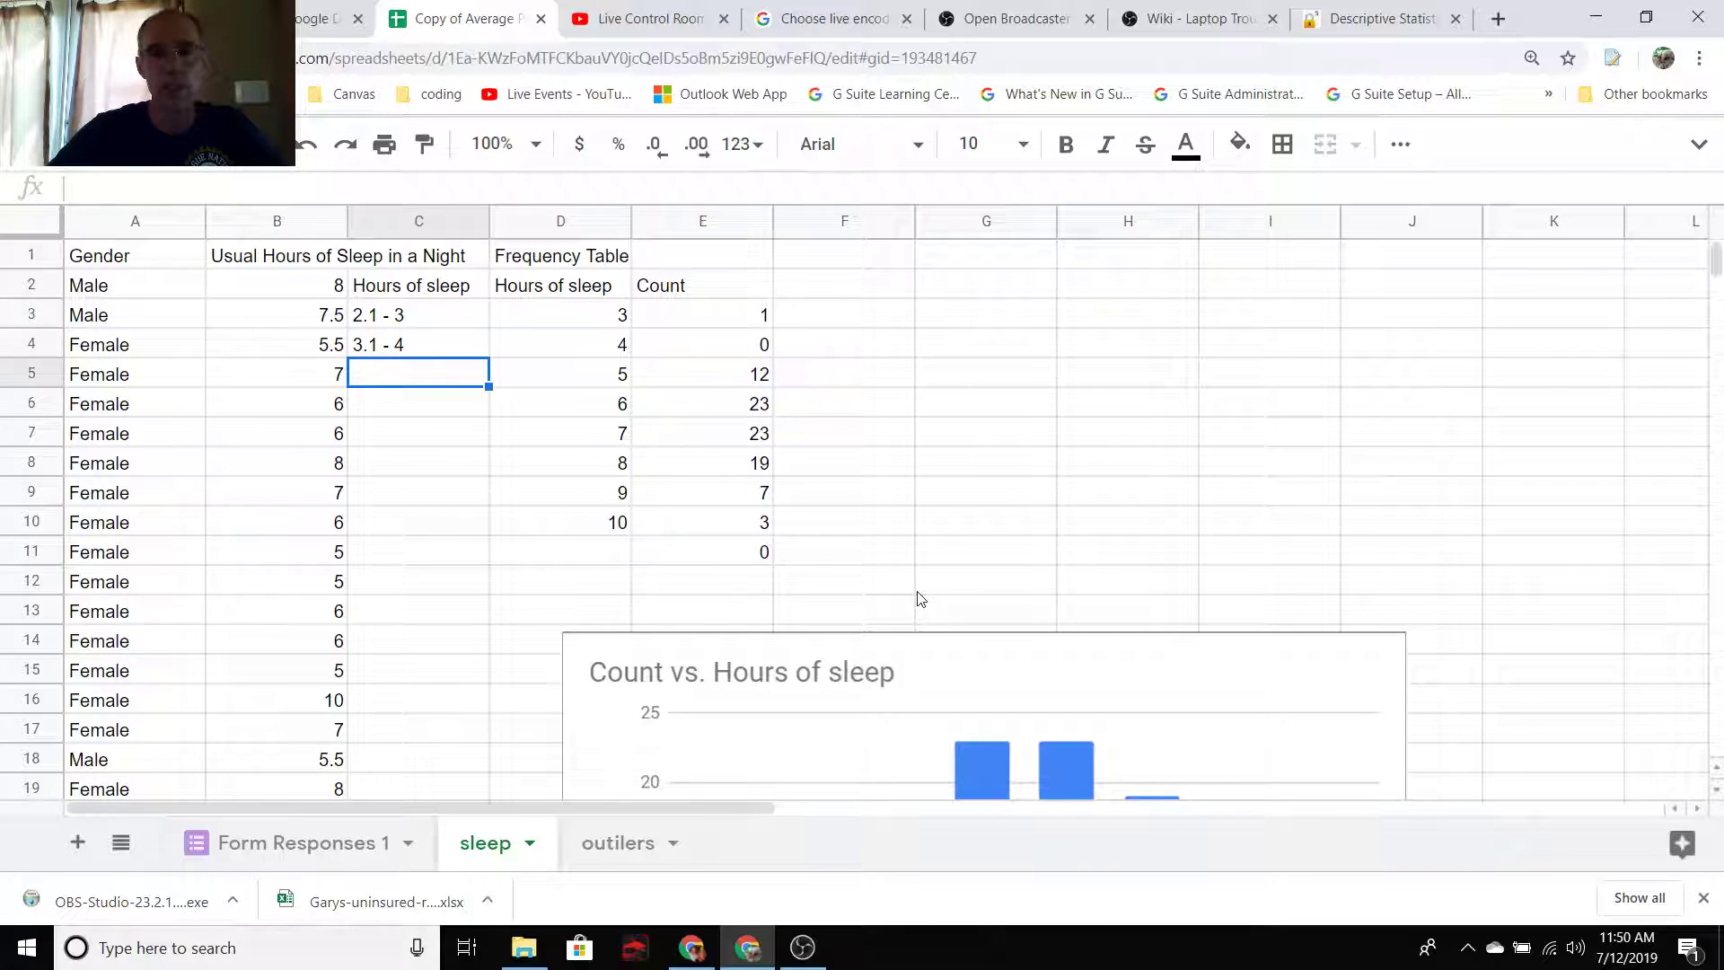
pyautogui.scroll(-5, 920, 598)
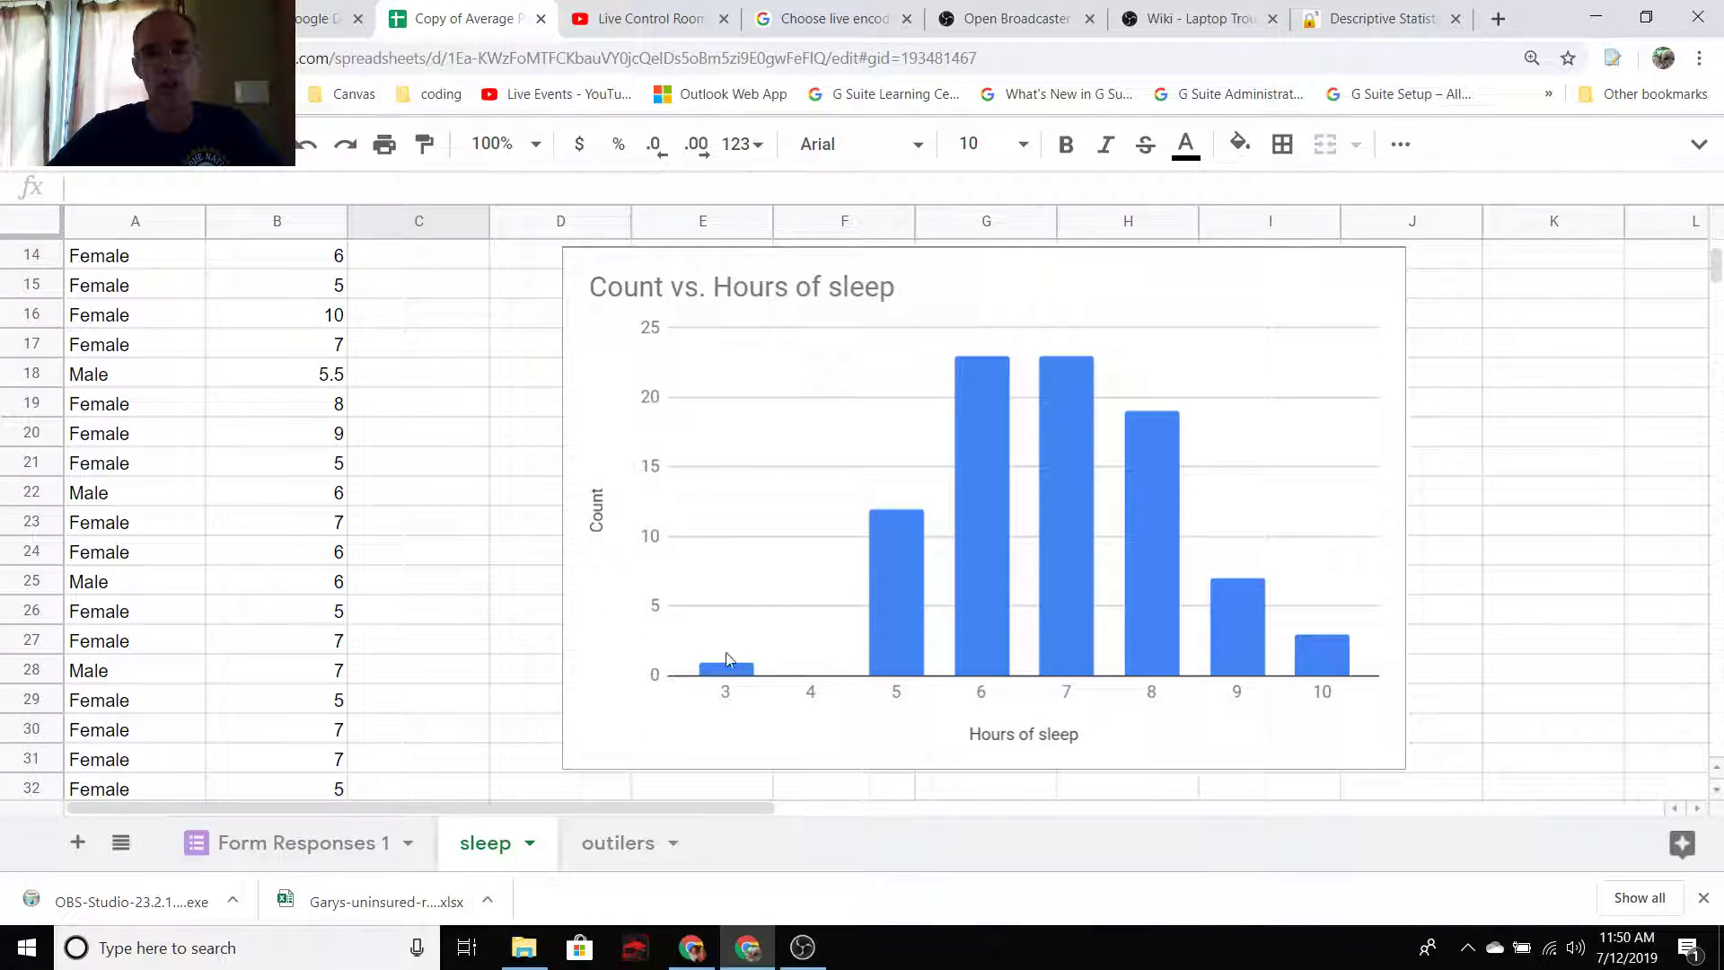
pyautogui.scroll(5, 687, 567)
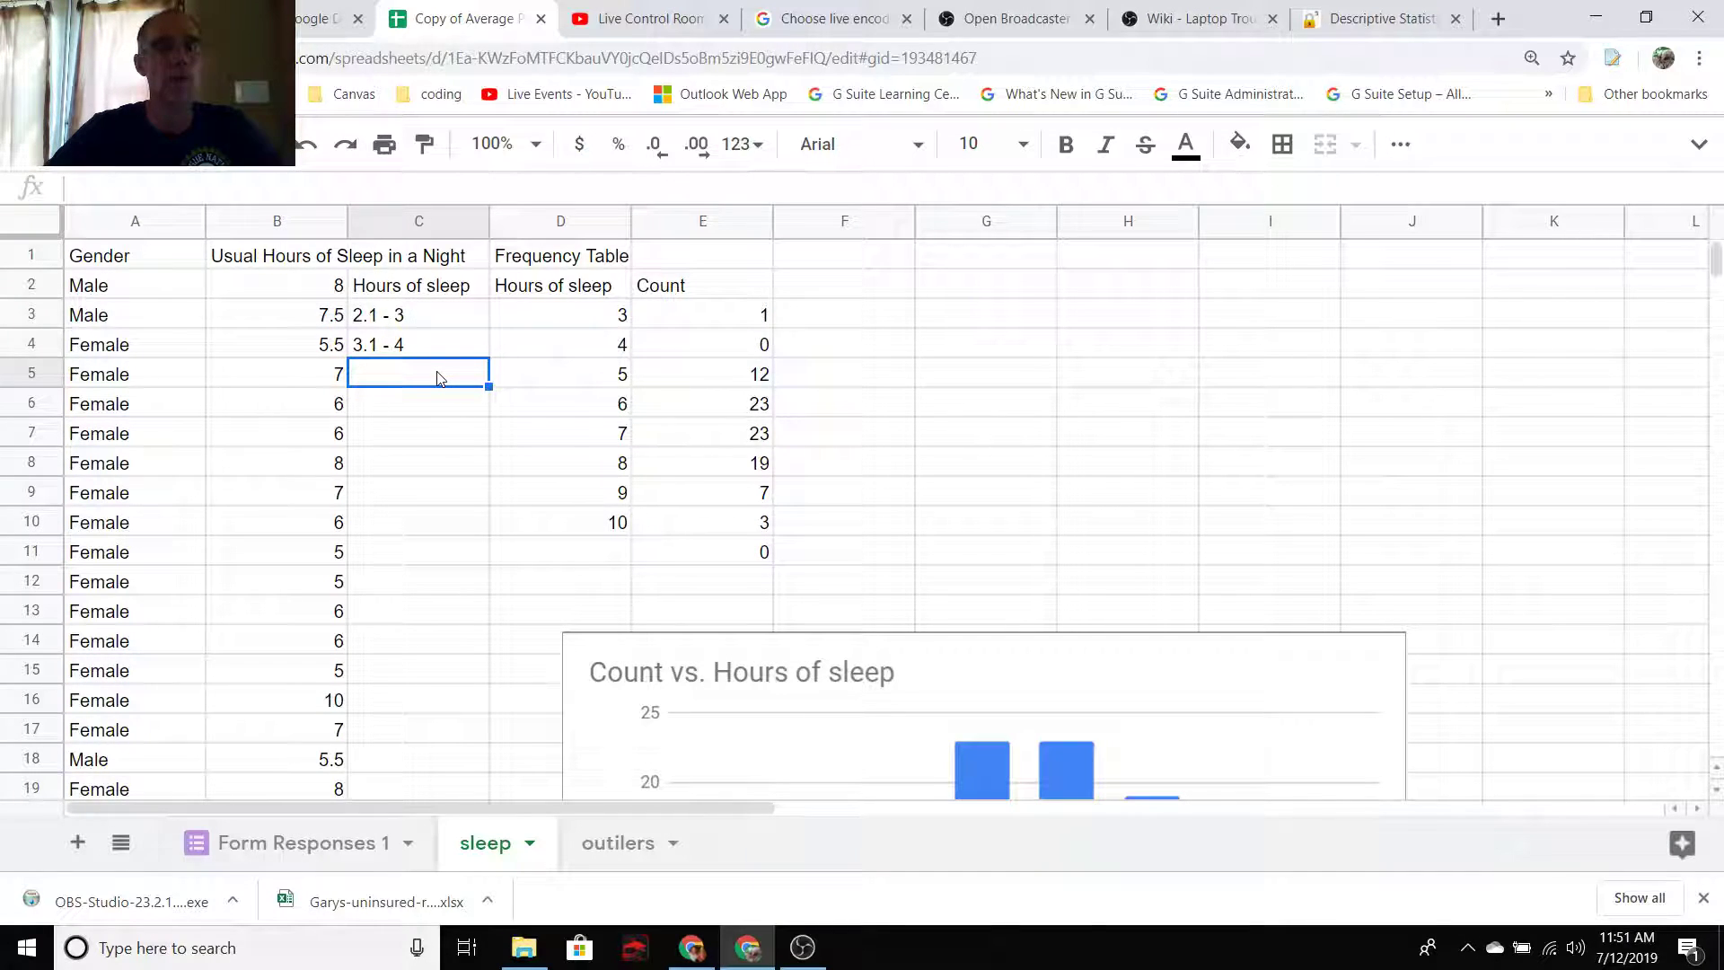
pyautogui.write('4.1 - 5')
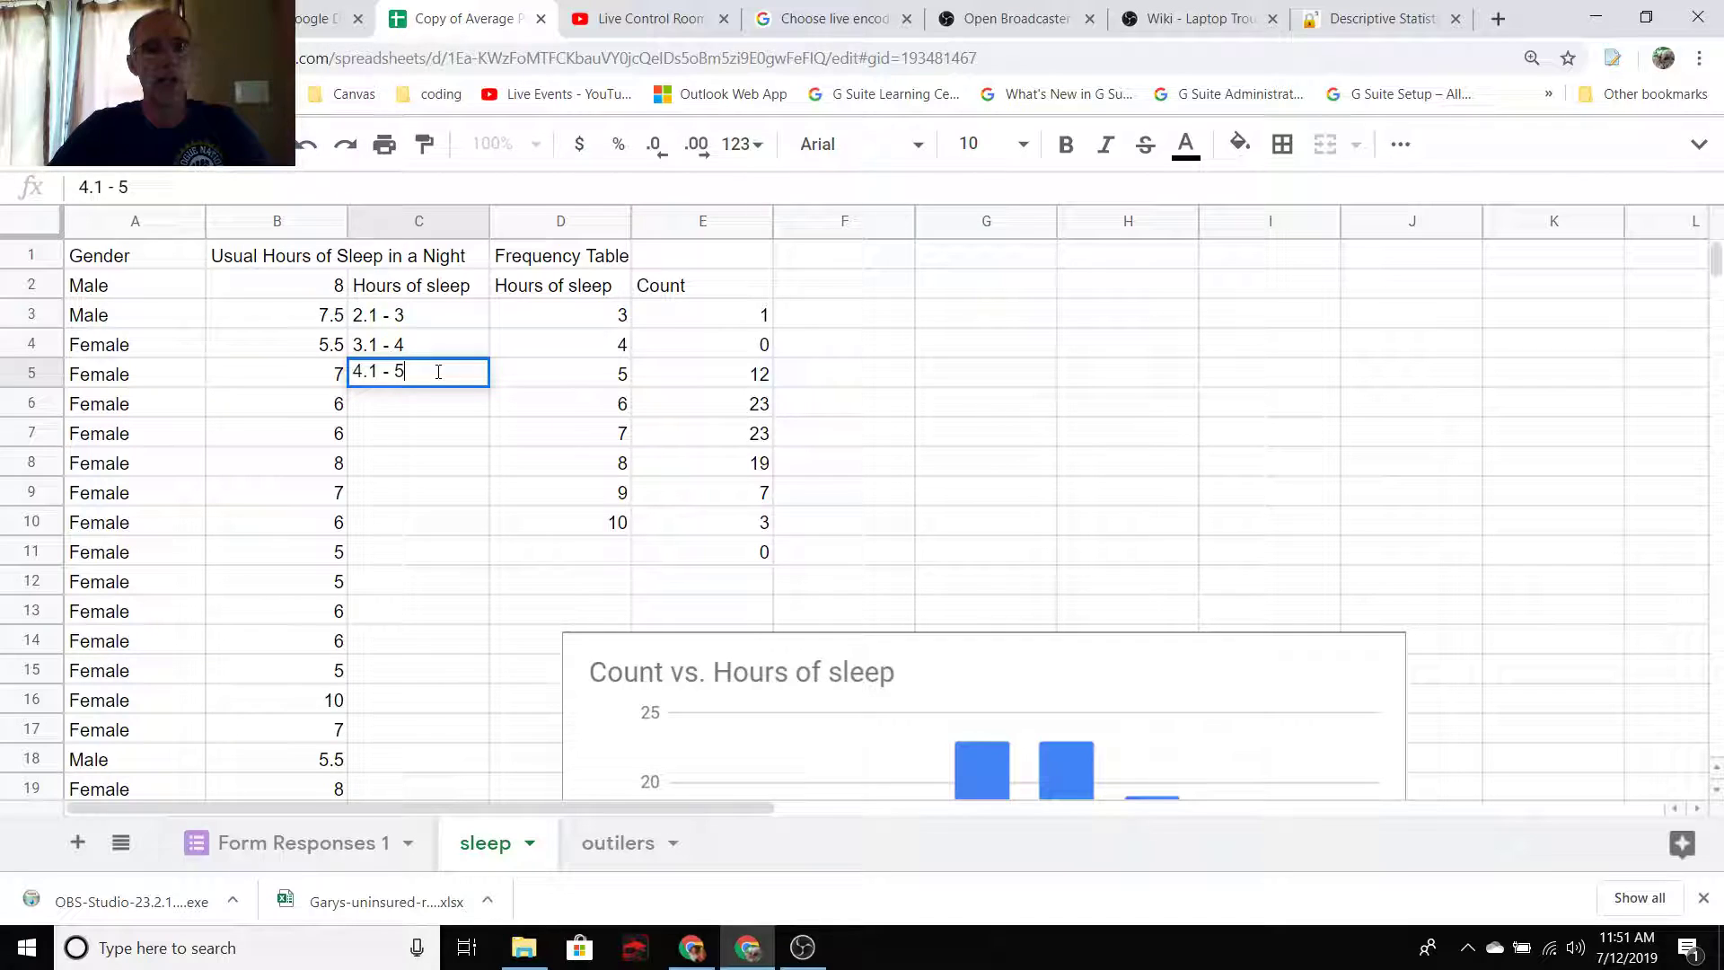
pyautogui.press('Return')
pyautogui.write('5.1 -5')
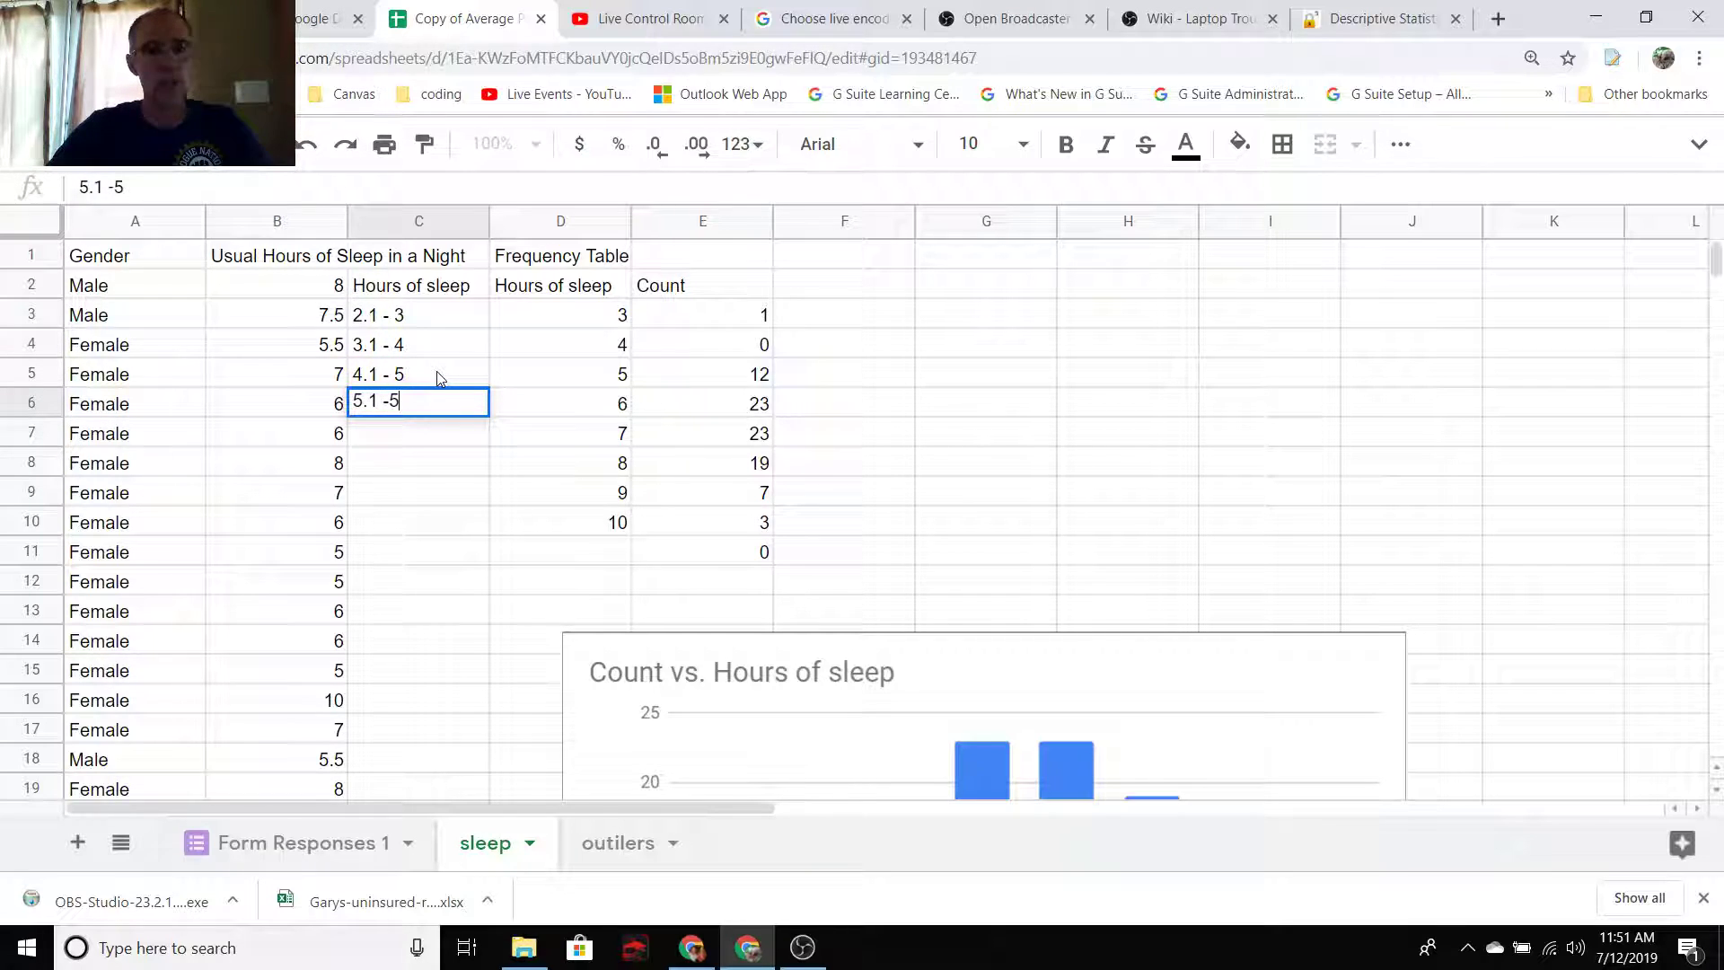
pyautogui.press('BackSpace')
pyautogui.write(' 6')
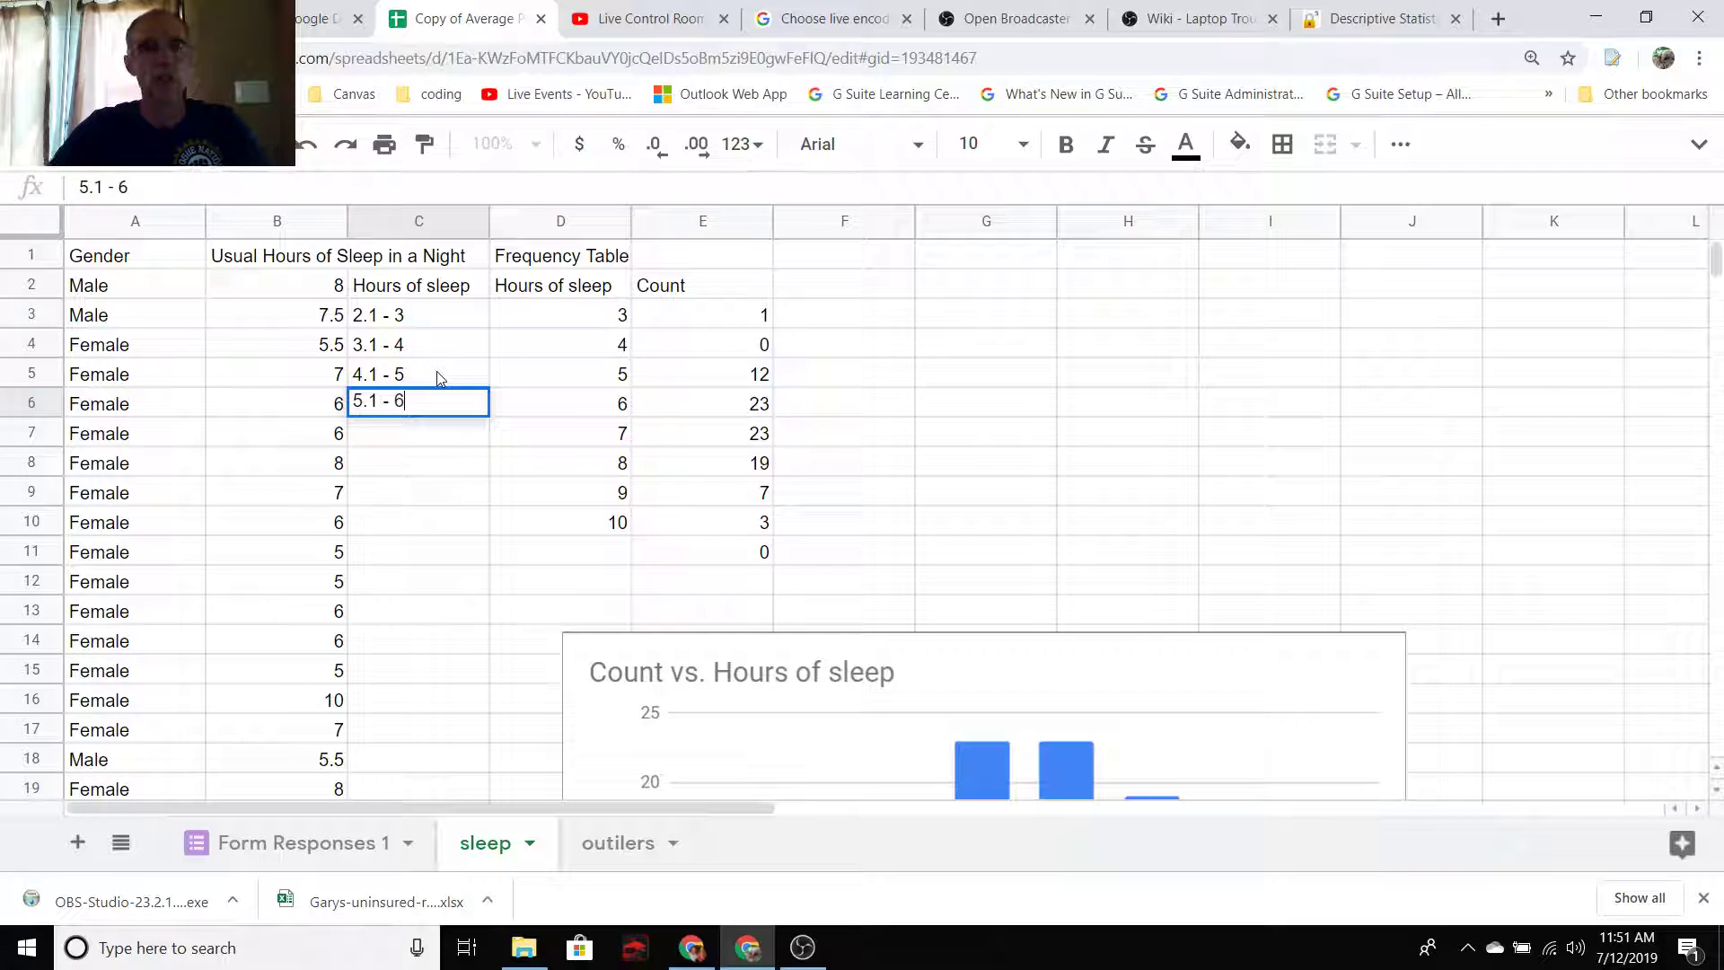
pyautogui.press('Return')
# - Enter the interval labels "6.1 - 7" in C7 and "7.1 - 8" in C8
pyautogui.write('6')
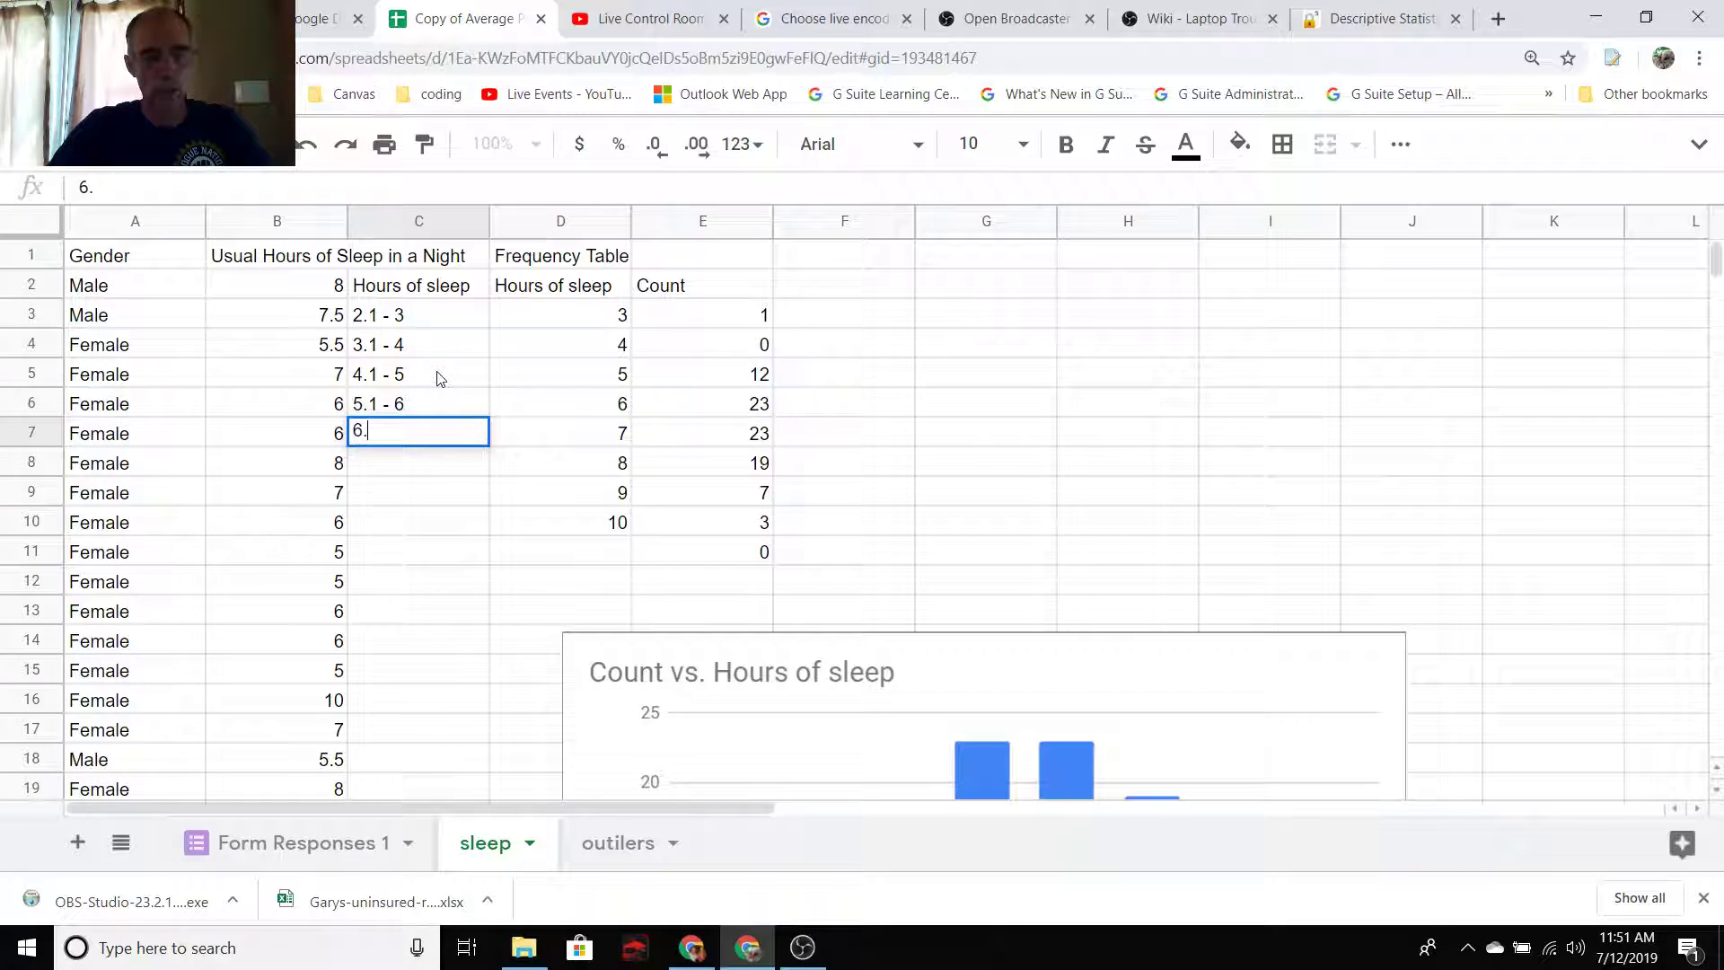
pyautogui.write('.1 - 7')
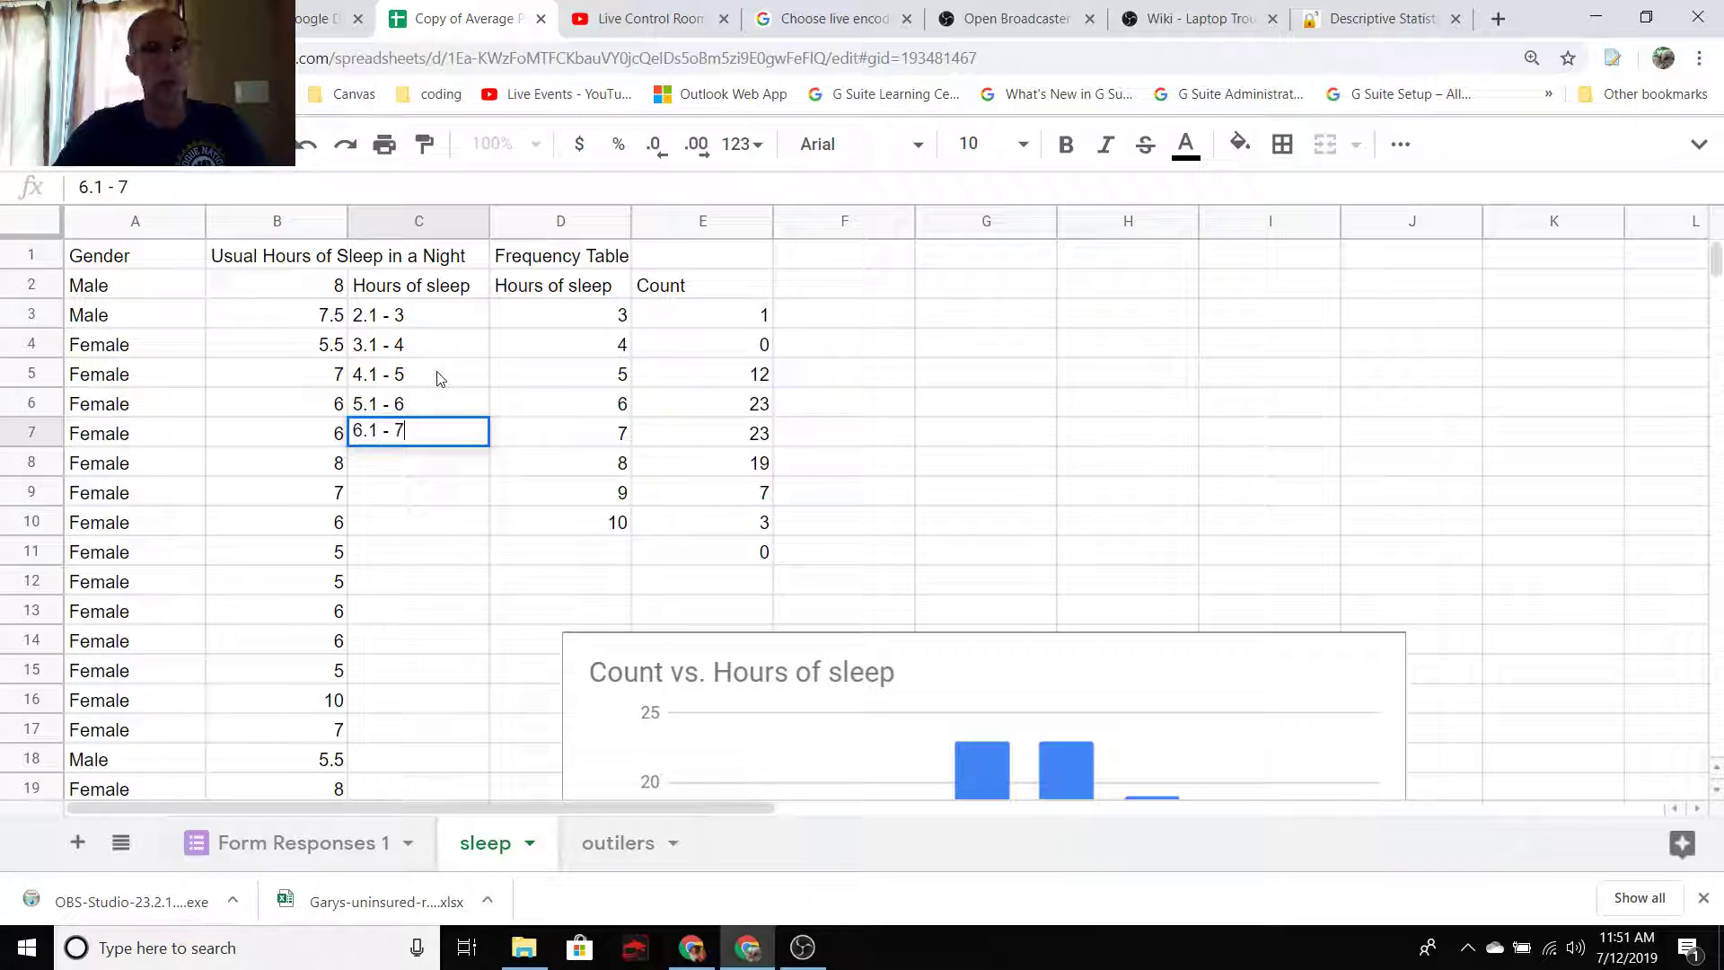
pyautogui.press('Return')
pyautogui.write('7.1 - 8')
pyautogui.press('Return')
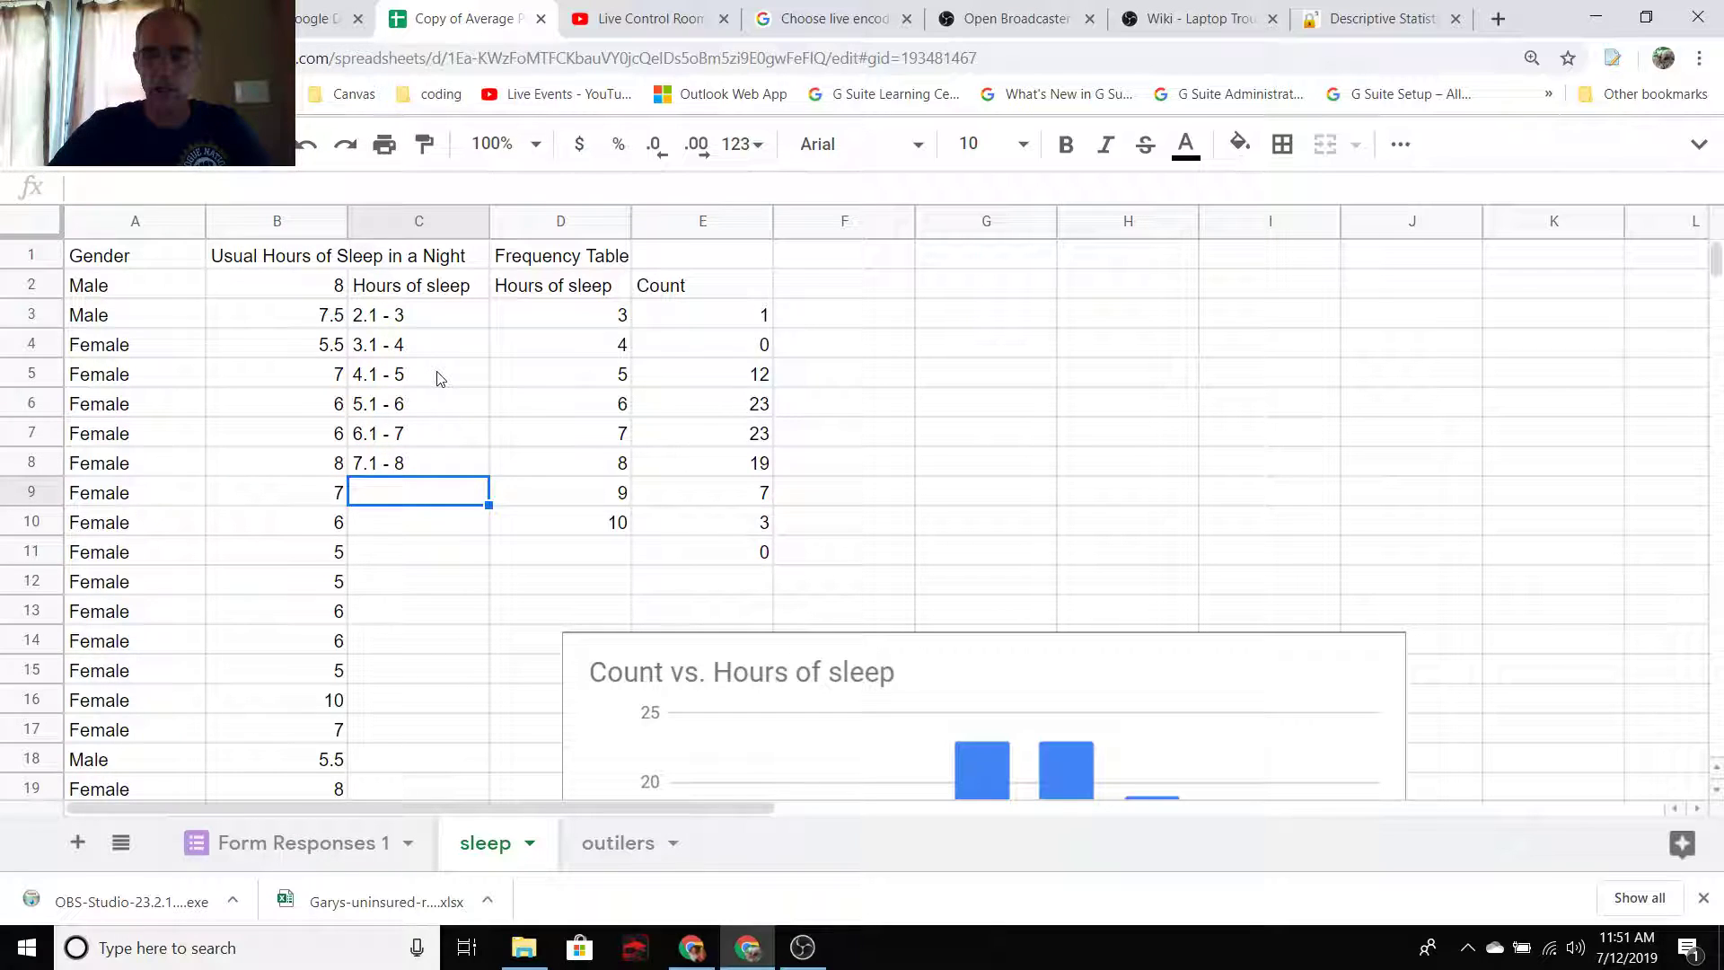
# - Complete the interval labels with "8.1 - 9" in C9 and "9.1 - 10" in C10
pyautogui.write('9')
pyautogui.press('BackSpace')
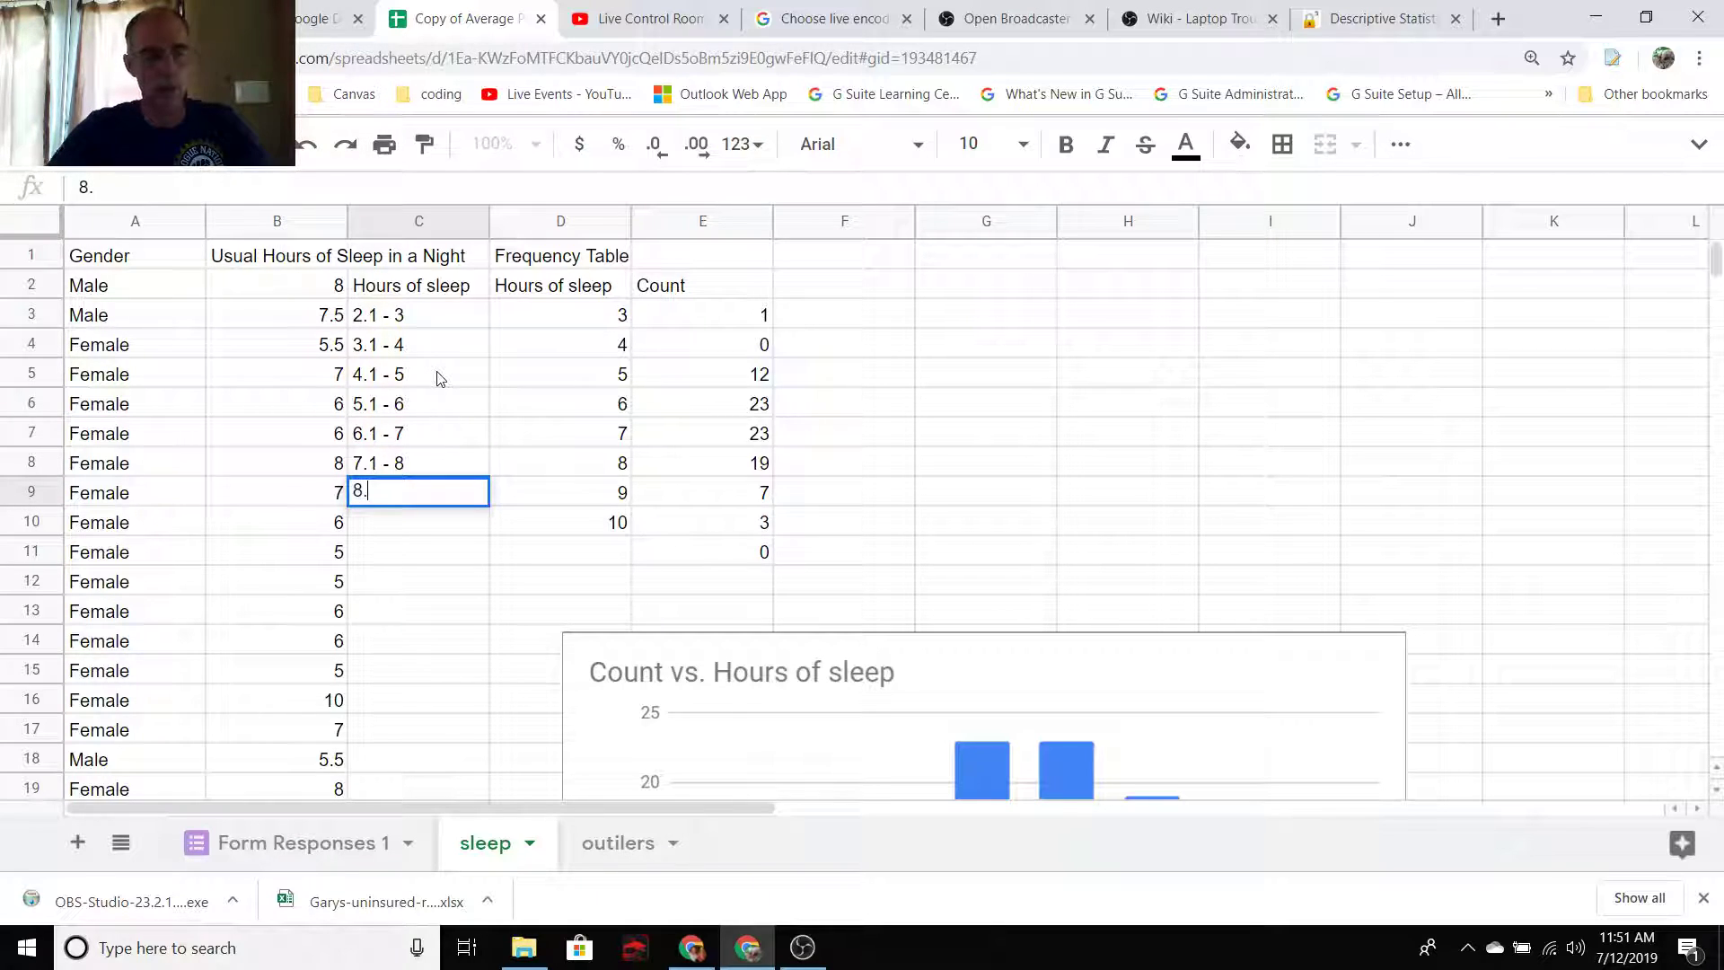
pyautogui.write('8.1 - 9')
pyautogui.press('Return')
pyautogui.write('9.1')
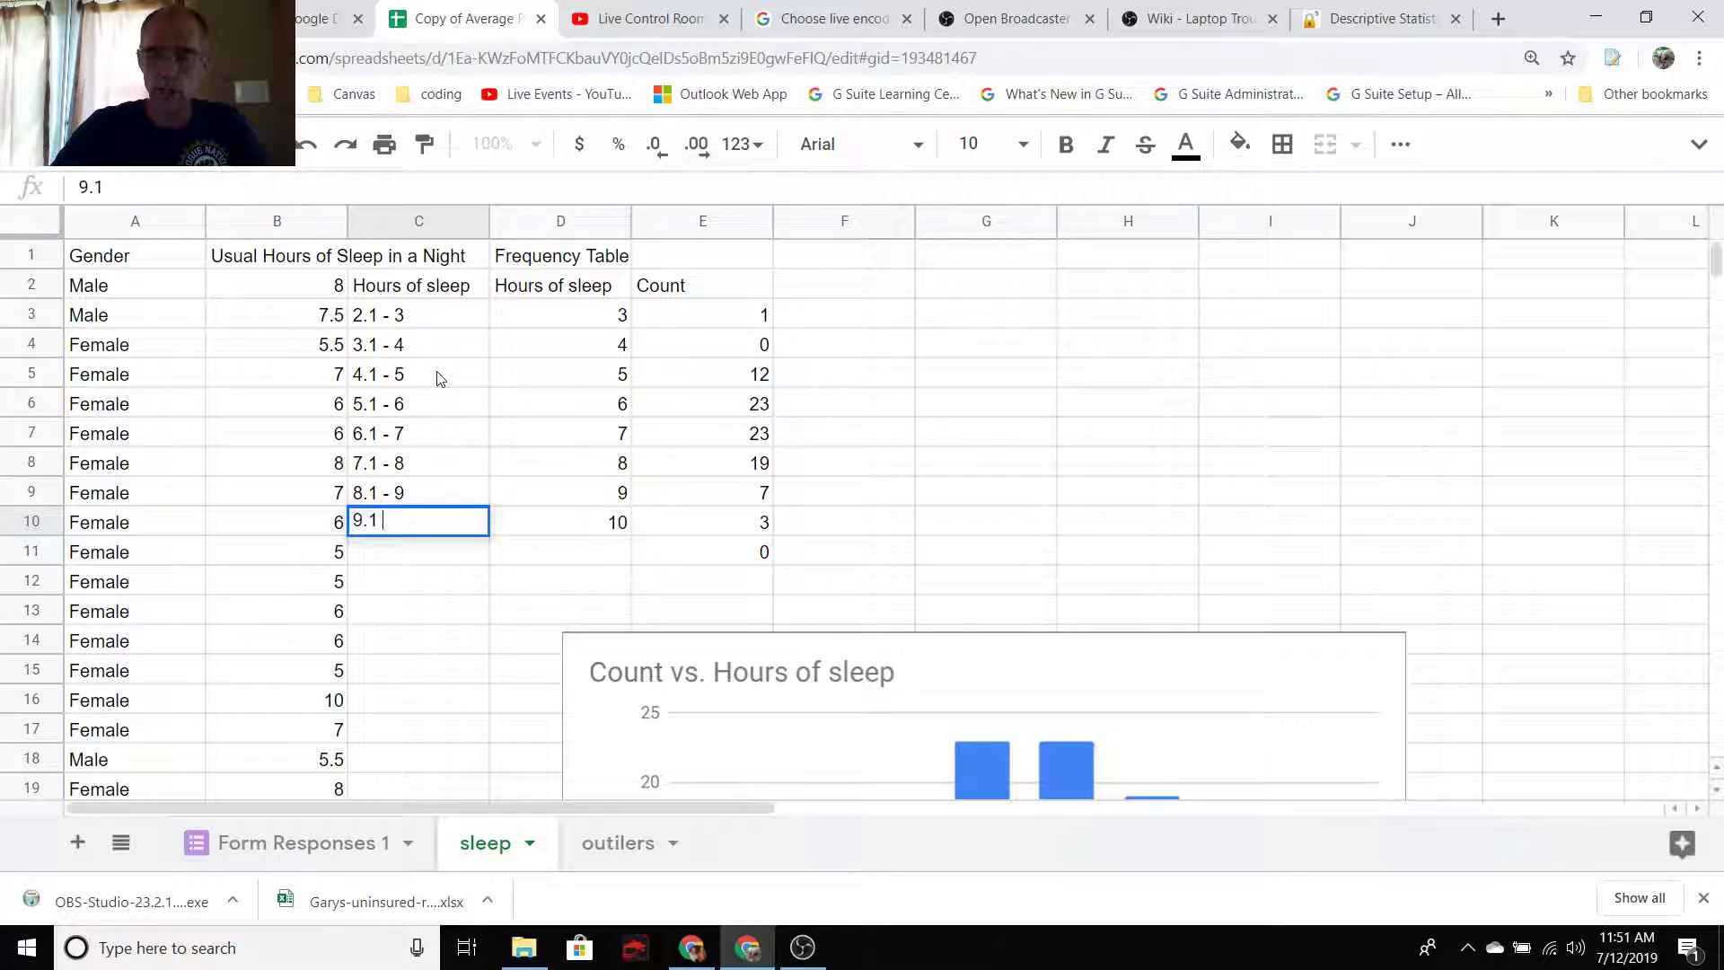
pyautogui.write(' - 10')
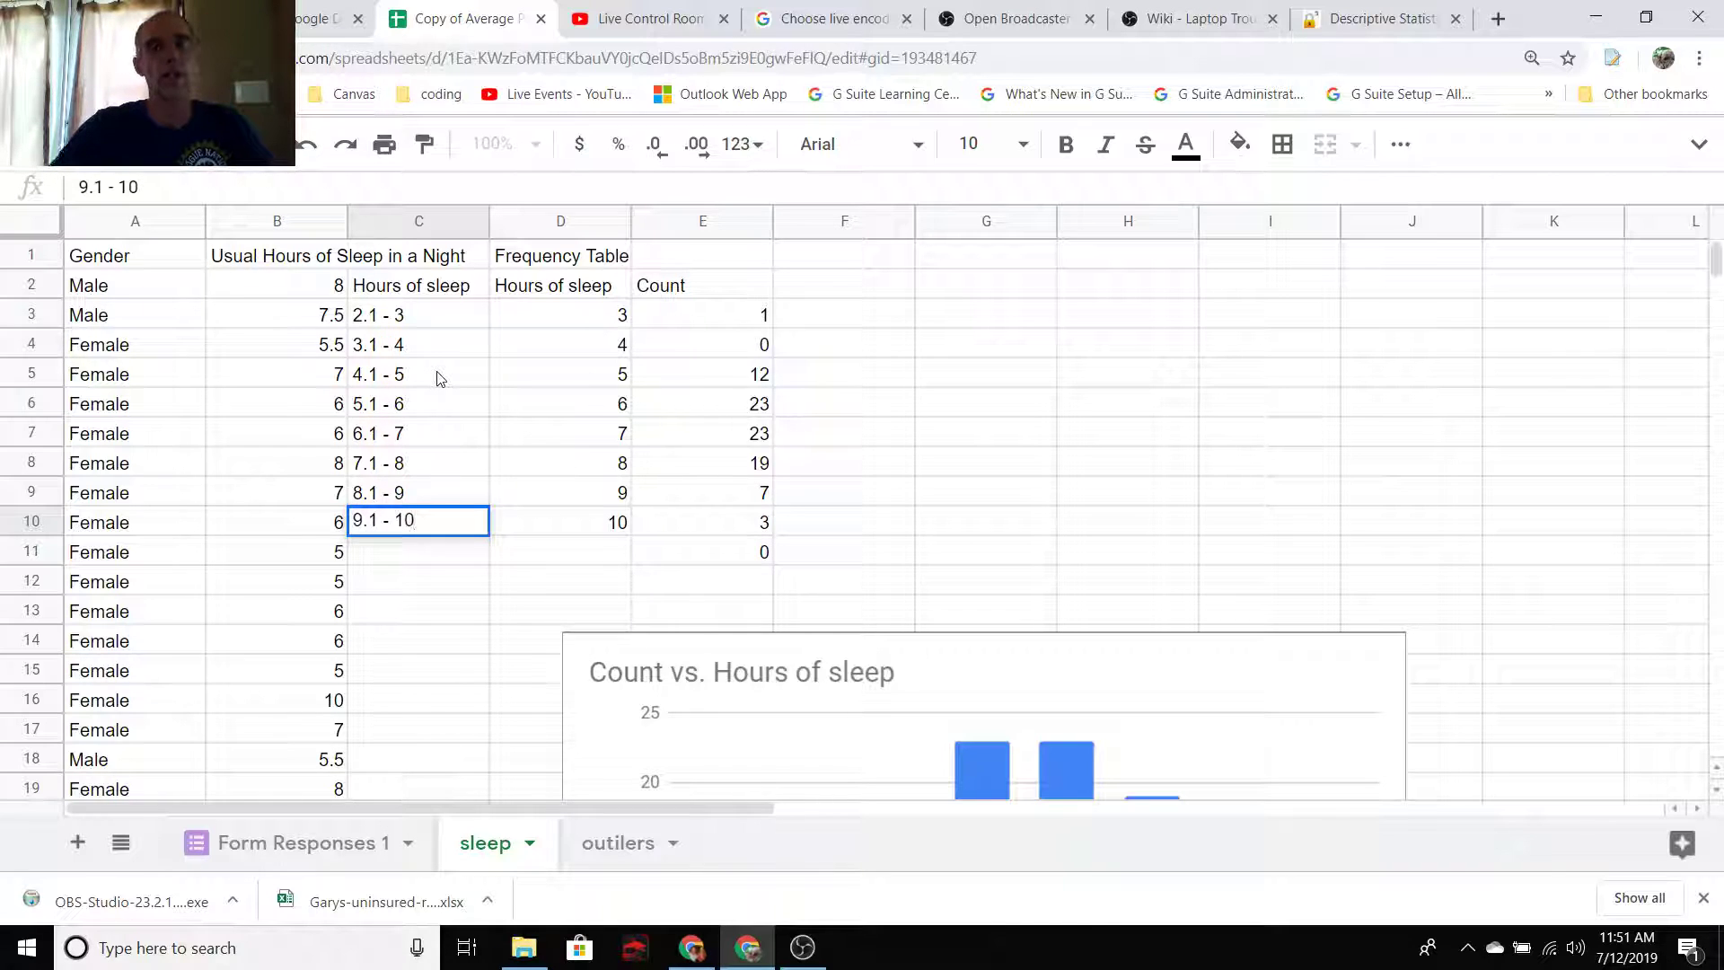
pyautogui.press('Tab')
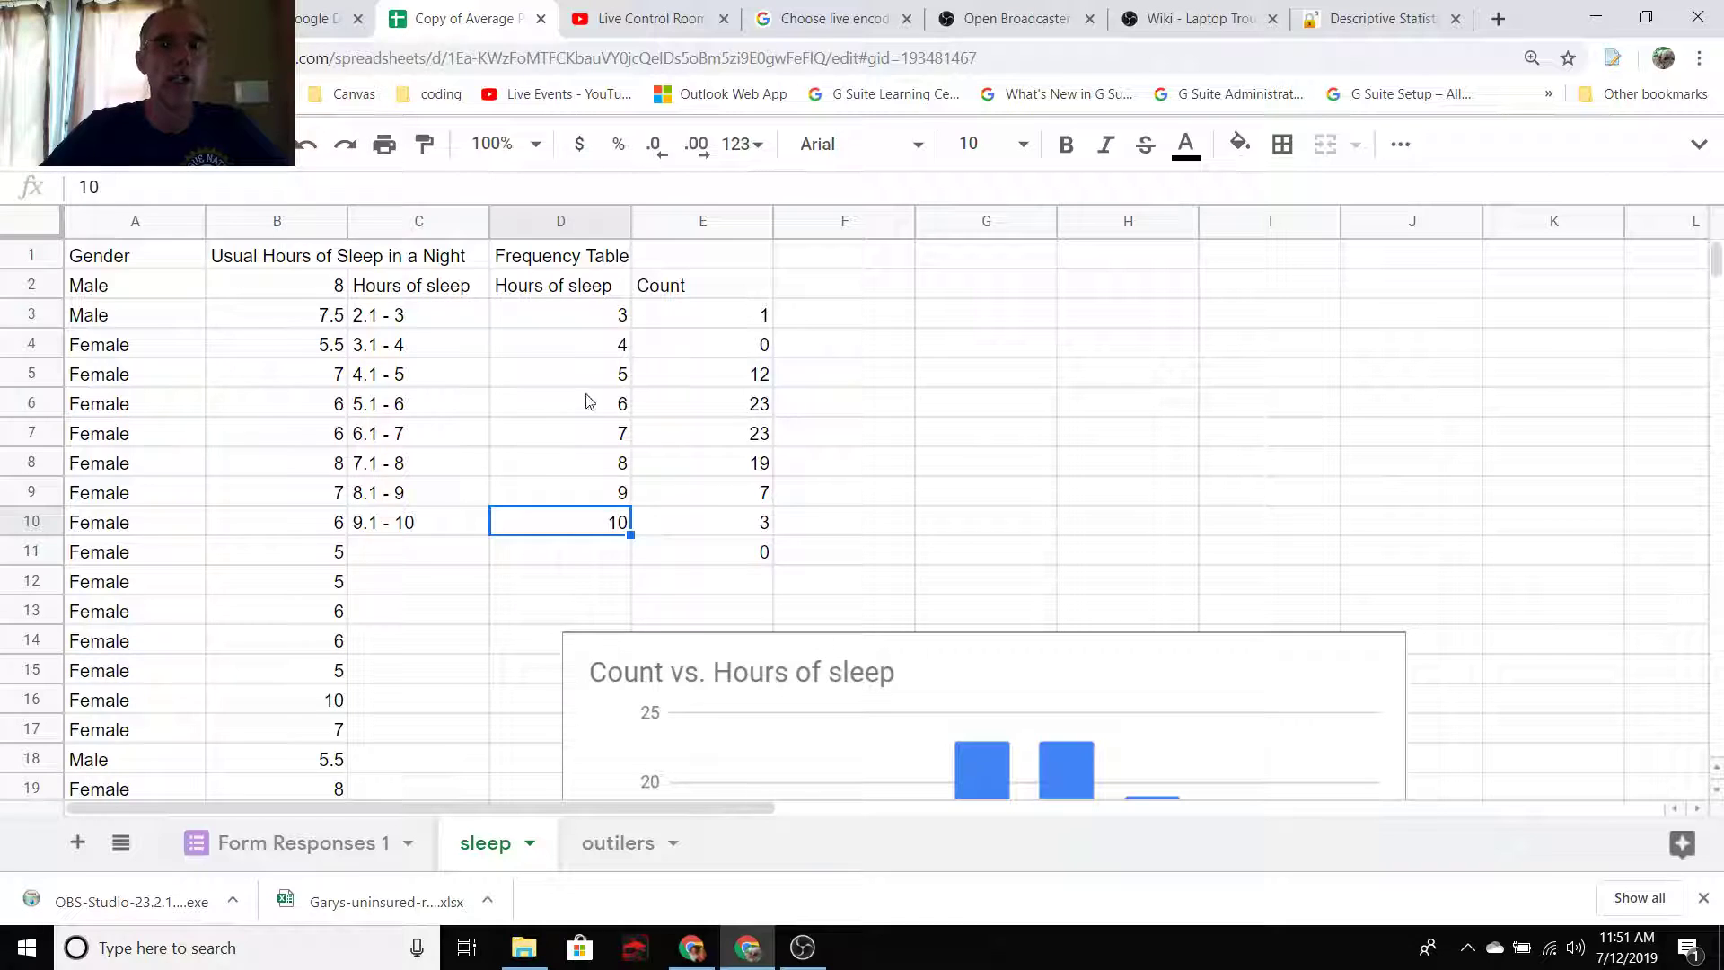
# - Insert a column chart from the Count cells E2:E10
pyautogui.moveTo(717, 297); pyautogui.dragTo(715, 531)
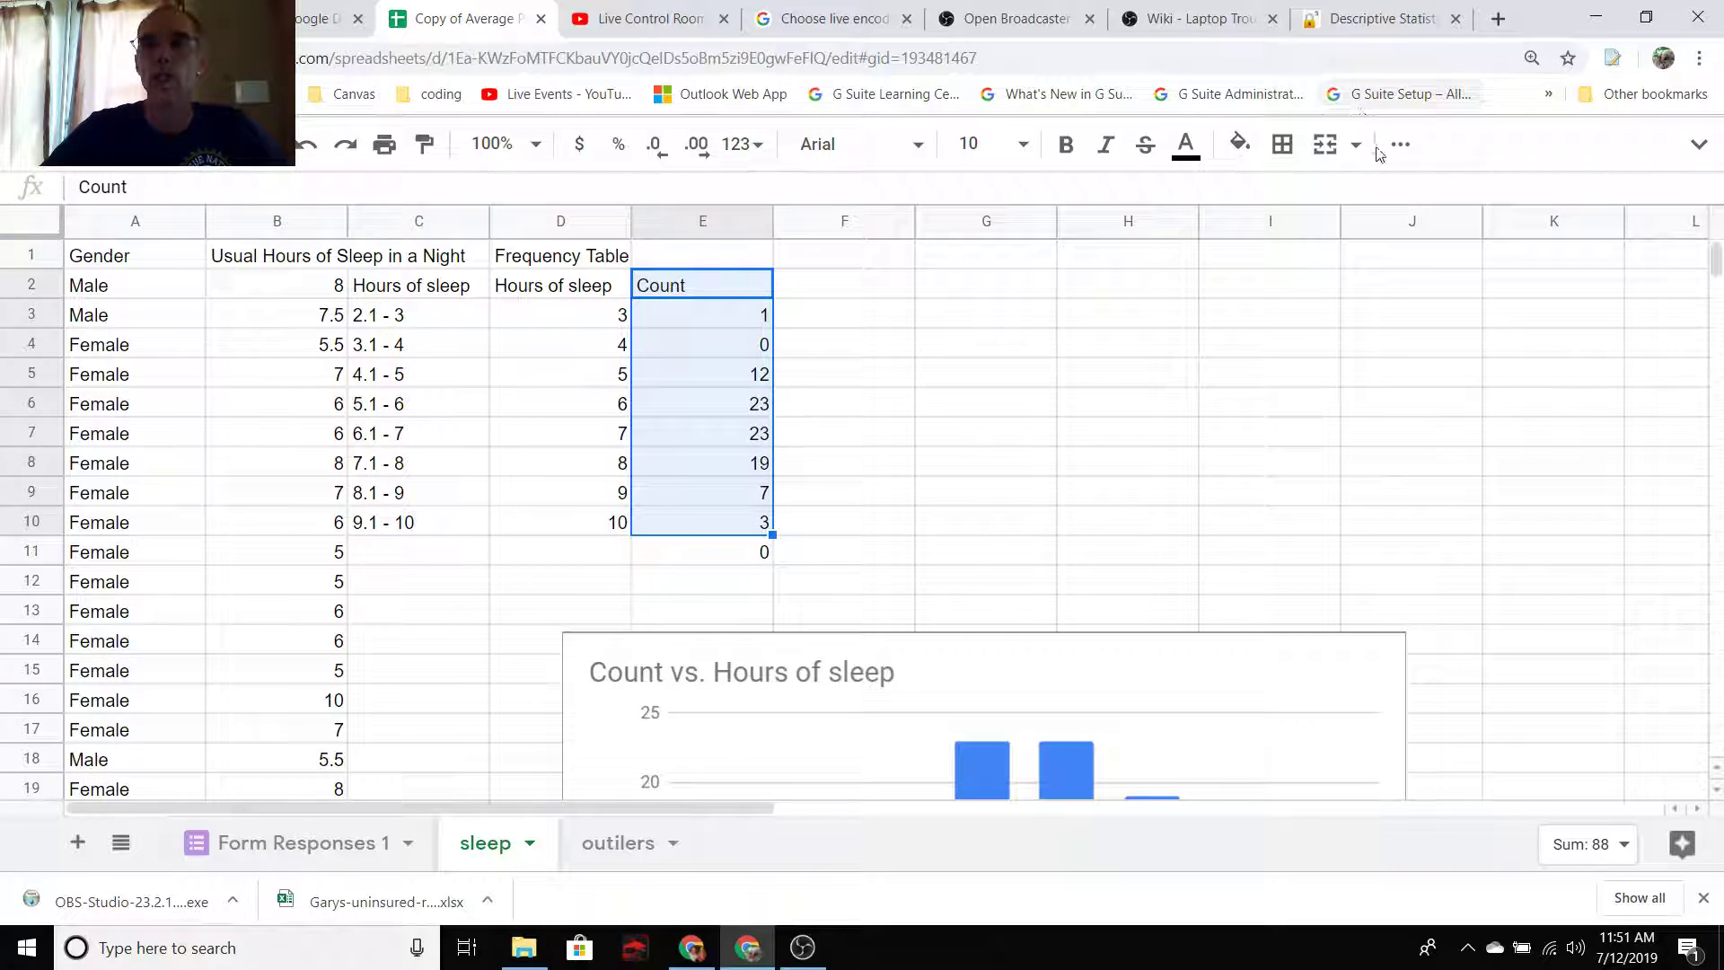
pyautogui.click(1400, 145)
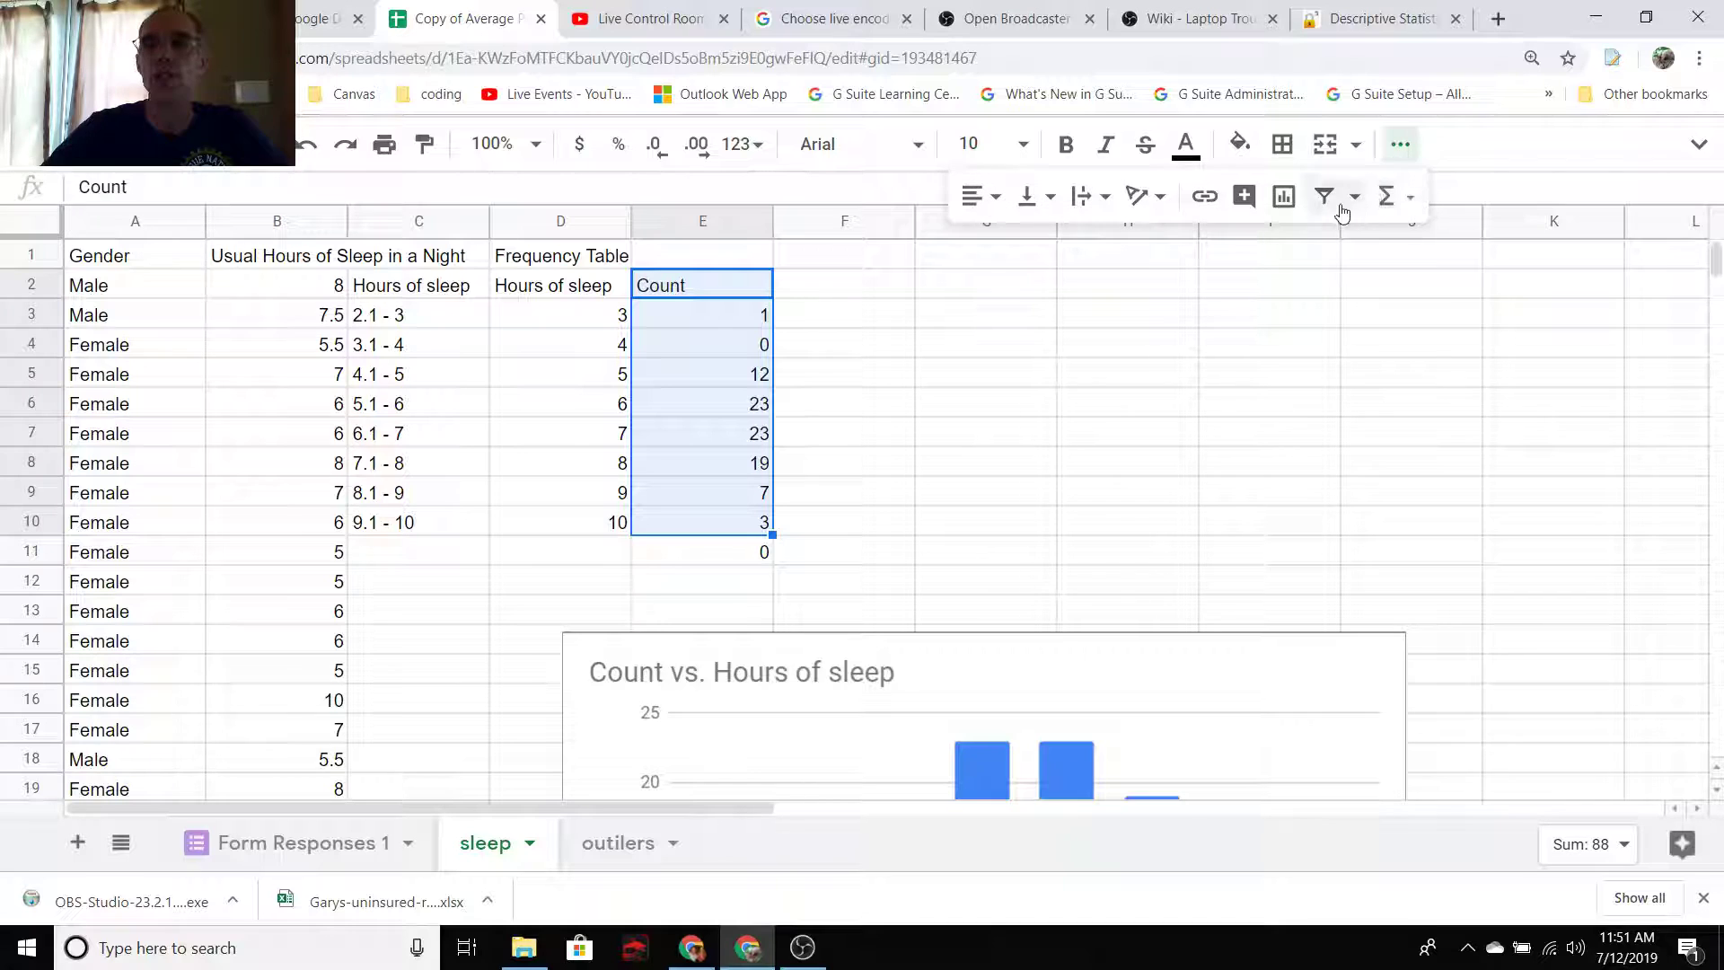
pyautogui.click(1282, 197)
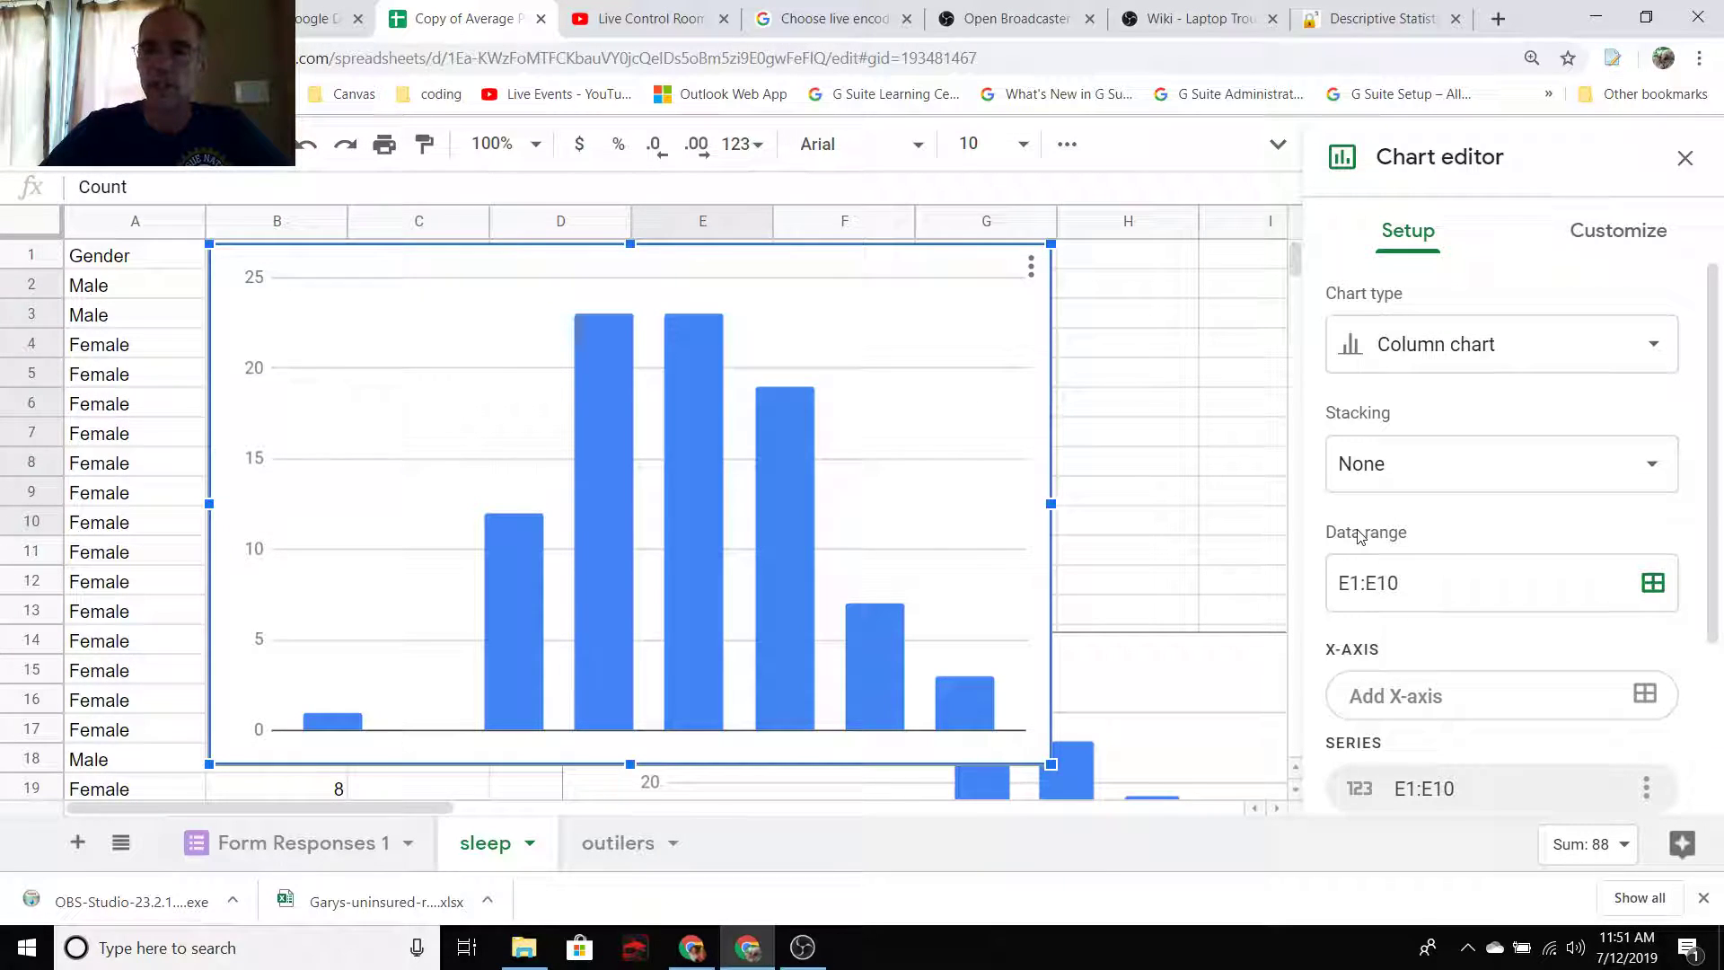
pyautogui.scroll(-1, 1360, 536)
pyautogui.click(1399, 635)
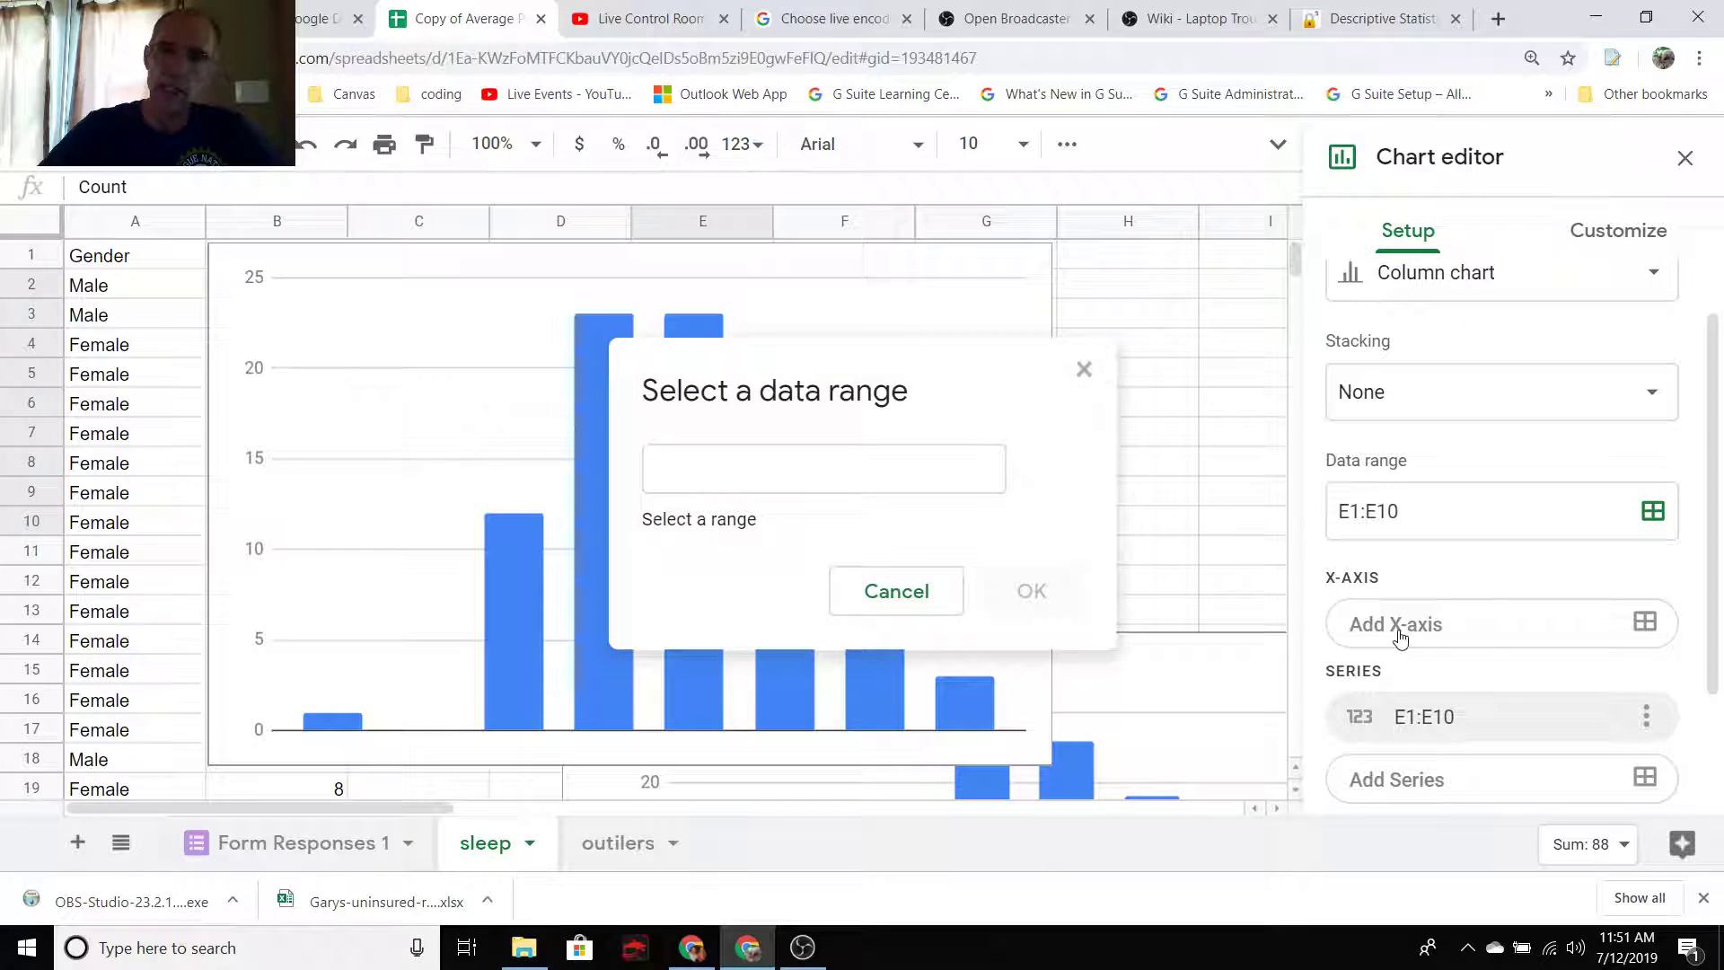
pyautogui.click(897, 592)
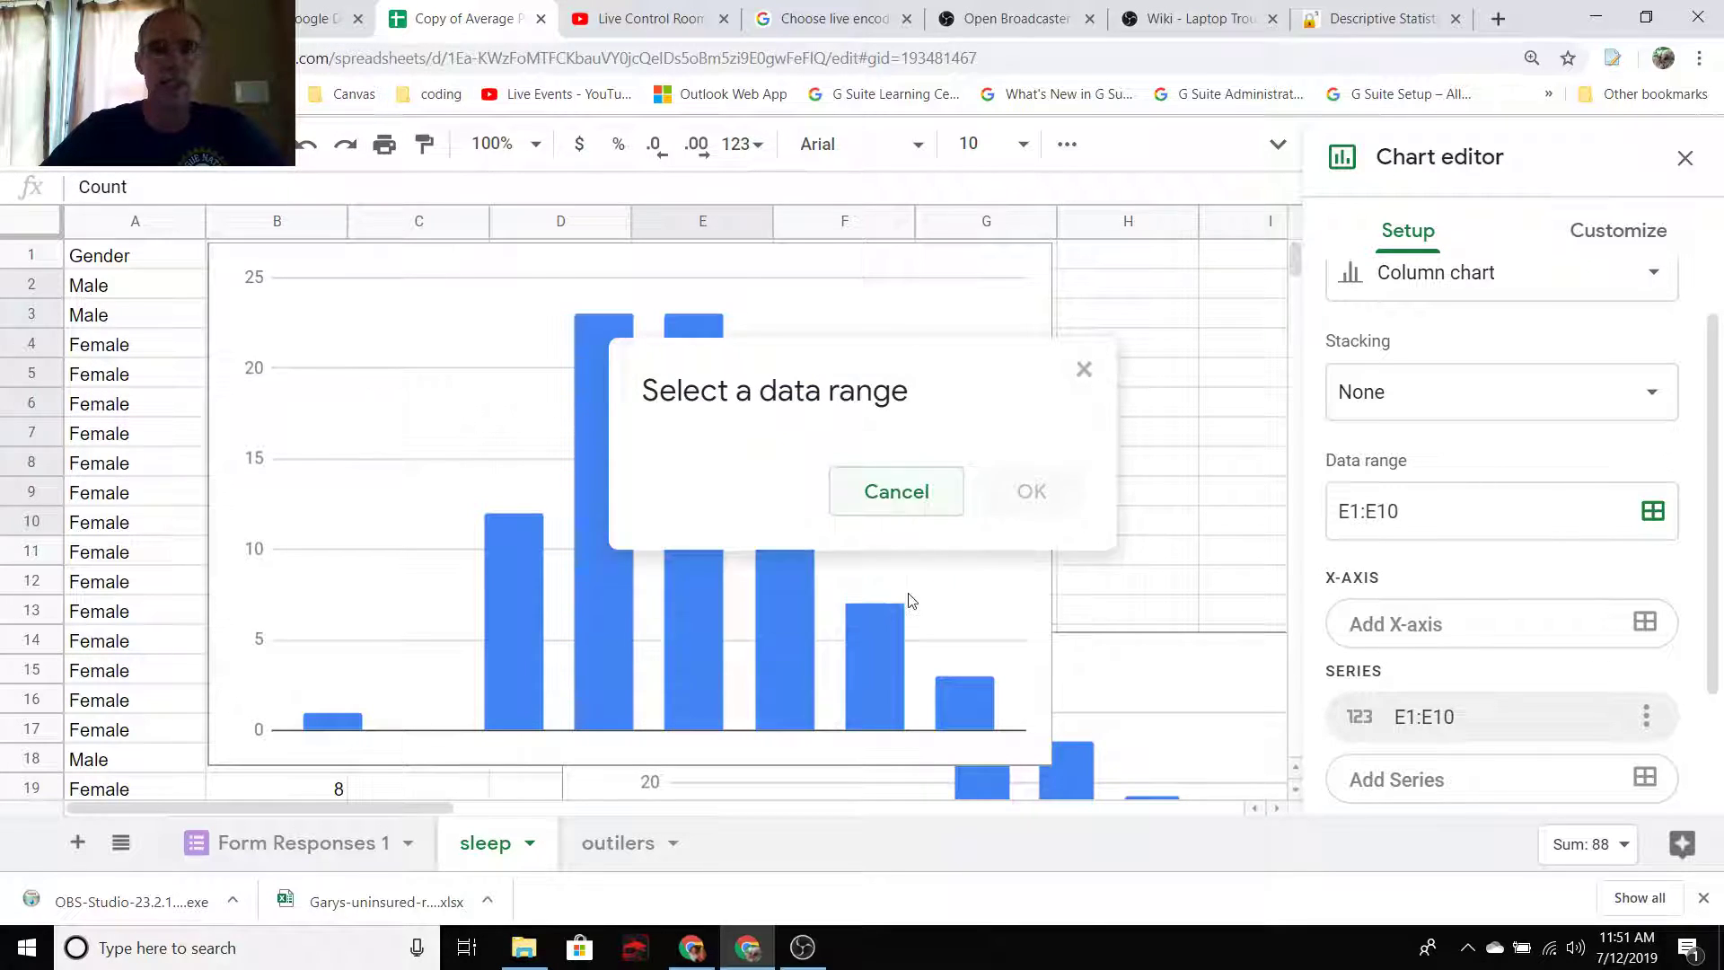
# - Move the new chart down off the interval labels and set its X-axis to the range C2:C10
pyautogui.click(827, 273)
pyautogui.moveTo(827, 273); pyautogui.dragTo(1122, 527)
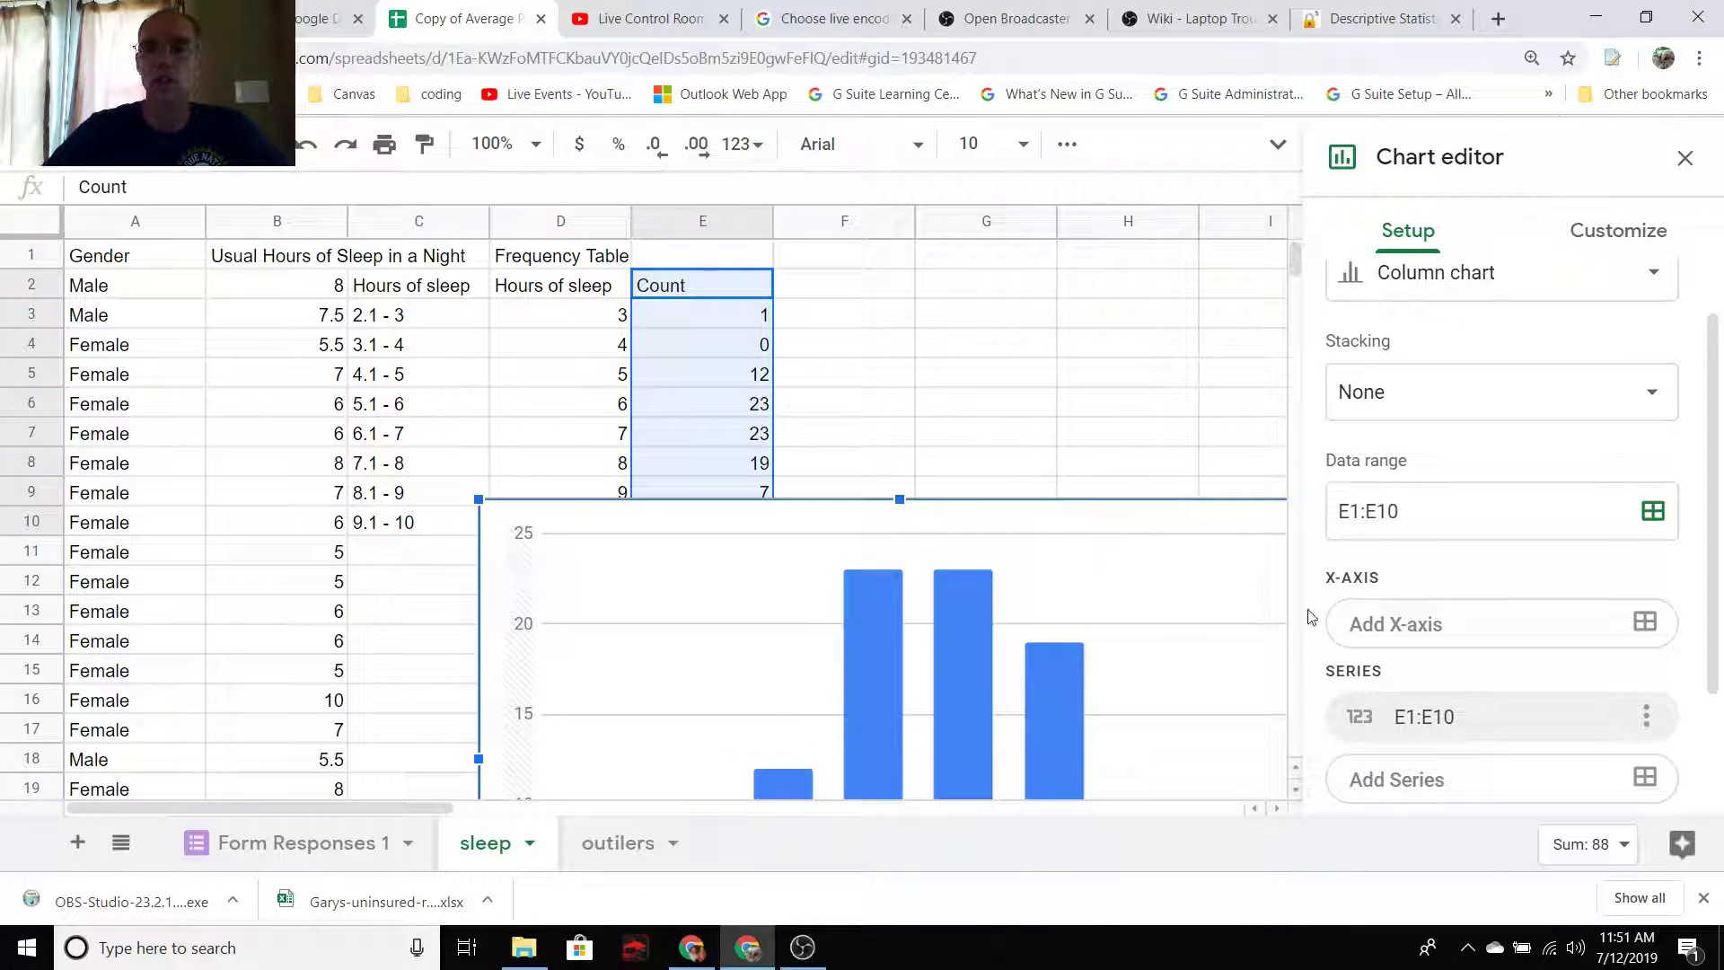
pyautogui.click(1421, 629)
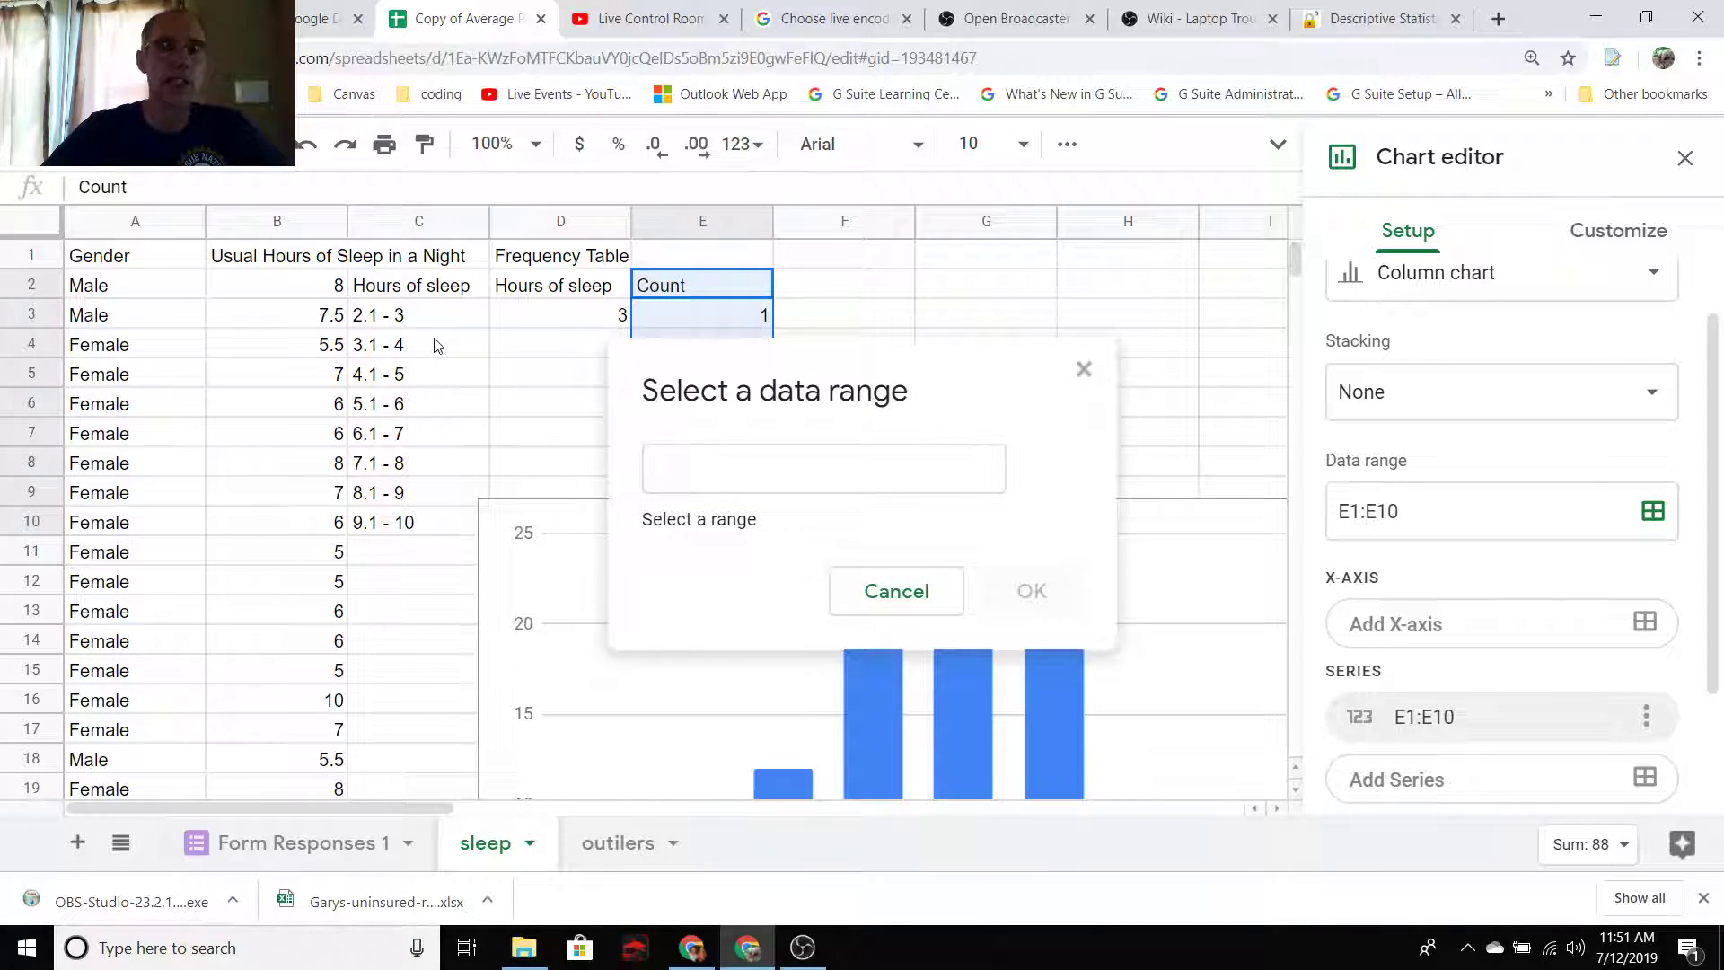
pyautogui.moveTo(412, 284); pyautogui.dragTo(390, 530)
pyautogui.click(1024, 563)
pyautogui.scroll(-1, 1041, 563)
pyautogui.scroll(-5, 1042, 562)
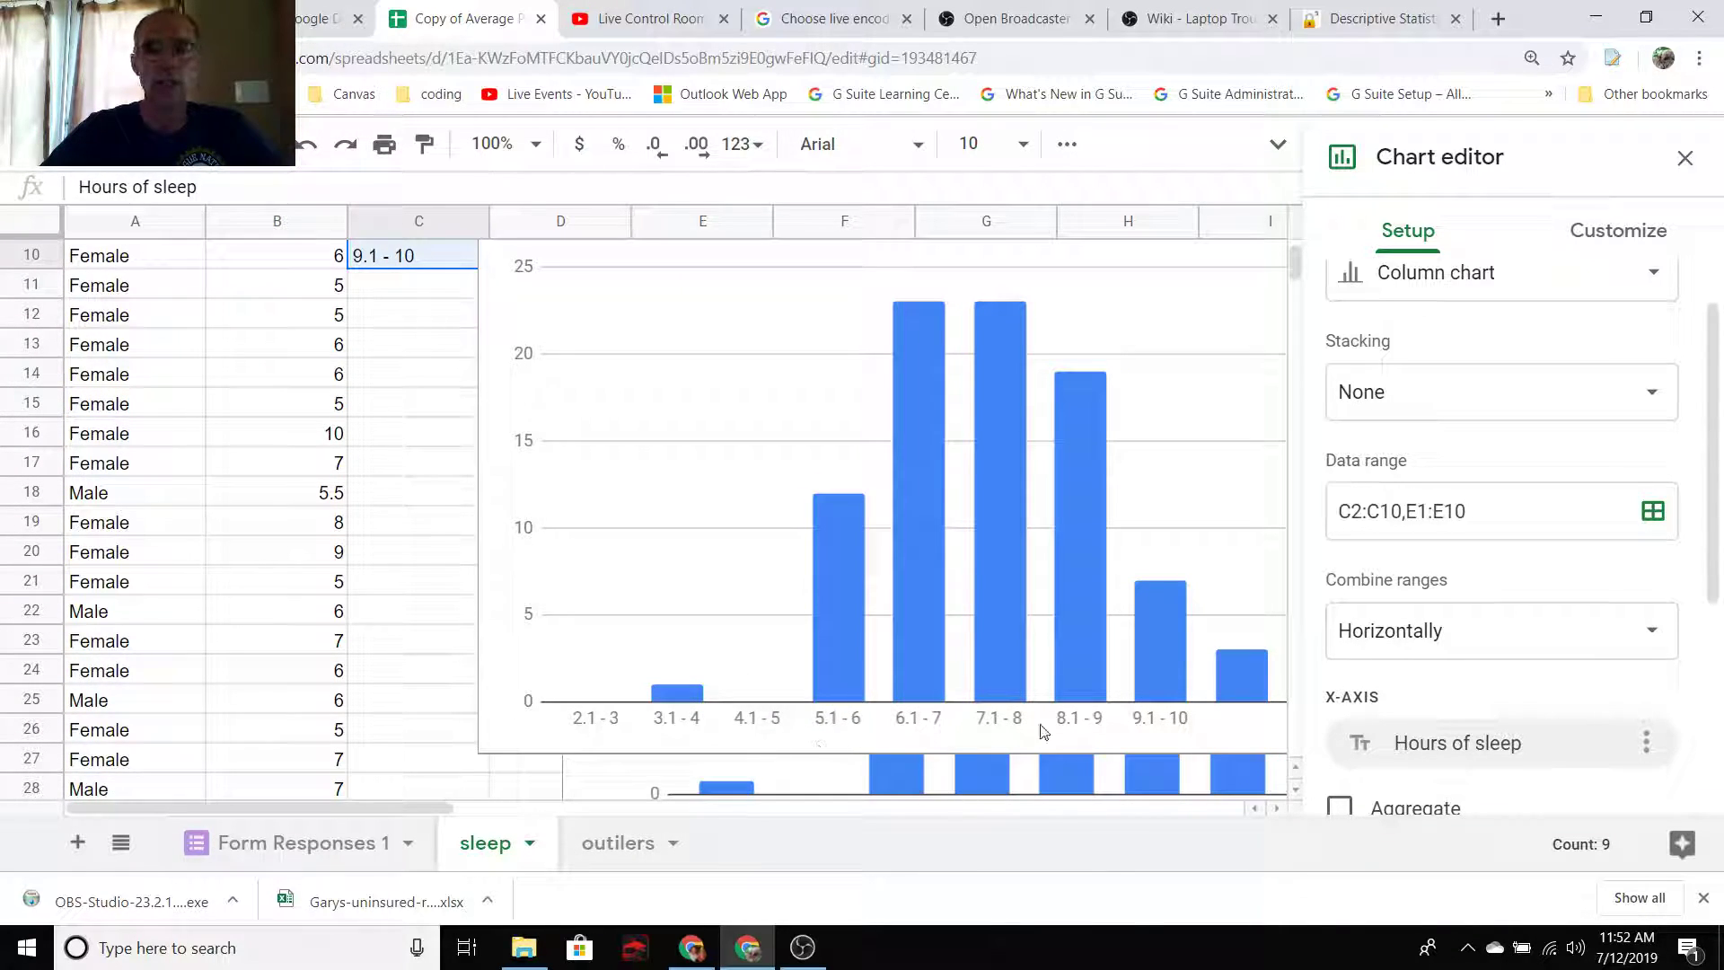
# - Move the new chart down to start at about row 15 and close the chart editor
pyautogui.scroll(1, 916, 611)
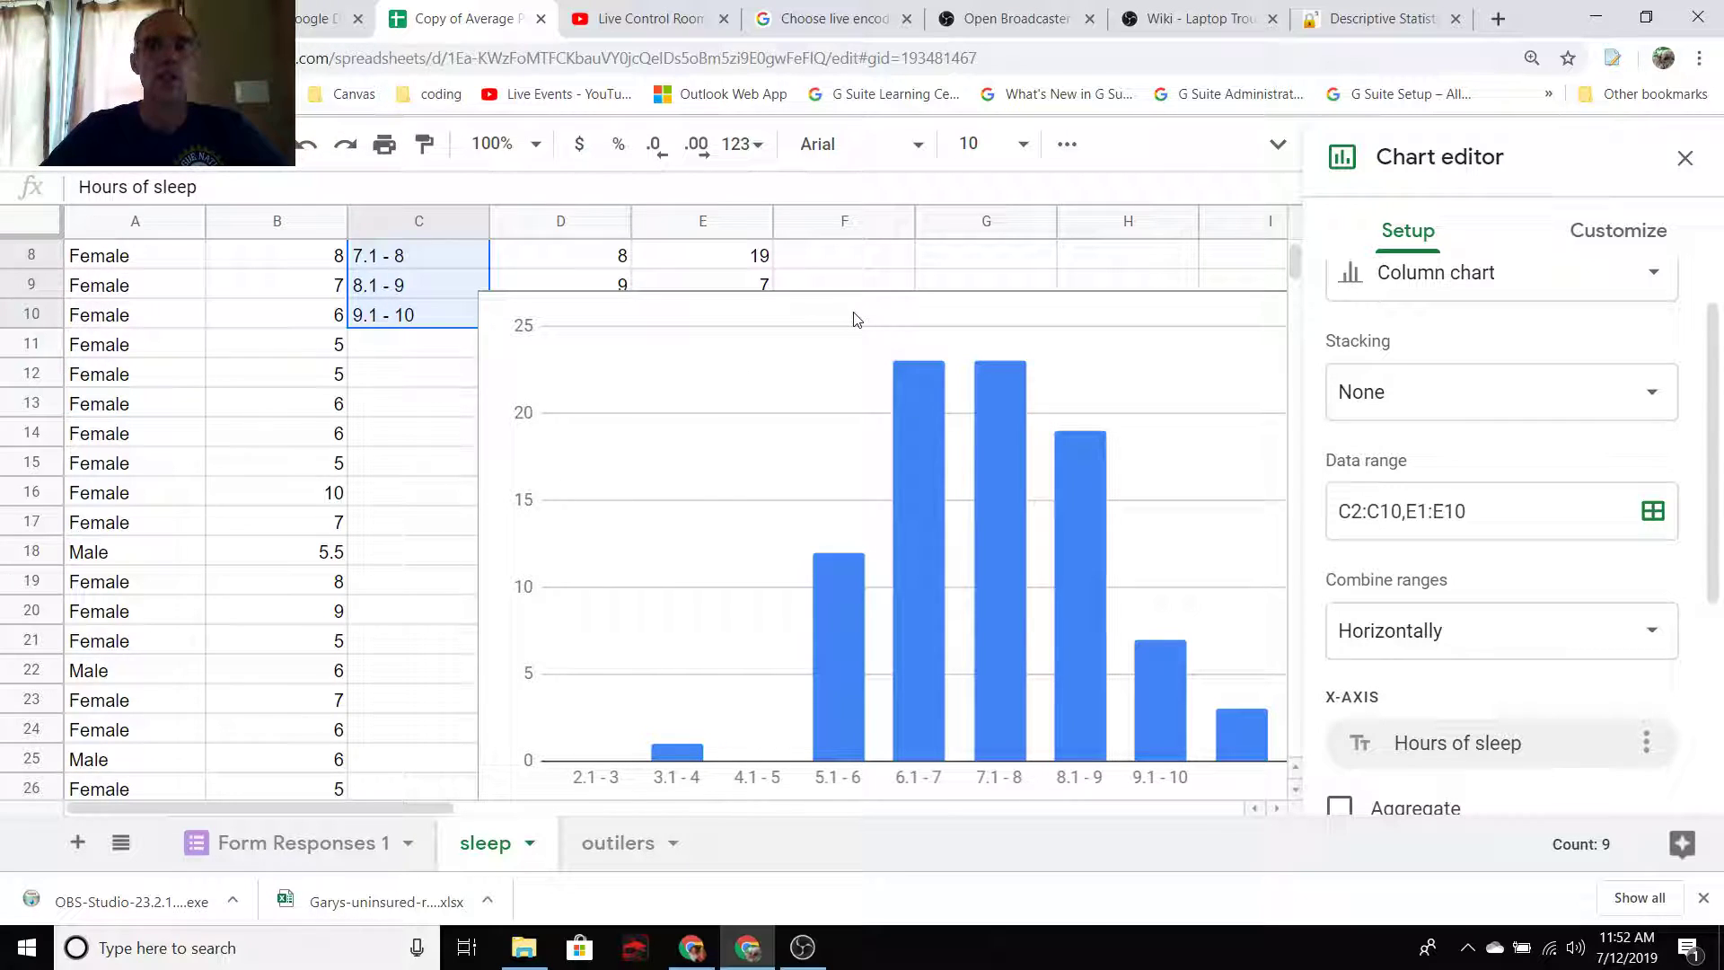
pyautogui.click(847, 456)
pyautogui.moveTo(1138, 315); pyautogui.dragTo(1112, 493)
pyautogui.click(1041, 319)
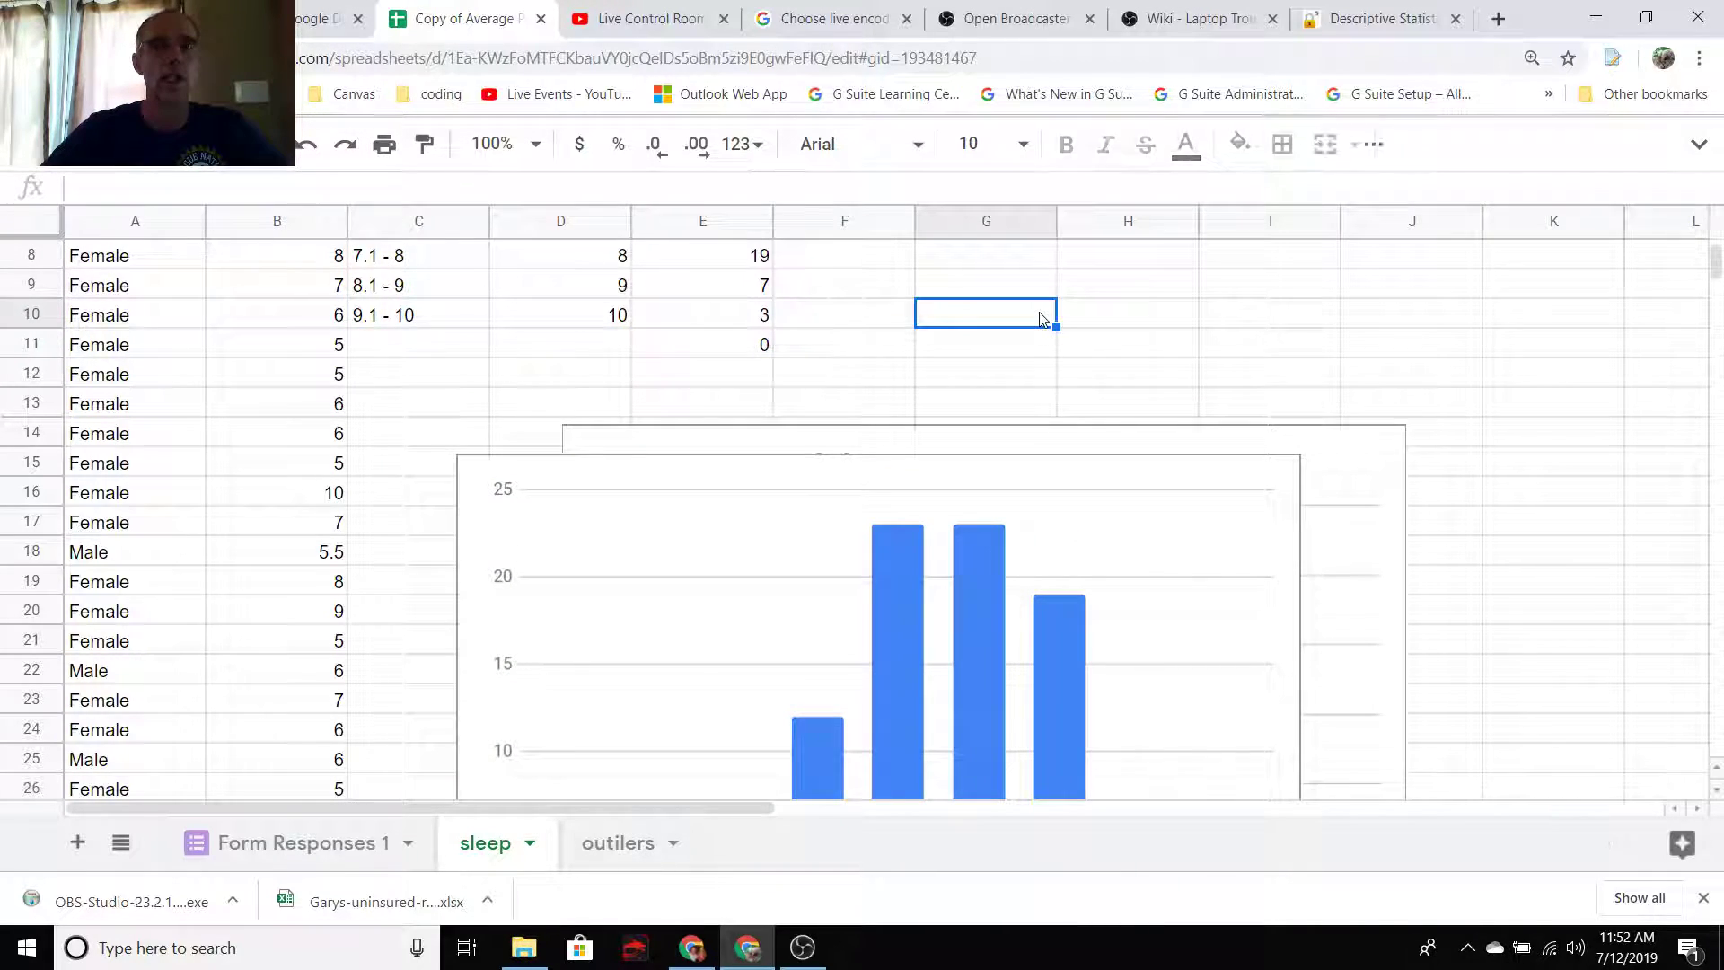
# - Insert another column chart from the two separate ranges C2:C10 and E2:E10
pyautogui.scroll(3, 662, 348)
pyautogui.scroll(2, 663, 348)
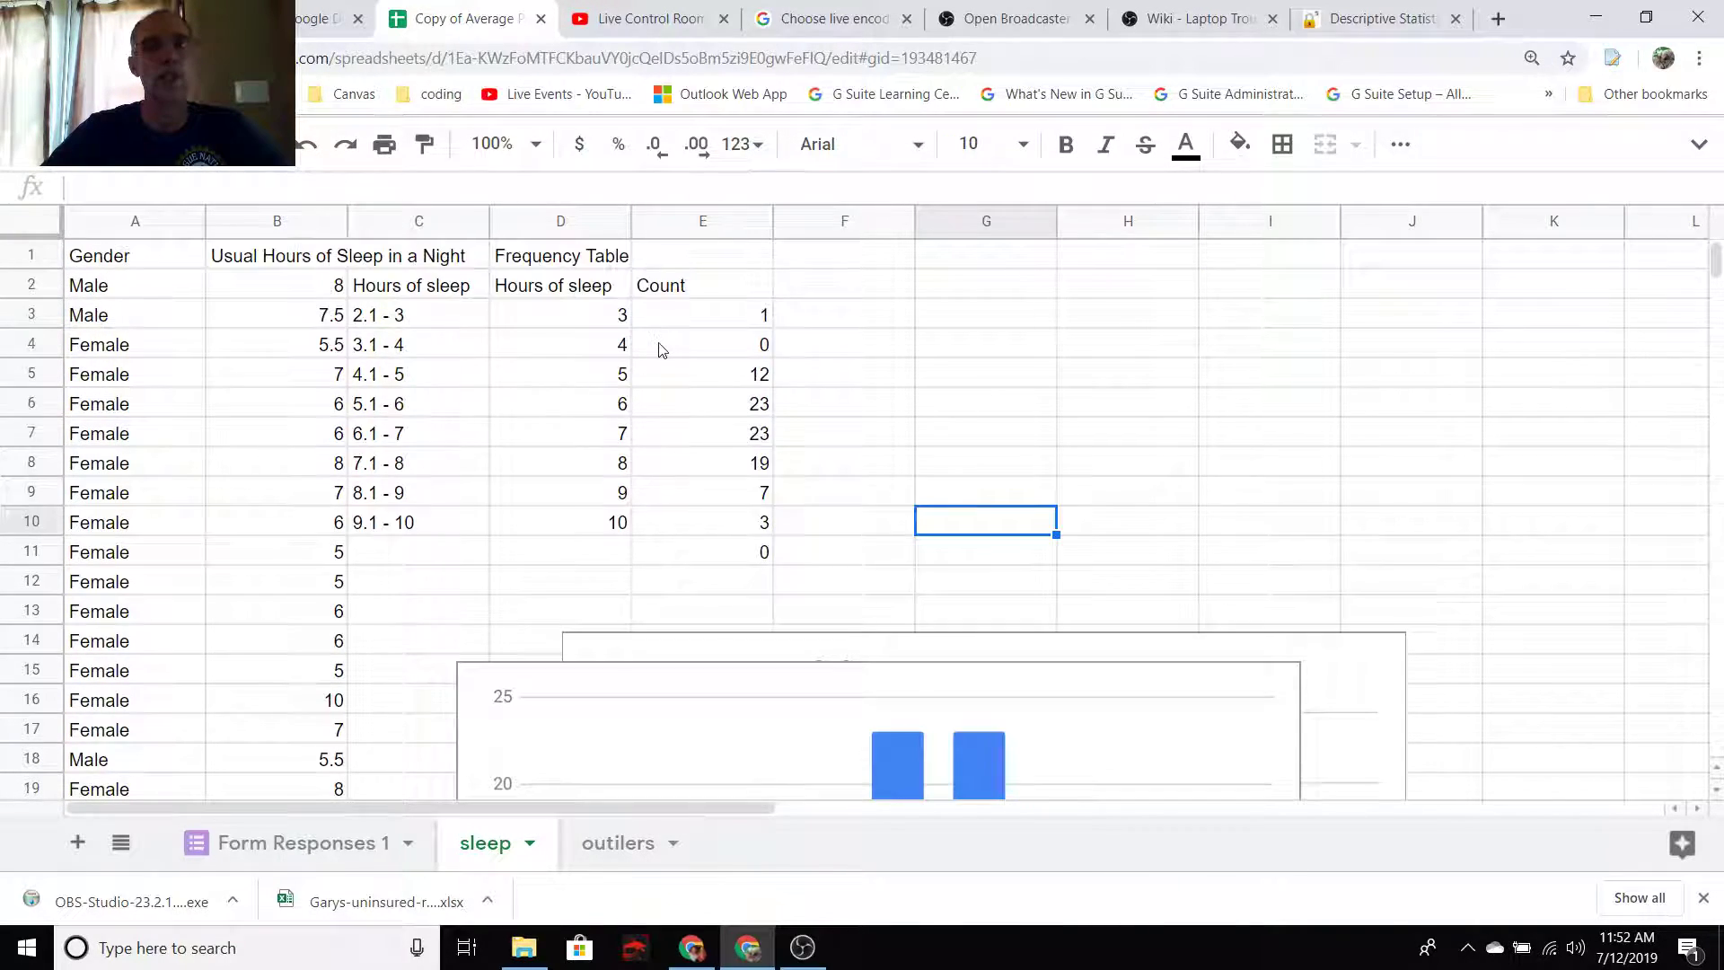
pyautogui.moveTo(422, 285); pyautogui.dragTo(426, 525)
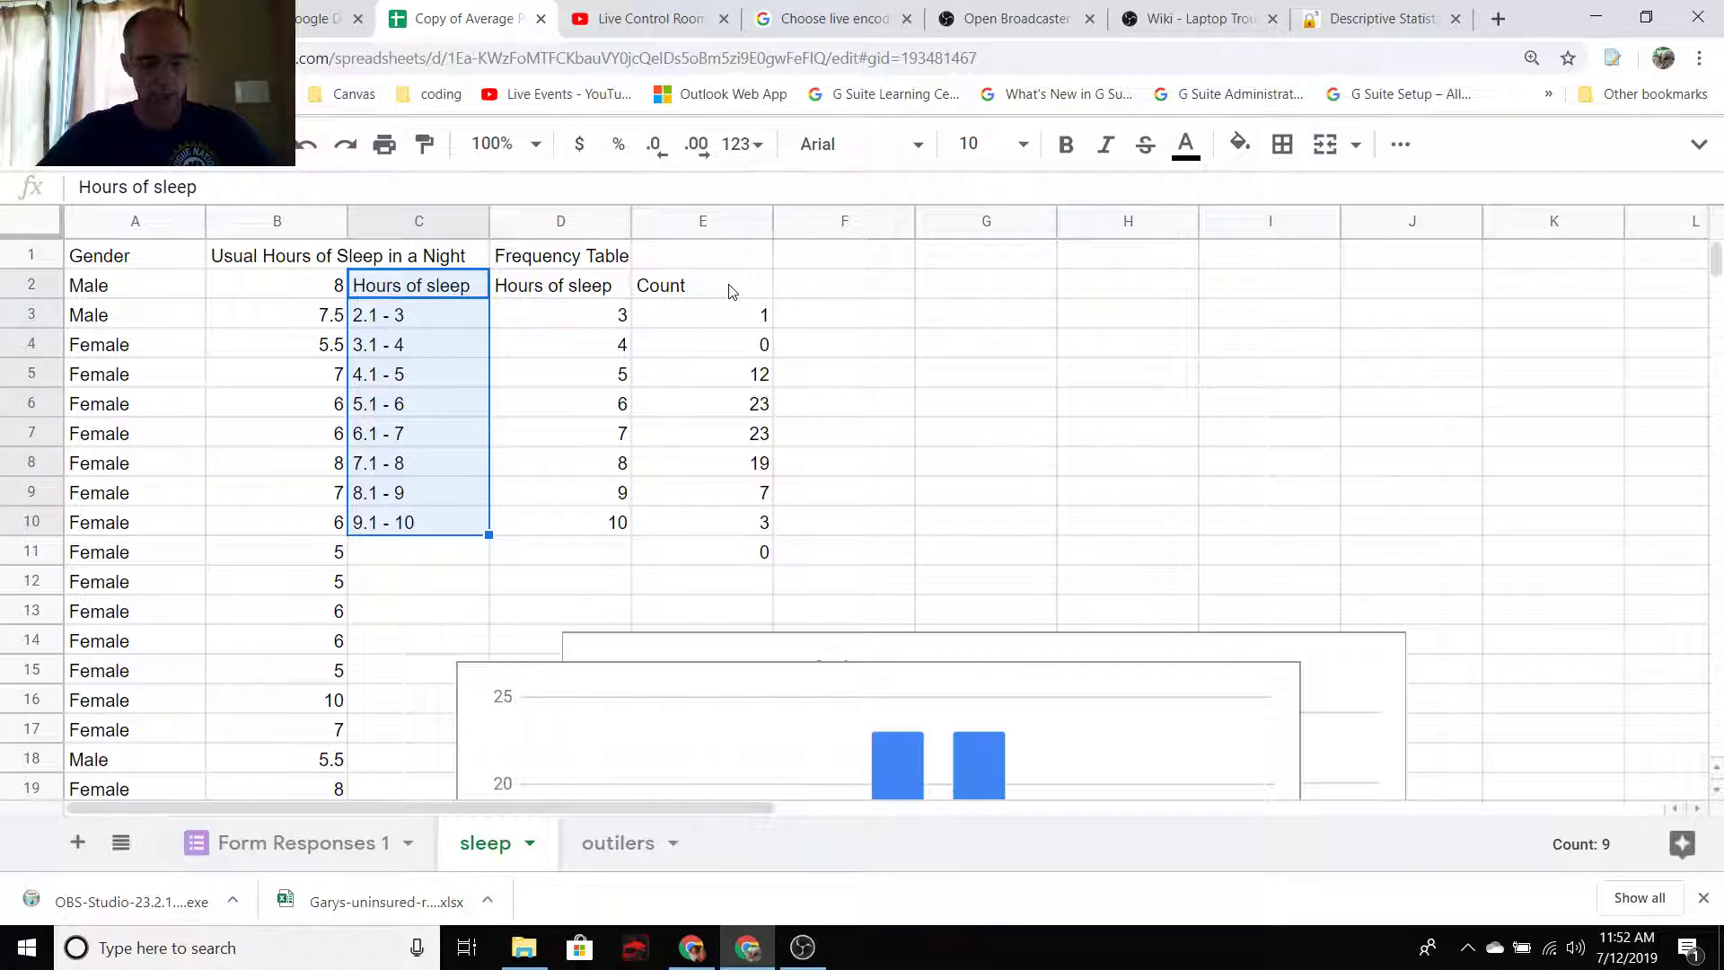
pyautogui.moveTo(729, 289); pyautogui.dragTo(740, 528)
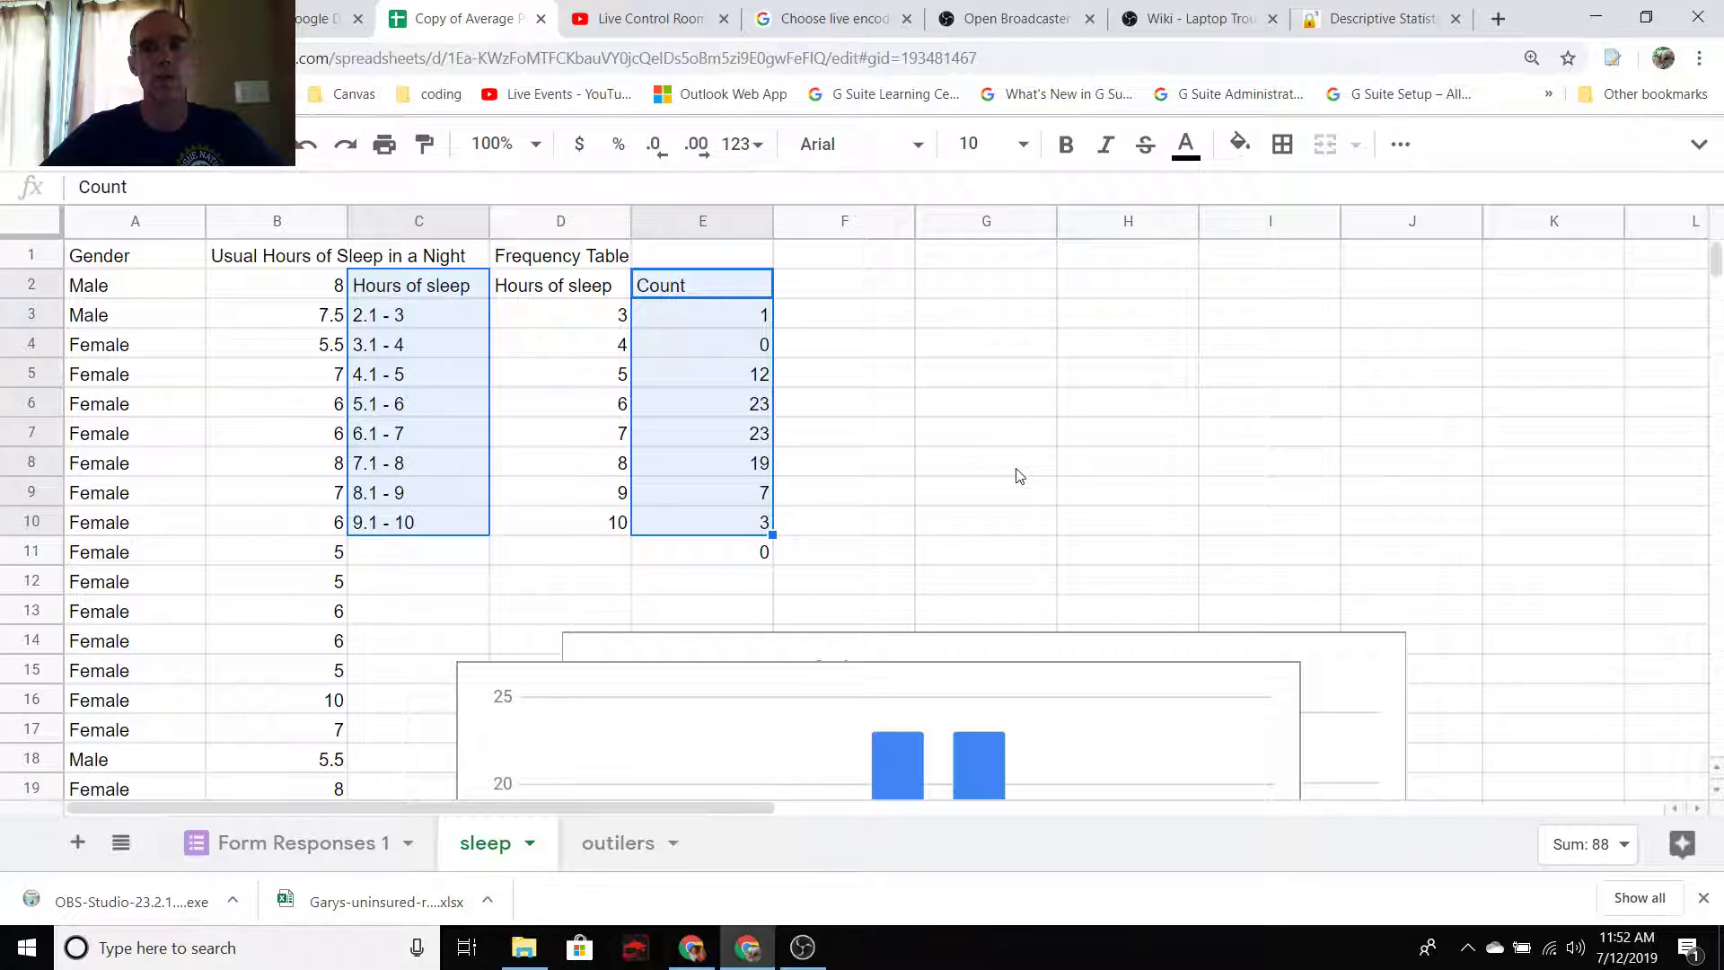
pyautogui.click(1401, 144)
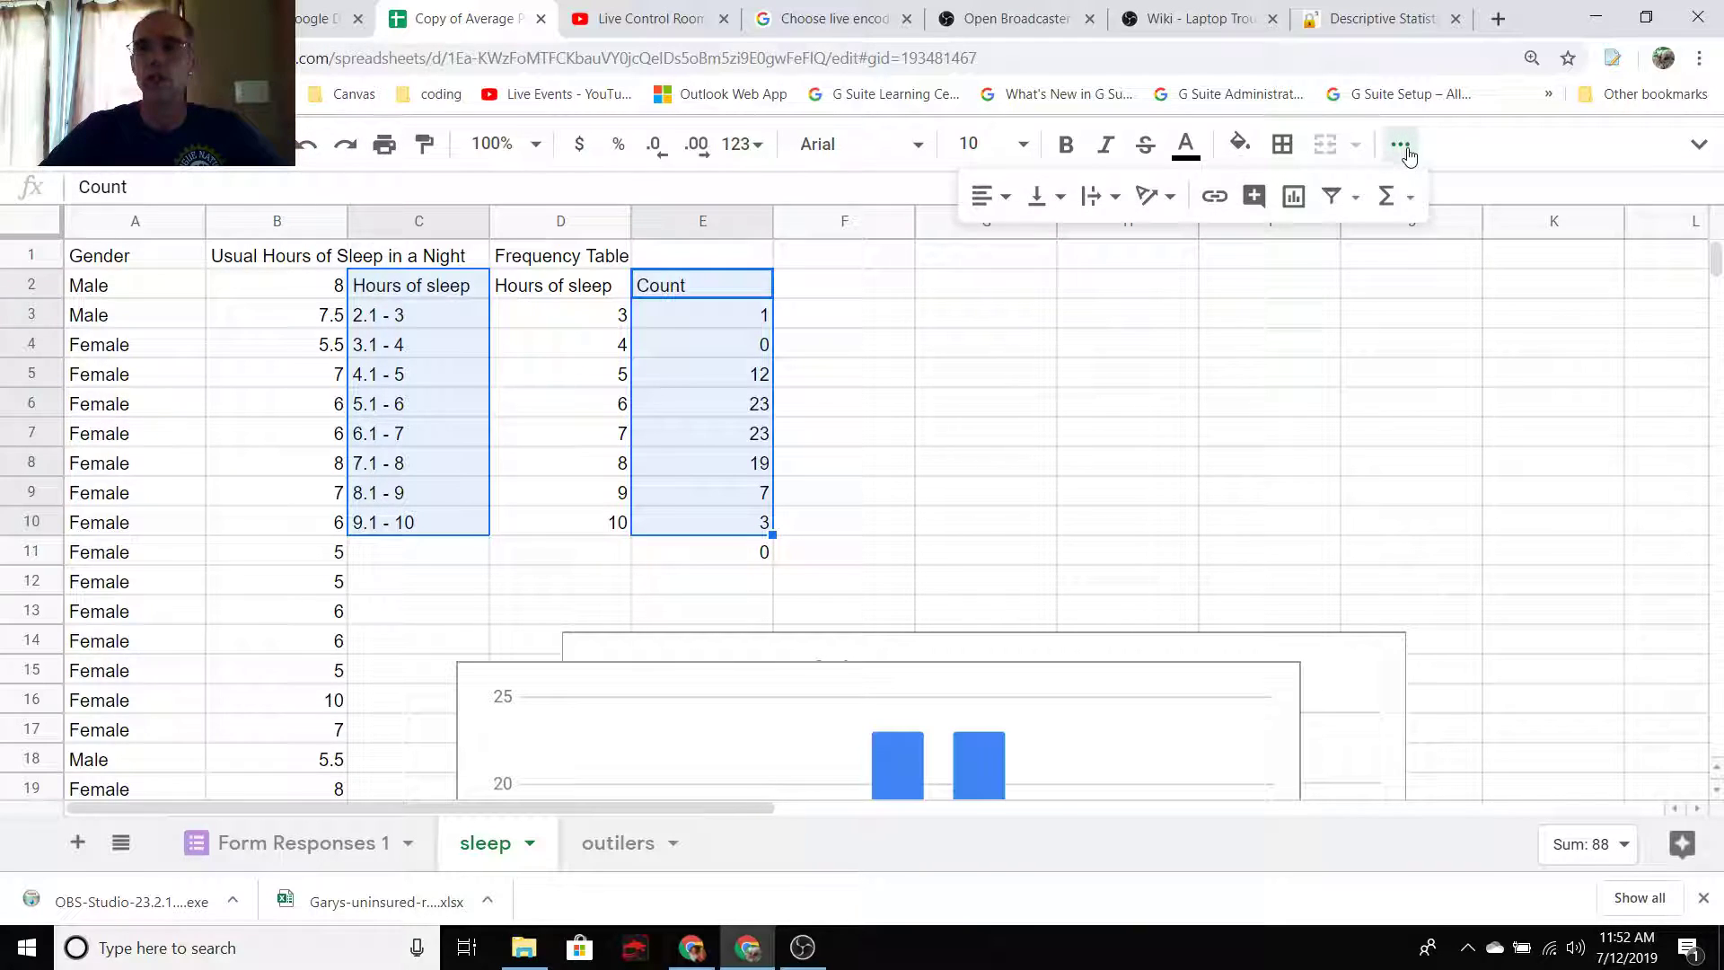
pyautogui.click(1294, 194)
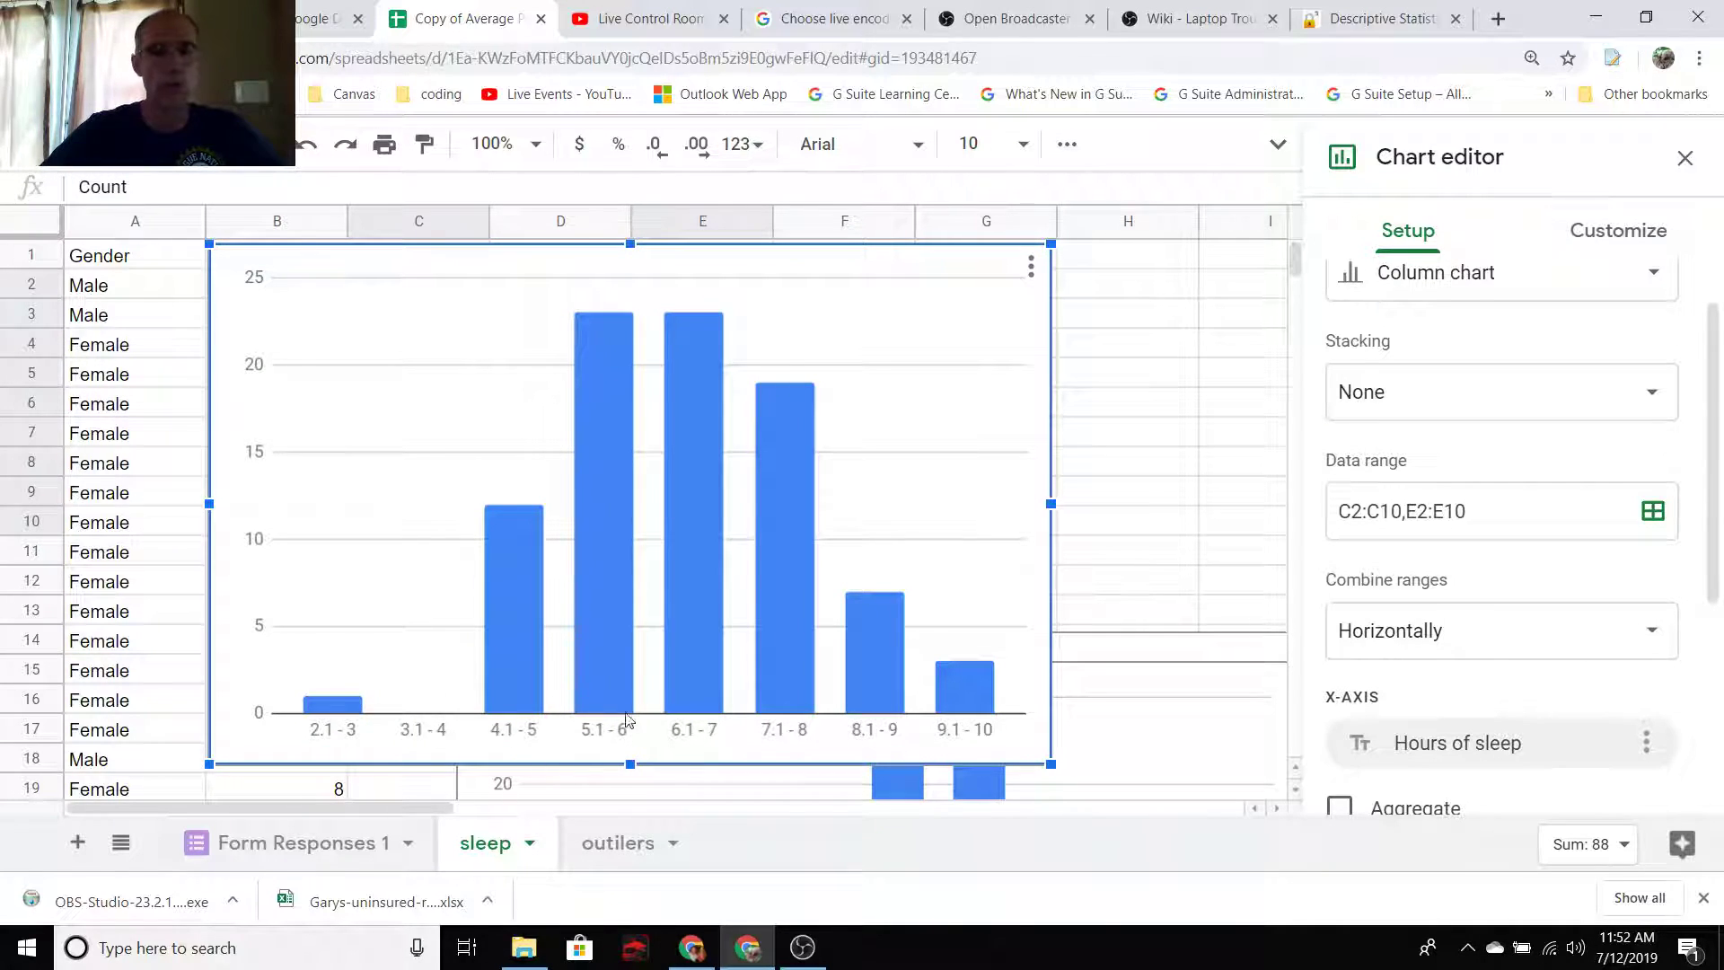
# - Open the chart and axis title settings of the newest chart and inspect its 7.1 - 8 column
pyautogui.click(1639, 239)
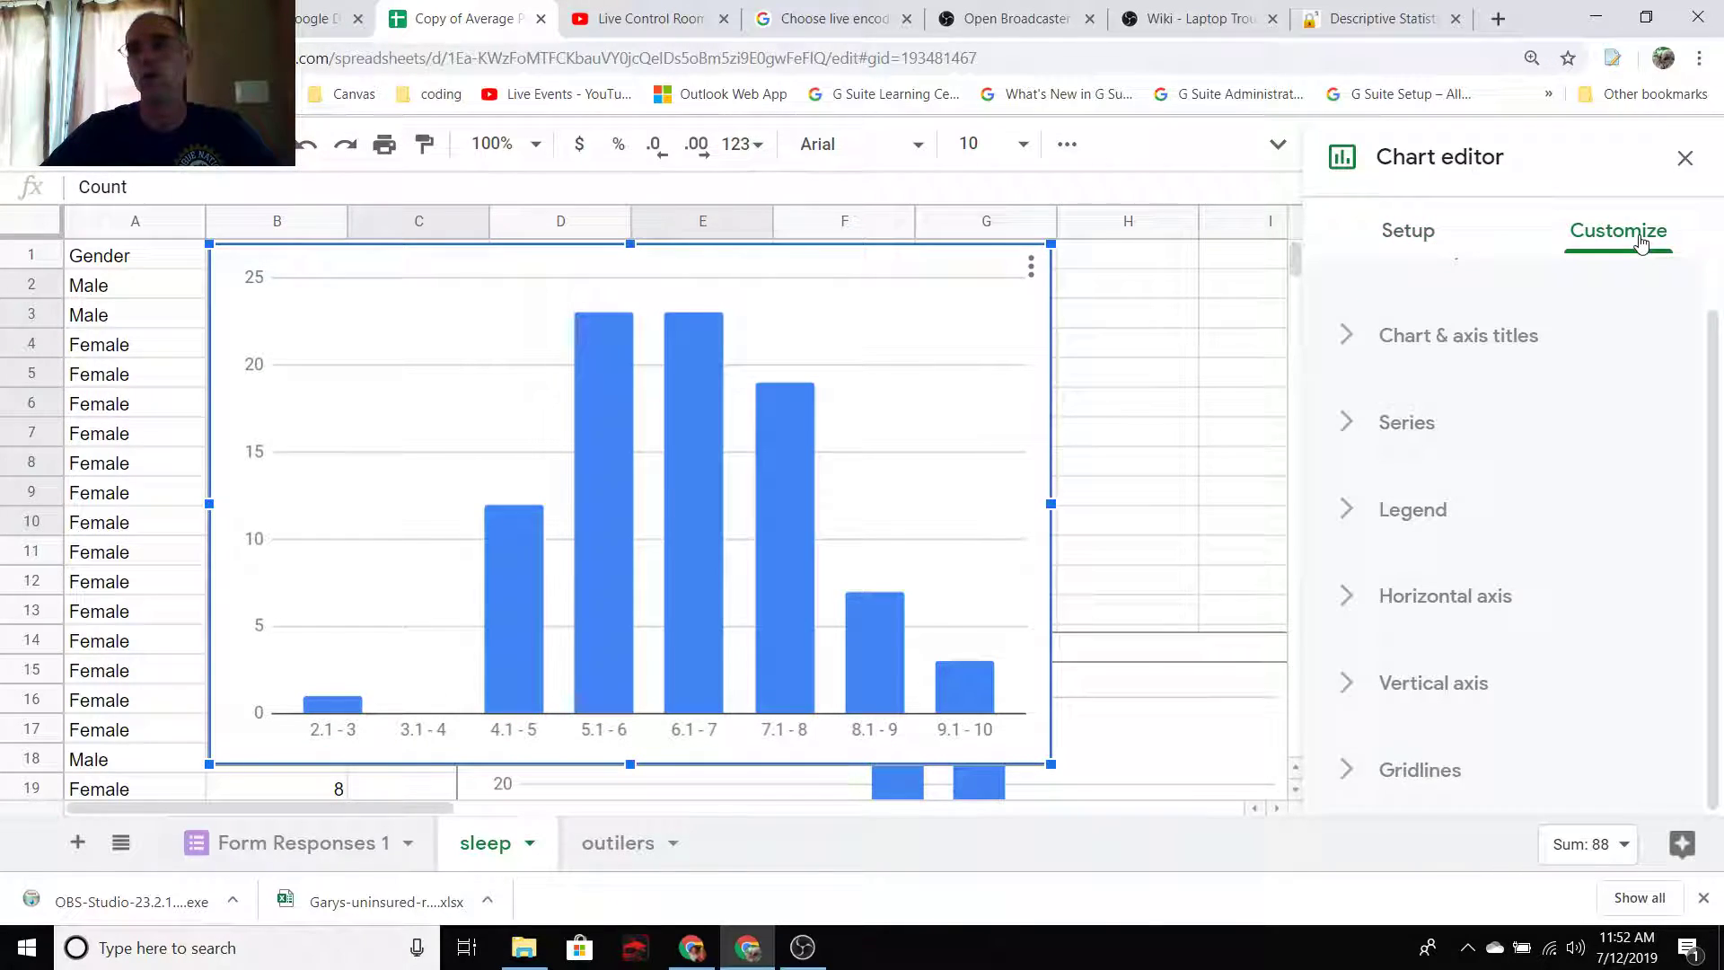
pyautogui.click(1474, 343)
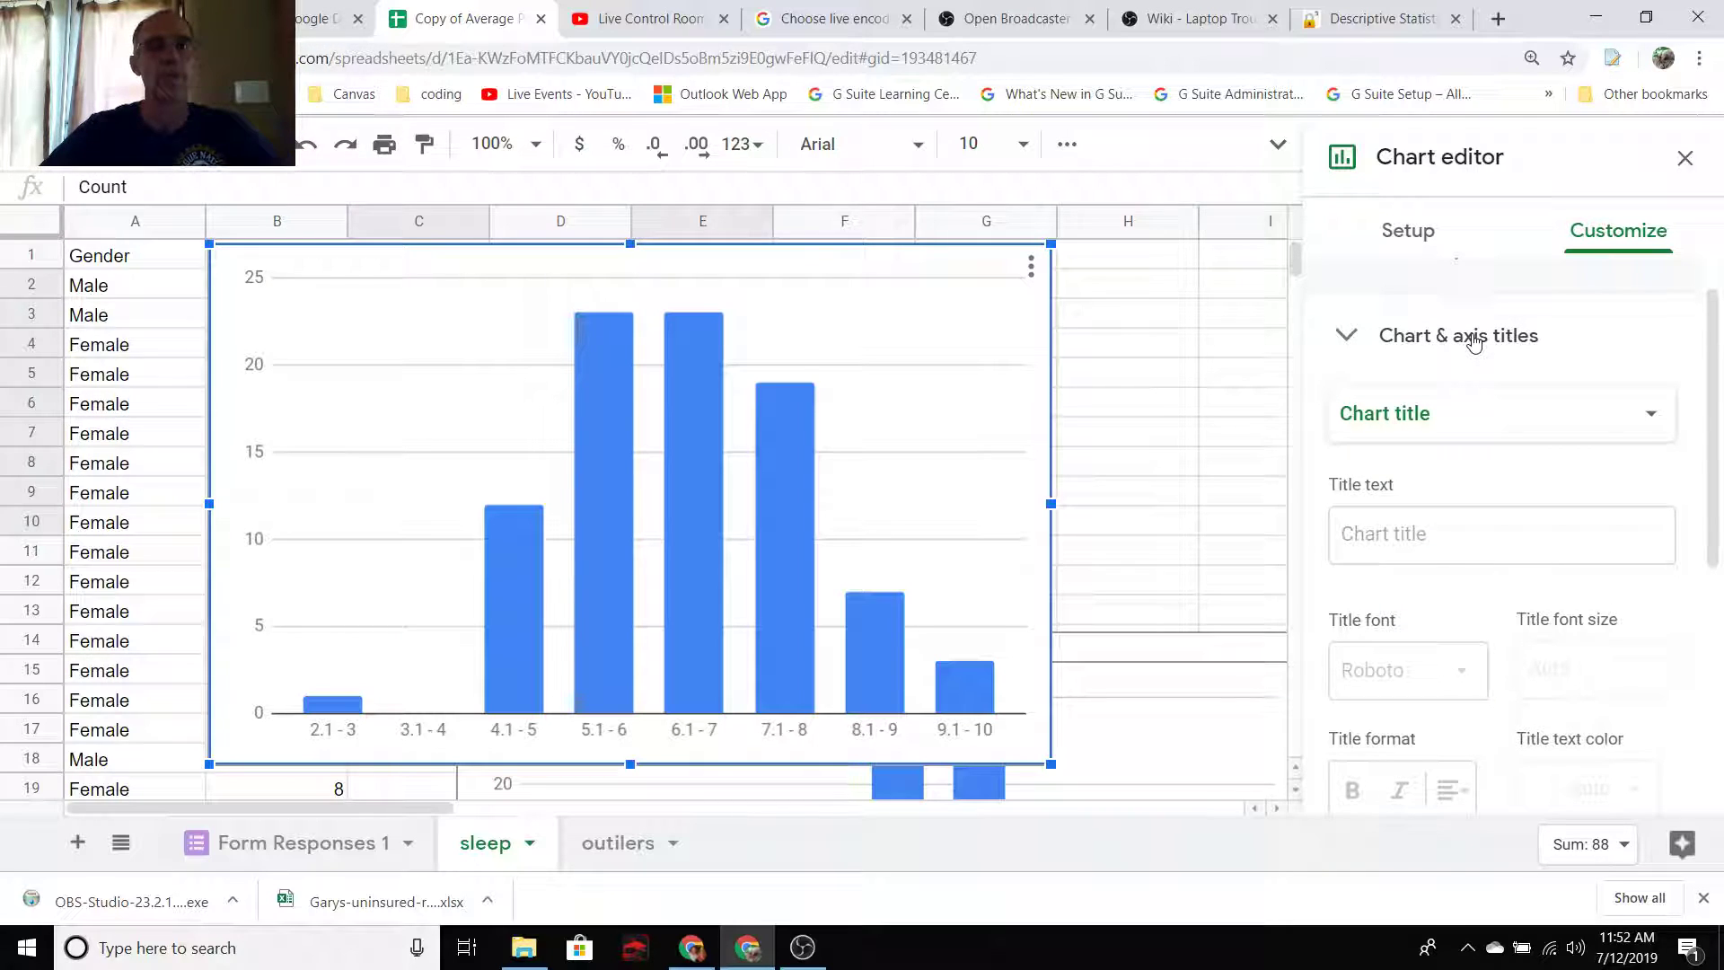
pyautogui.moveTo(765, 425)
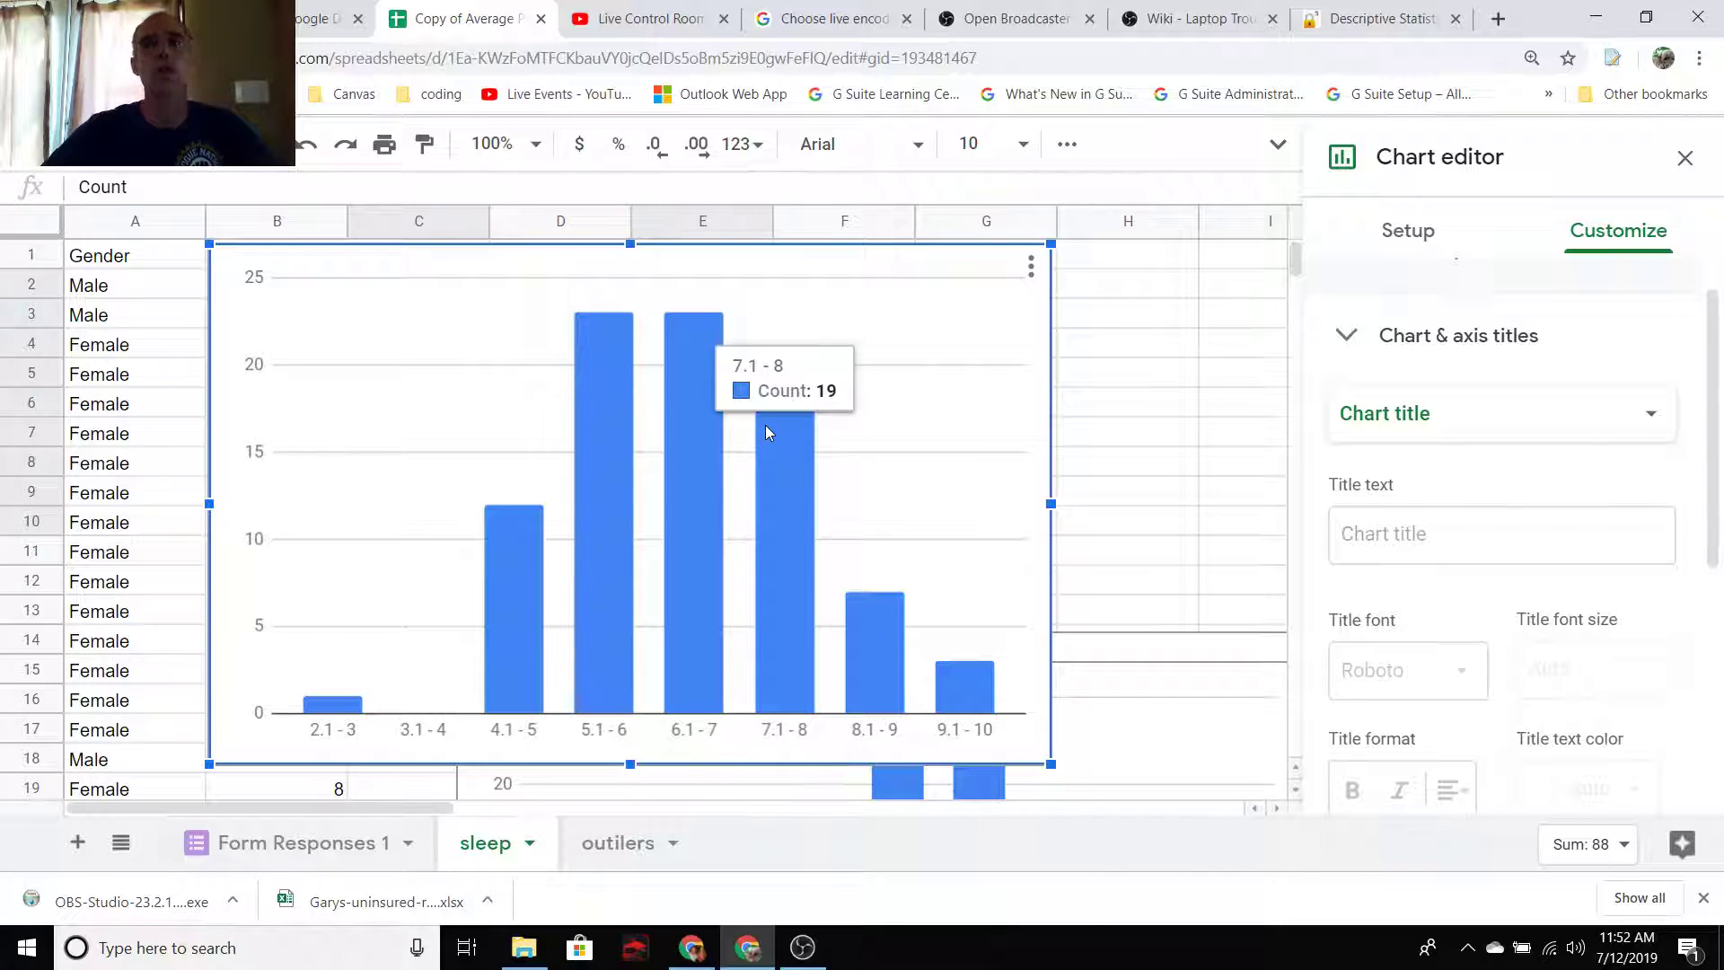
# - Switch to OBS, stop the recording, and start exiting the program
pyautogui.click(802, 947)
pyautogui.click(1632, 814)
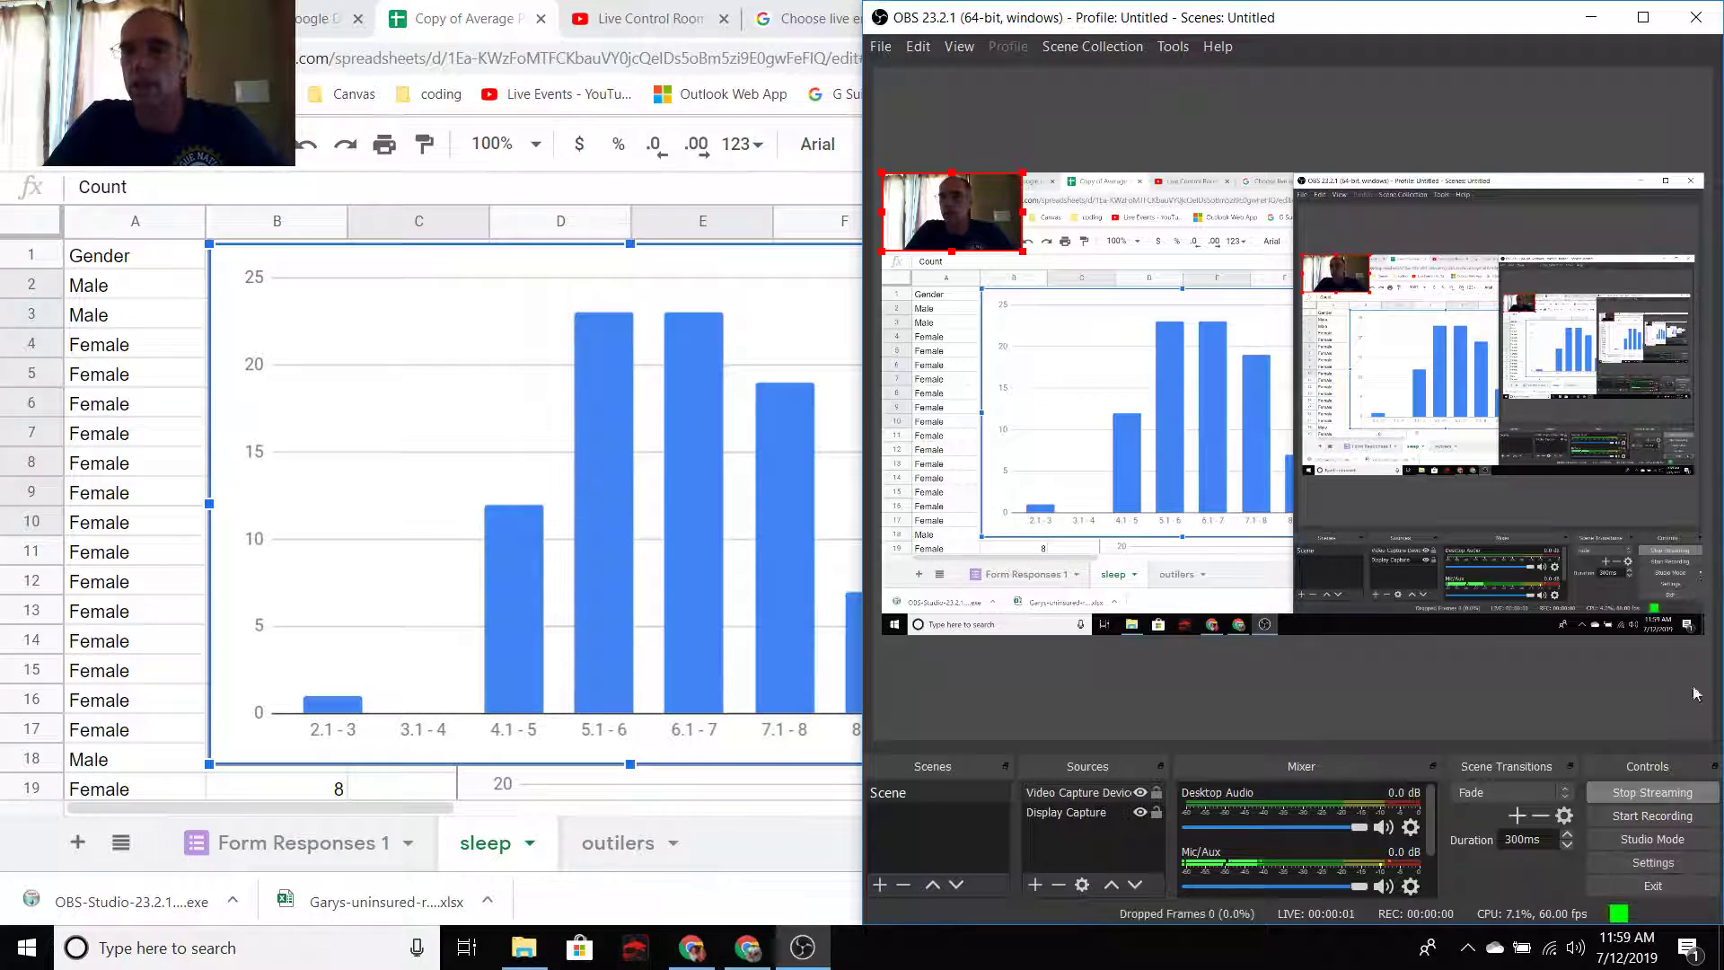
pyautogui.click(1704, 27)
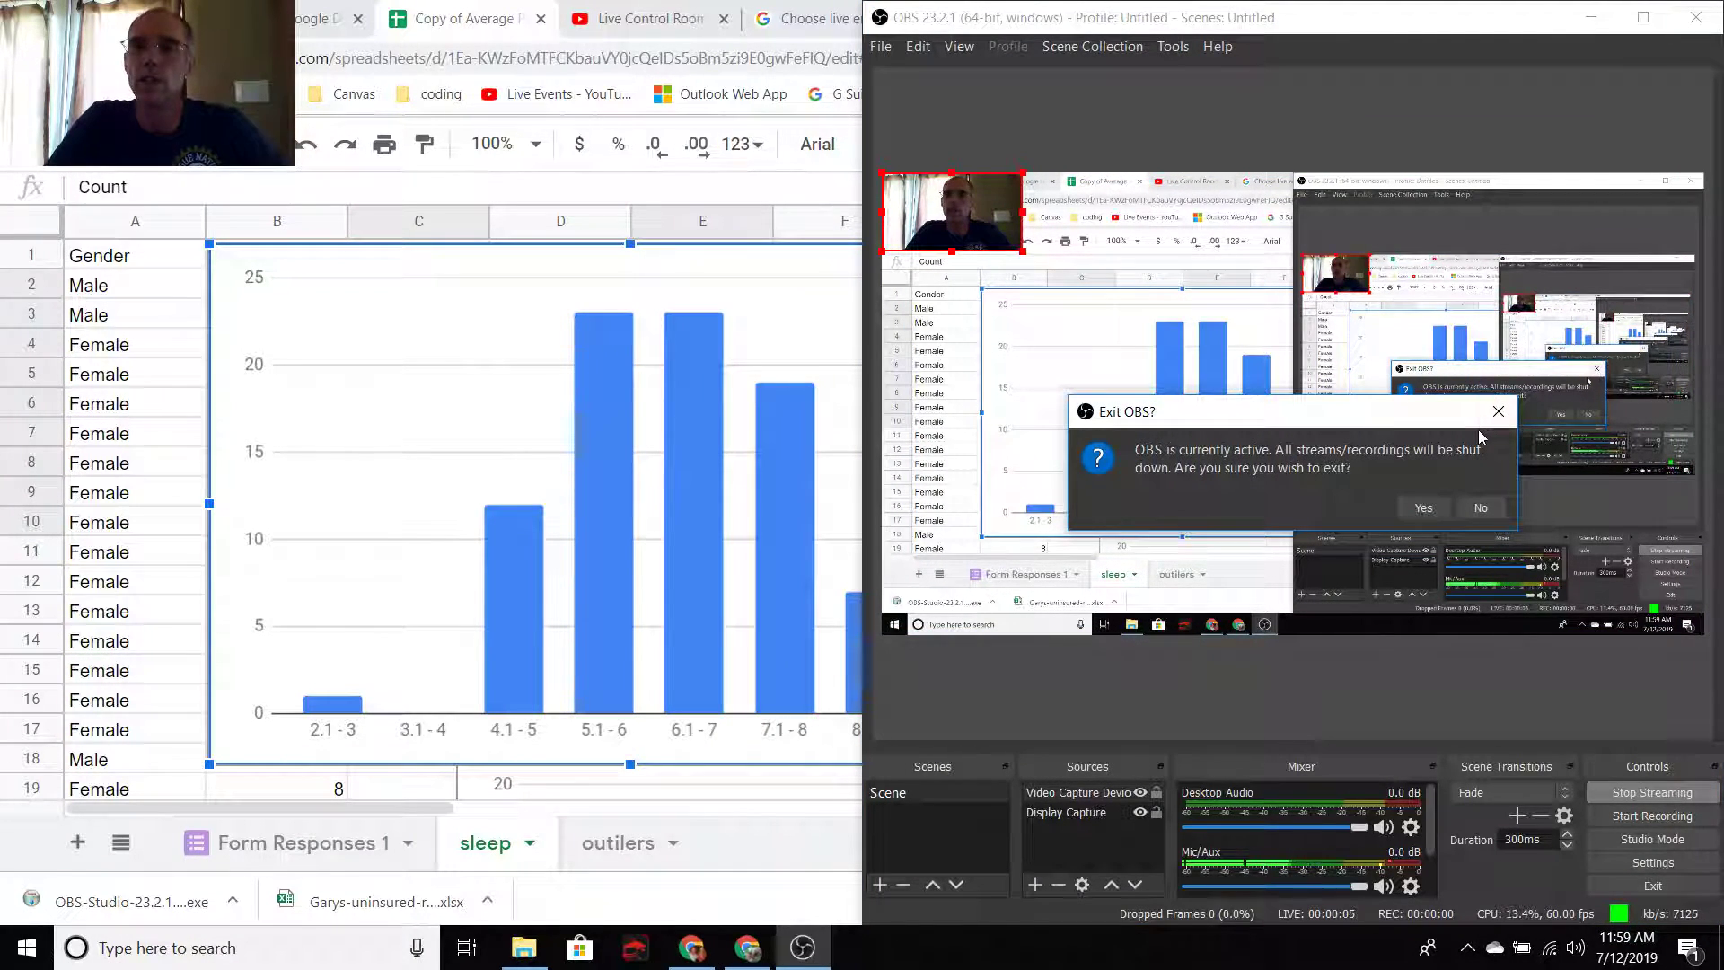